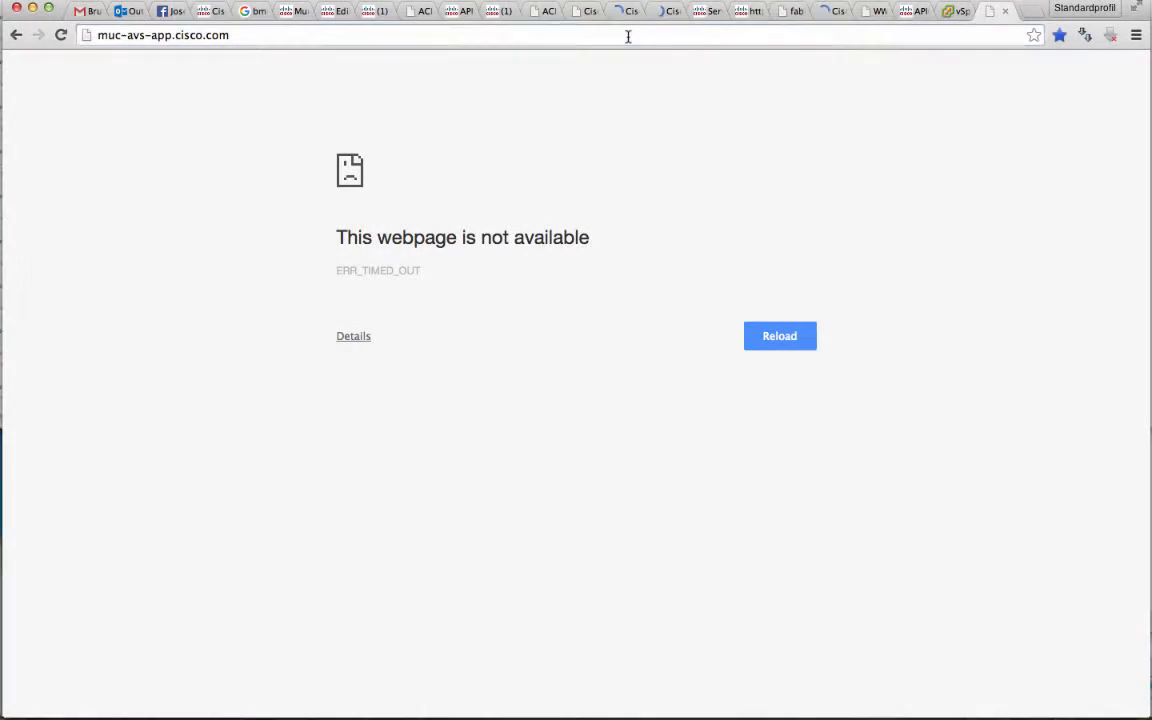
Retry loading muc-avs-app.cisco.com in the browser
click(628, 36)
key(Return)
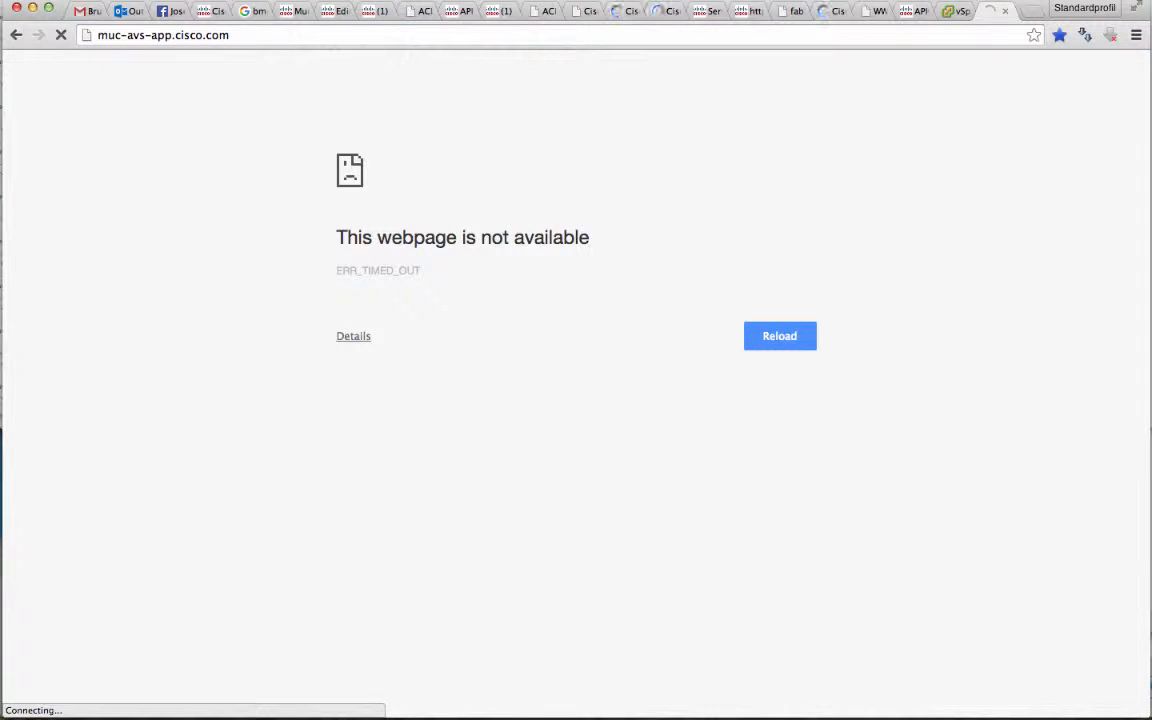
Switch to Terminal and ping muc-avs-app.cisco.com, stopping after a few packets
key(super+Tab)
key(super+Tab)
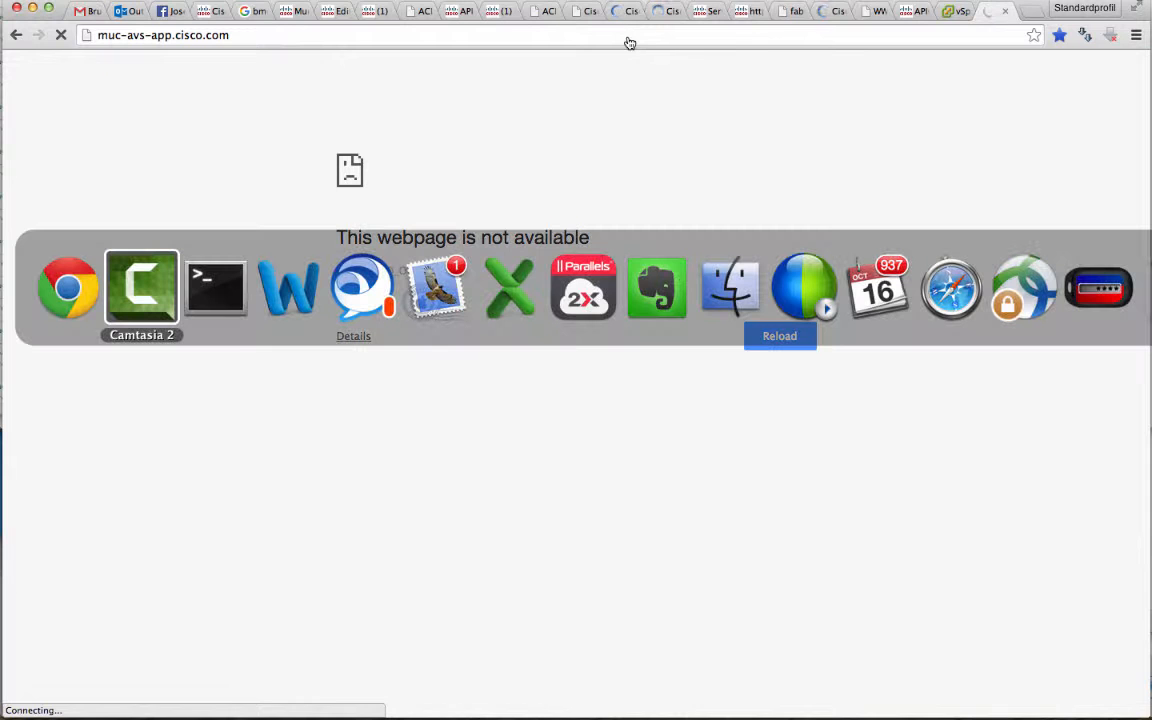
key(Return)
key(Return)
text(ping muc-)
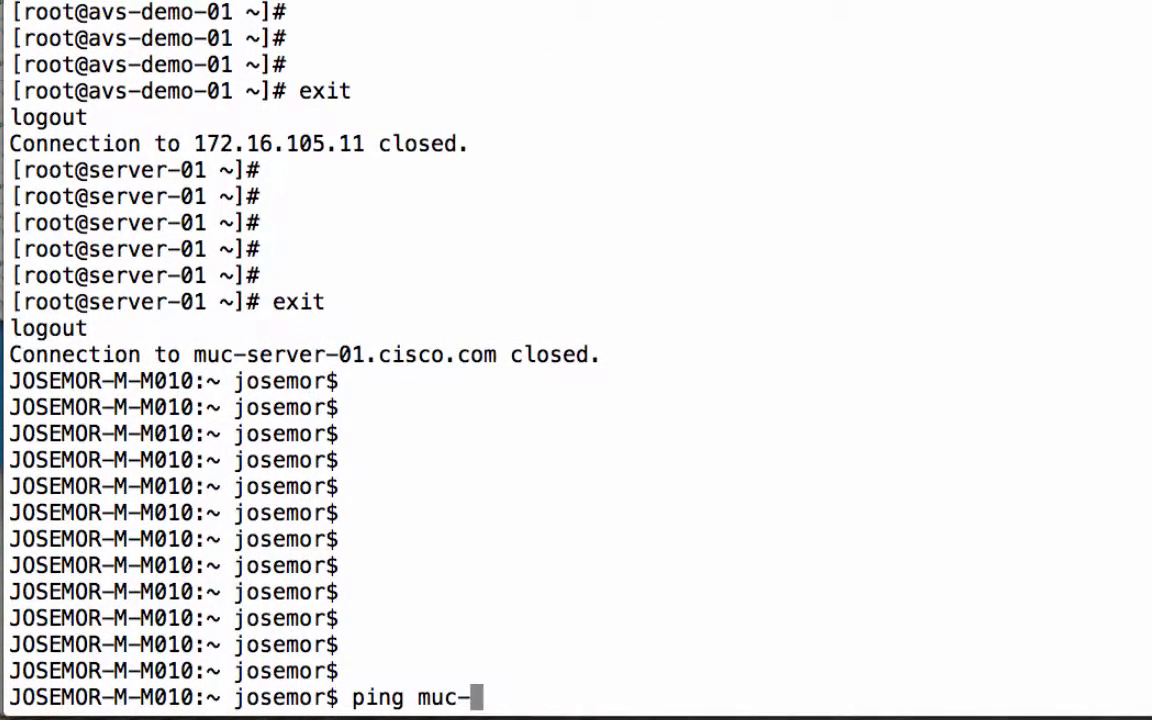
text(avp)
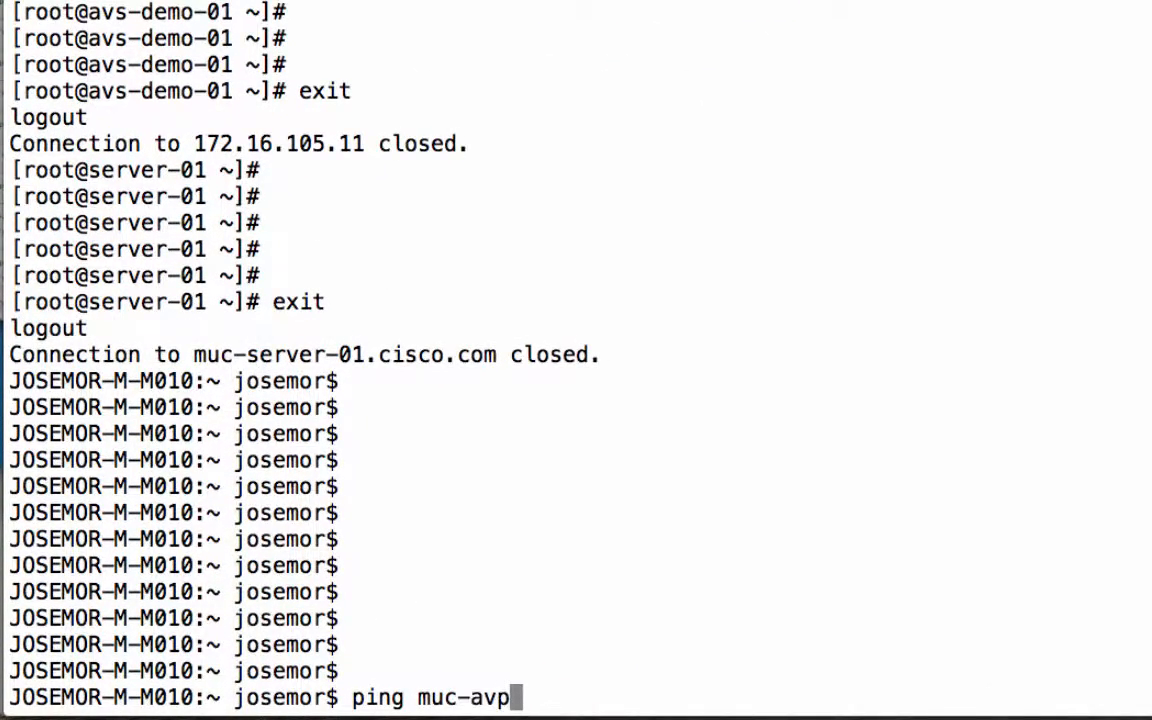
key(BackSpace)
text(s-app)
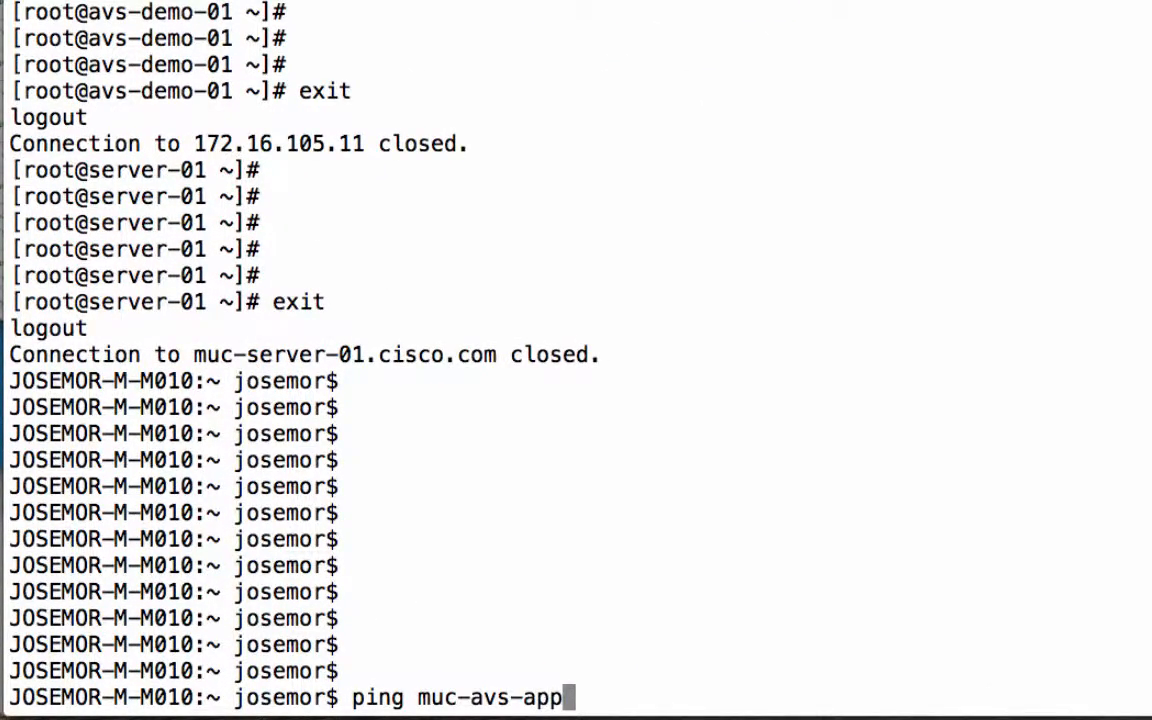
text(.cisco.com)
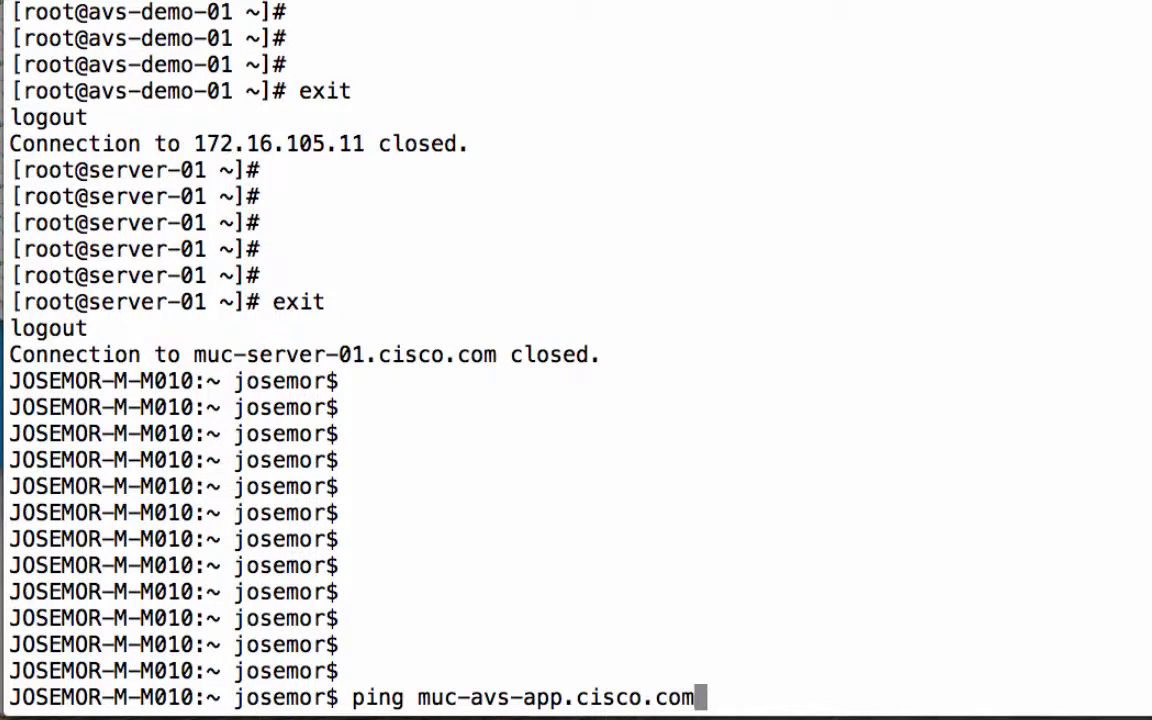
key(Return)
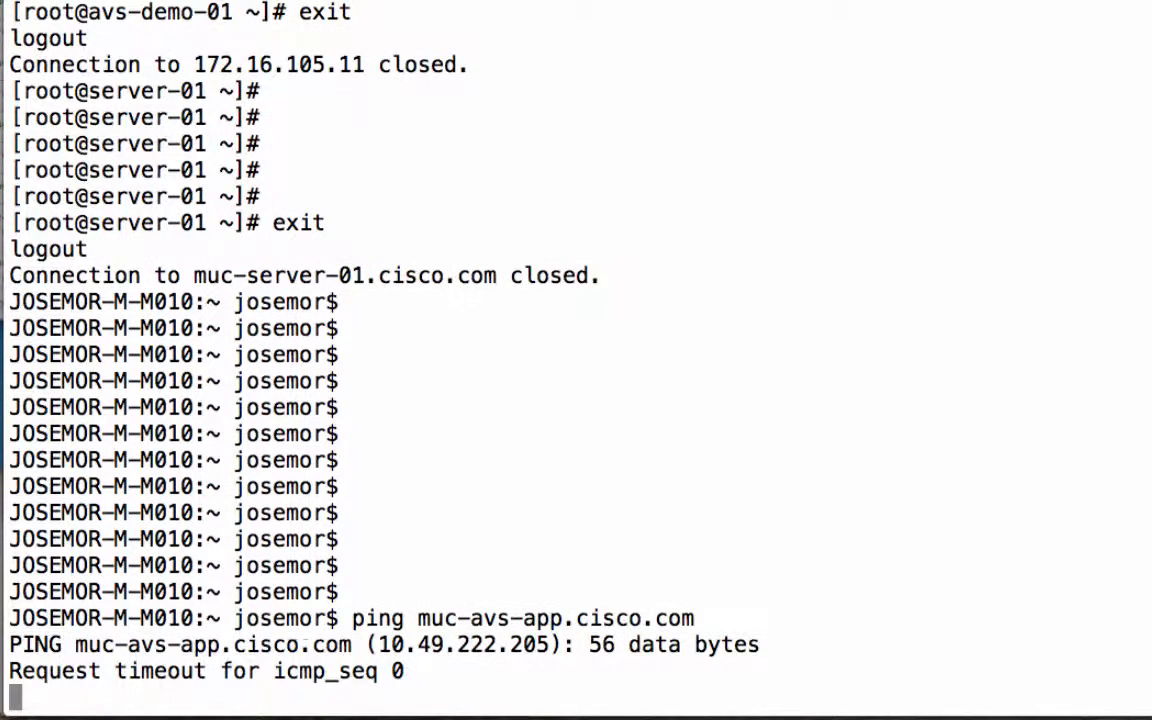
key(ctrl+c)
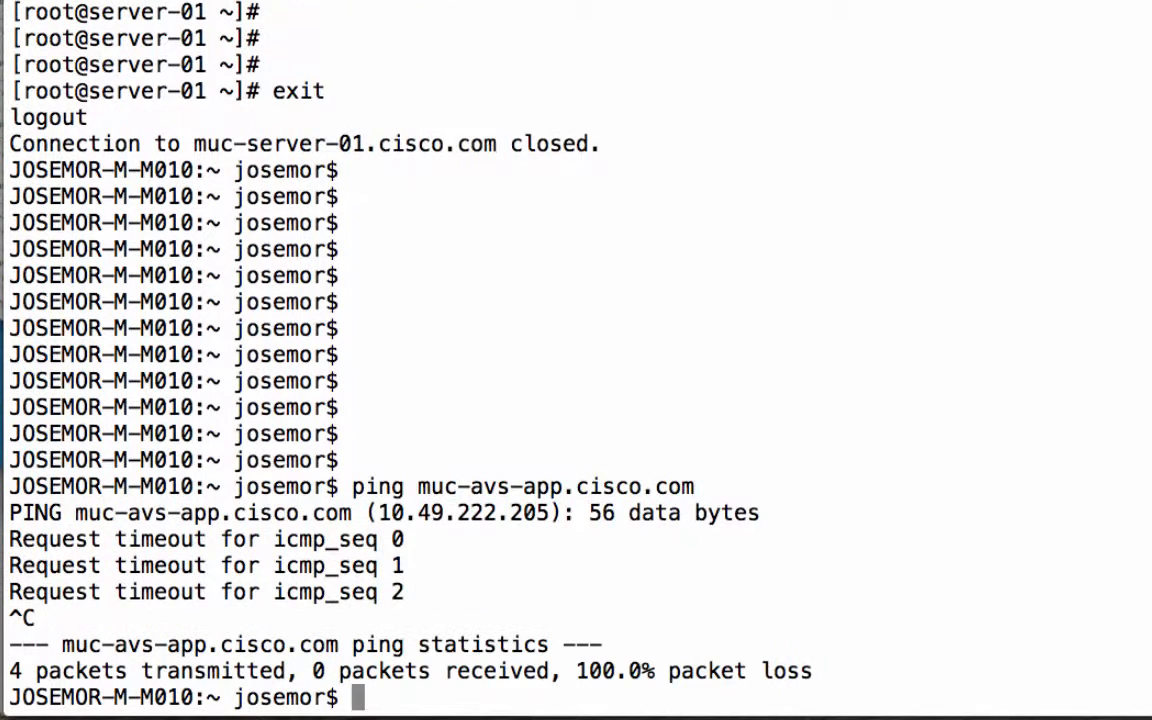
Run ./sdnlab.sh and log in to muc-server-01.cisco.com with the root password
text(./sdnlab.sh)
key(Return)
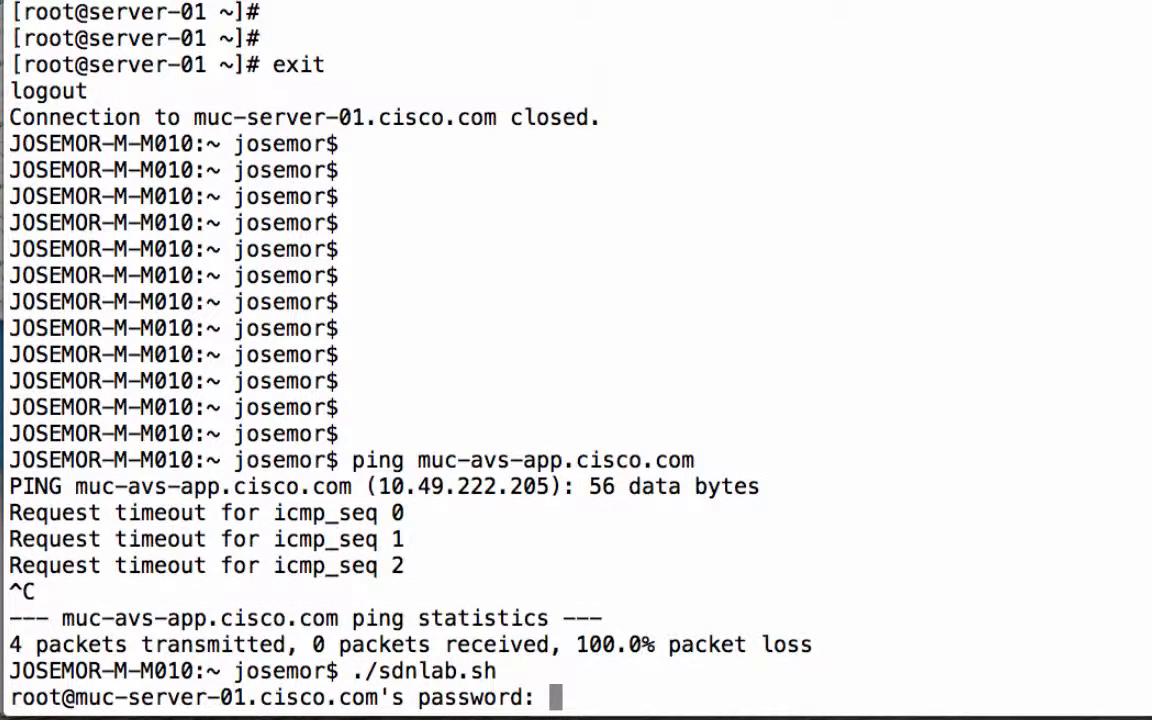
key(Return)
key(Return)
key(Return)
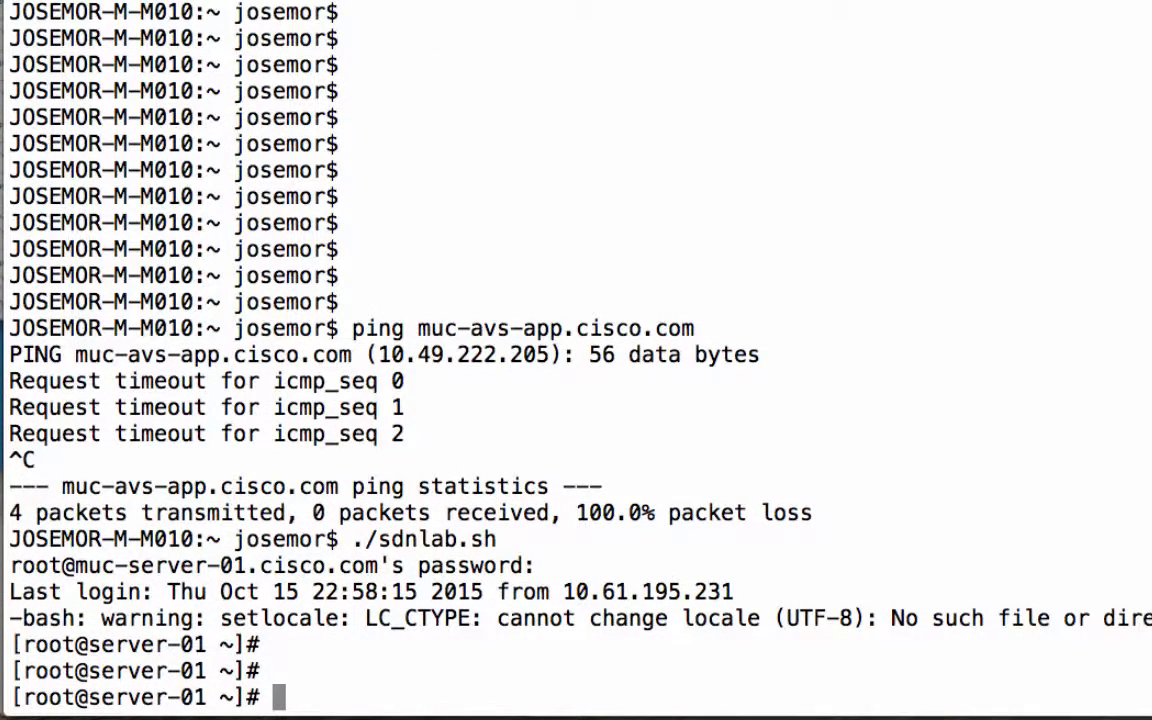
Enter a ping command for 172.16.105.11 at the server-01 prompt without running it
text(ping )
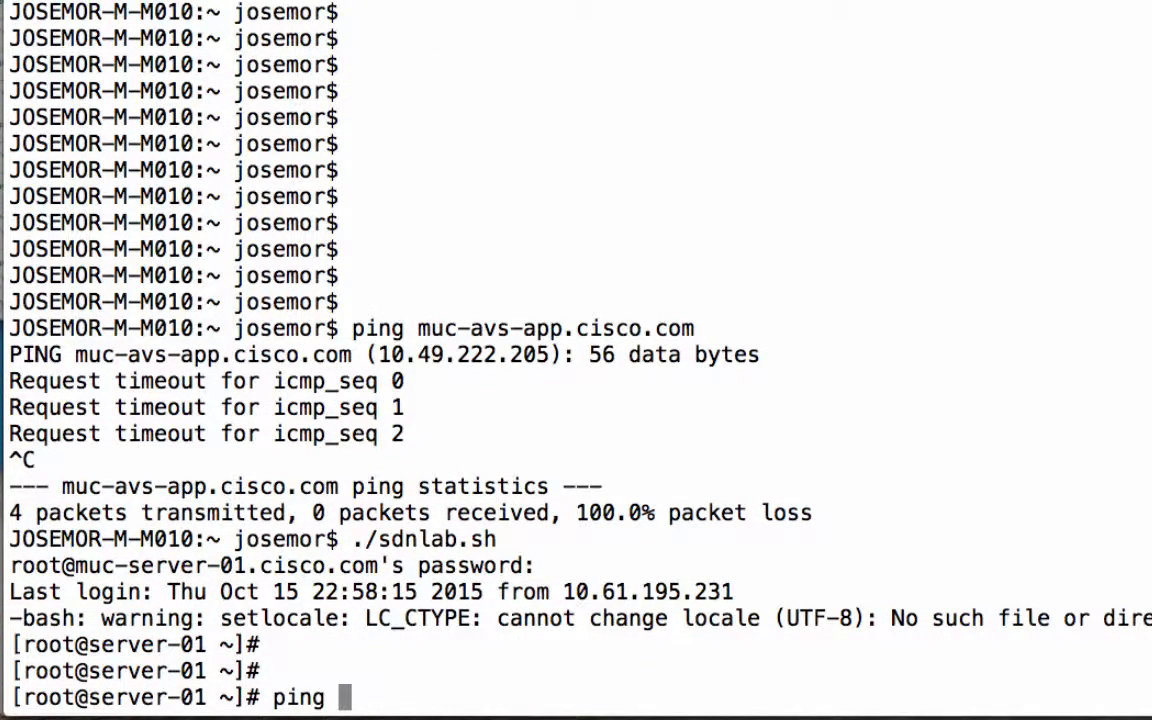
text(192.1)
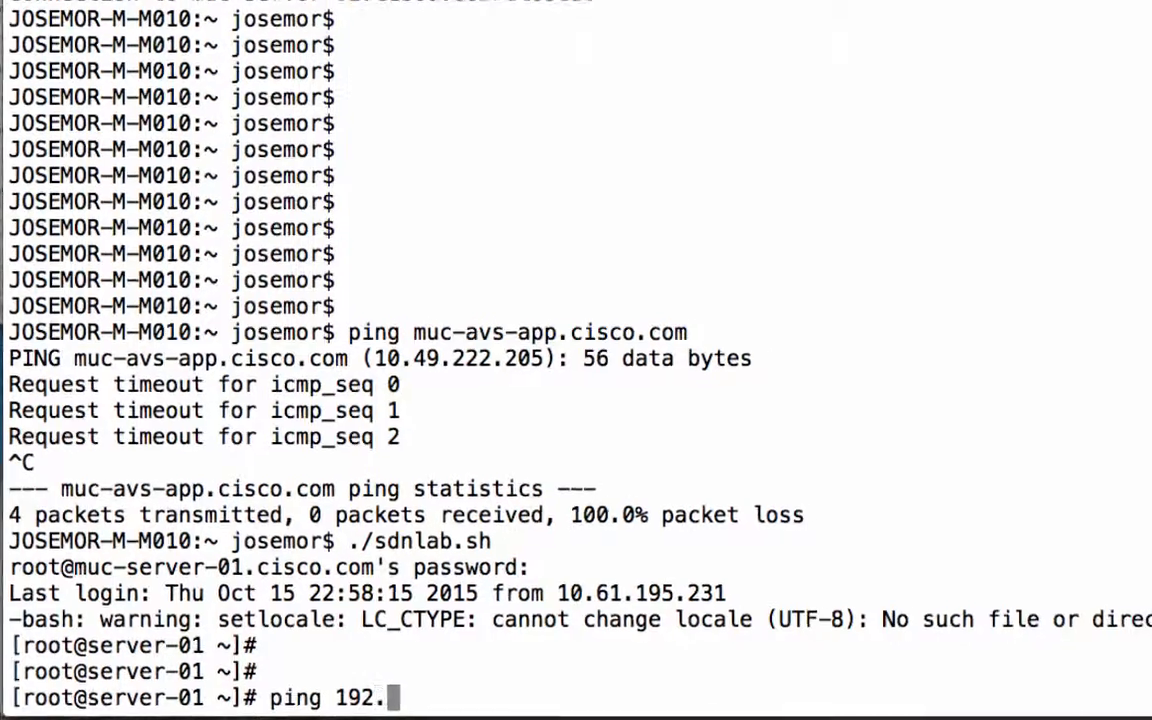
key(BackSpace)
key(BackSpace)
key(BackSpace)
key(BackSpace)
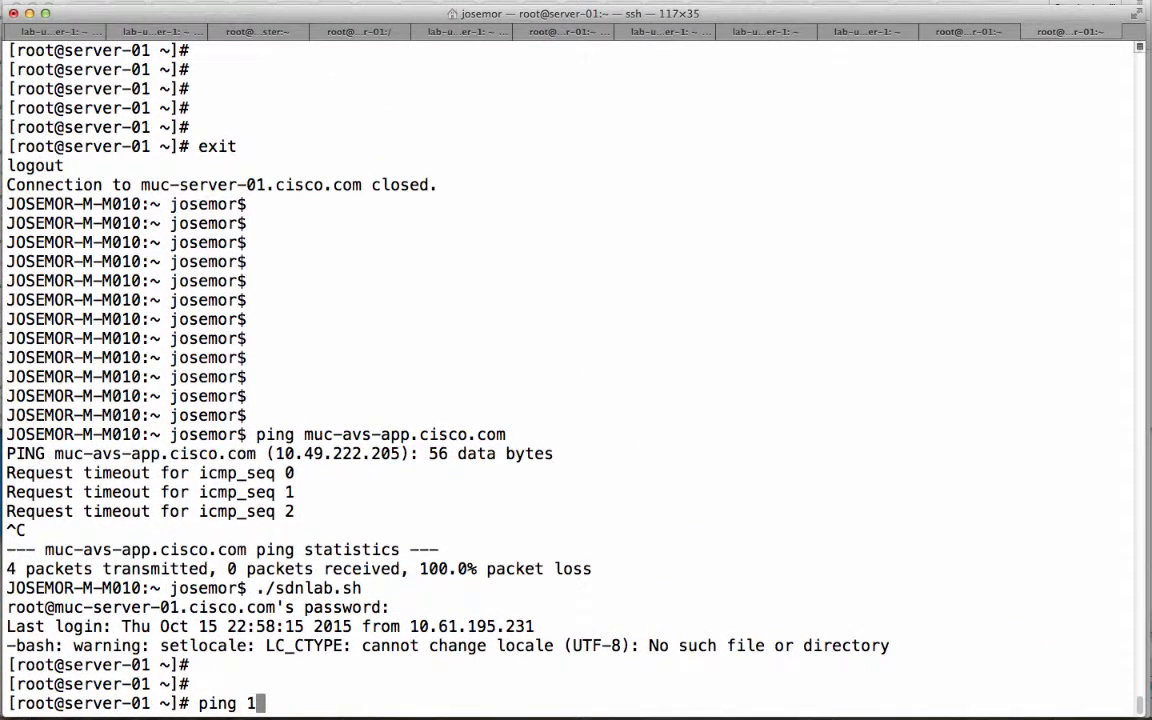
text(72.16.105.11)
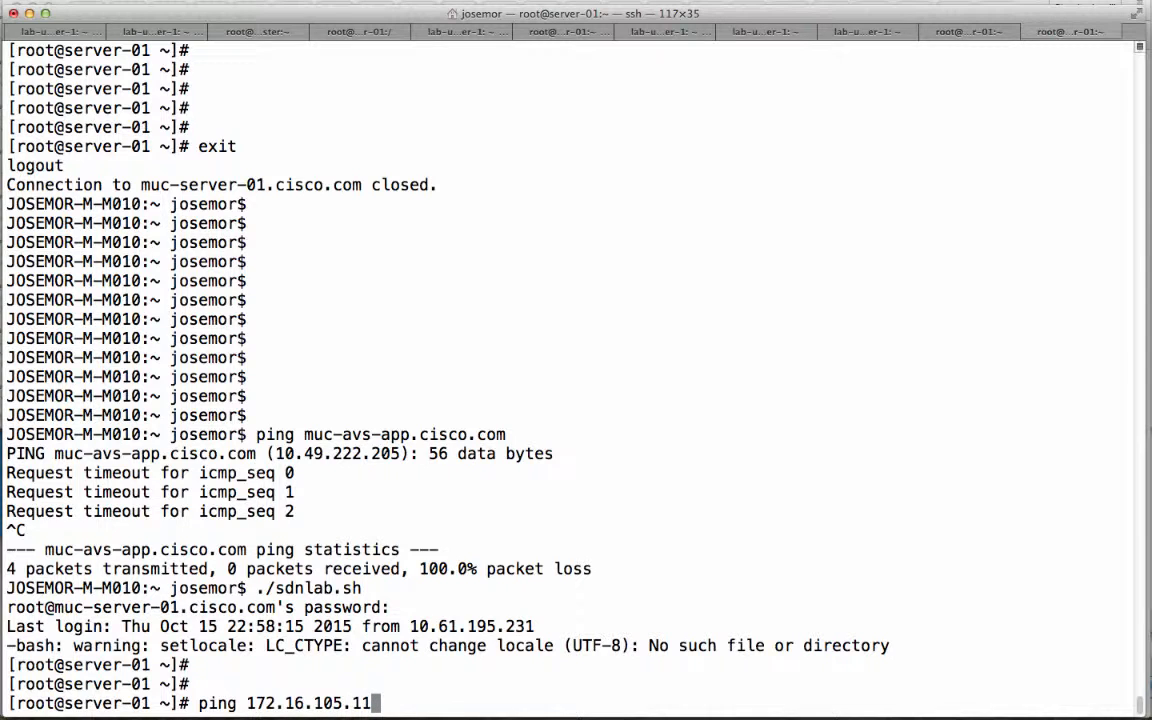
Switch to the vSphere Web Client in Chrome and check the IP addresses of avs-demo-01, avs-demo-02 and avs-demo-03
key(super+Tab)
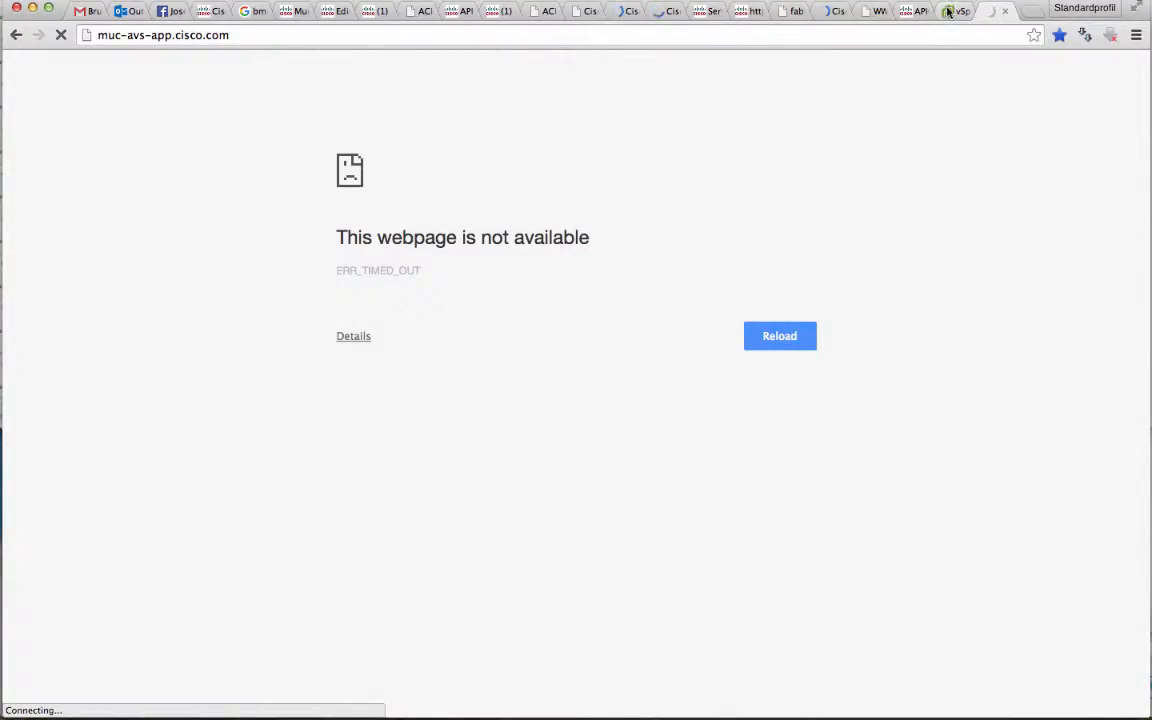
click(948, 11)
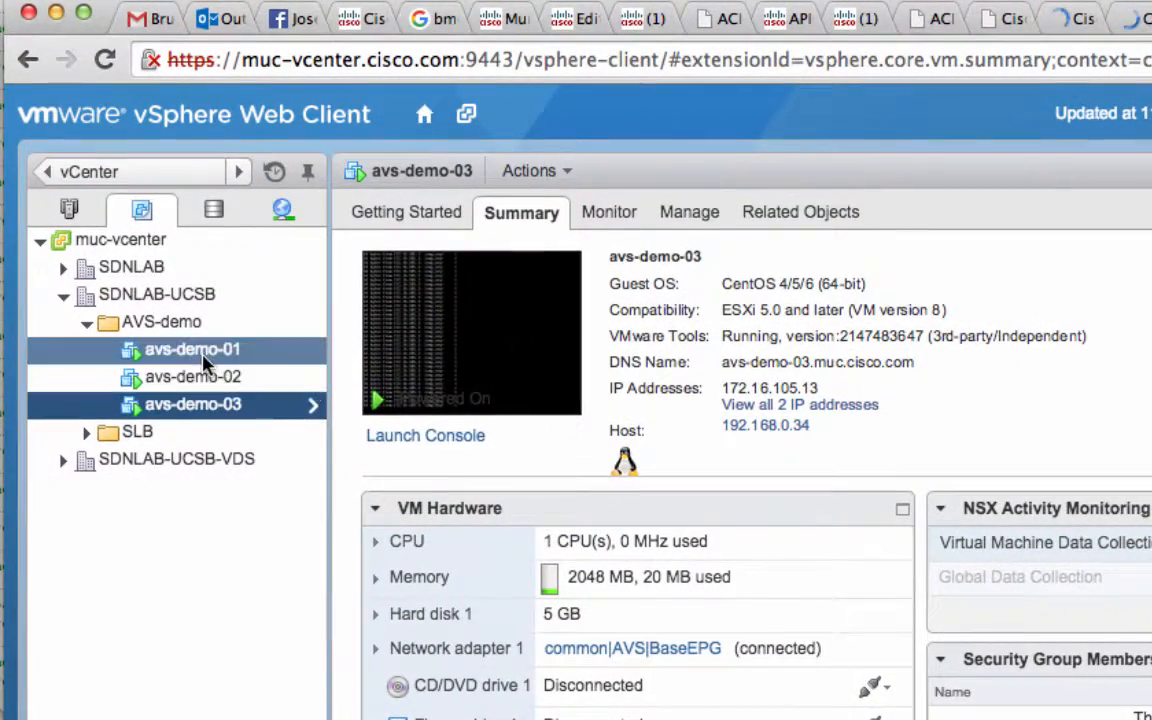
click(200, 352)
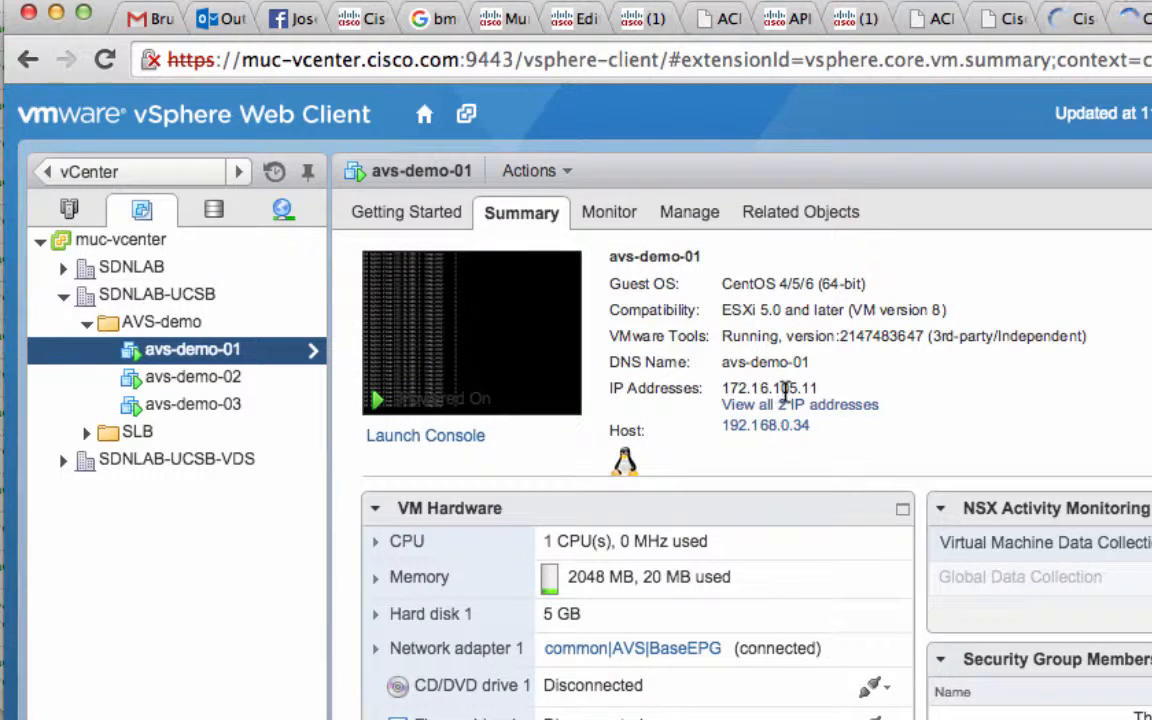
click(238, 386)
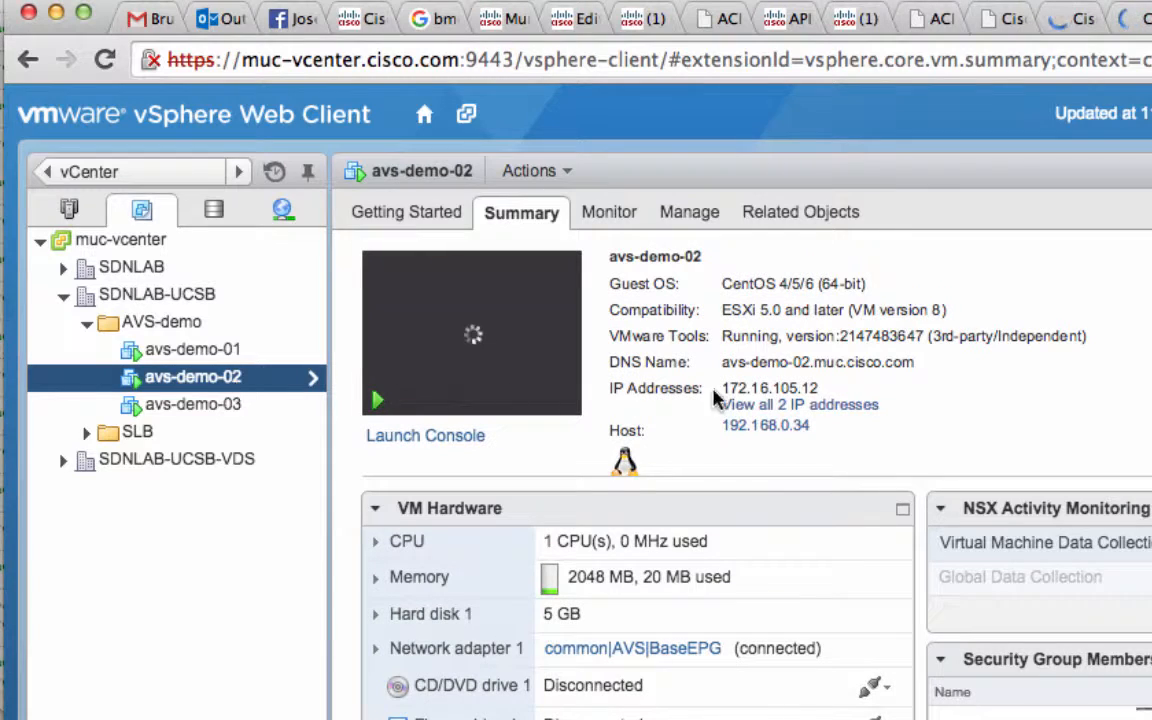
click(188, 402)
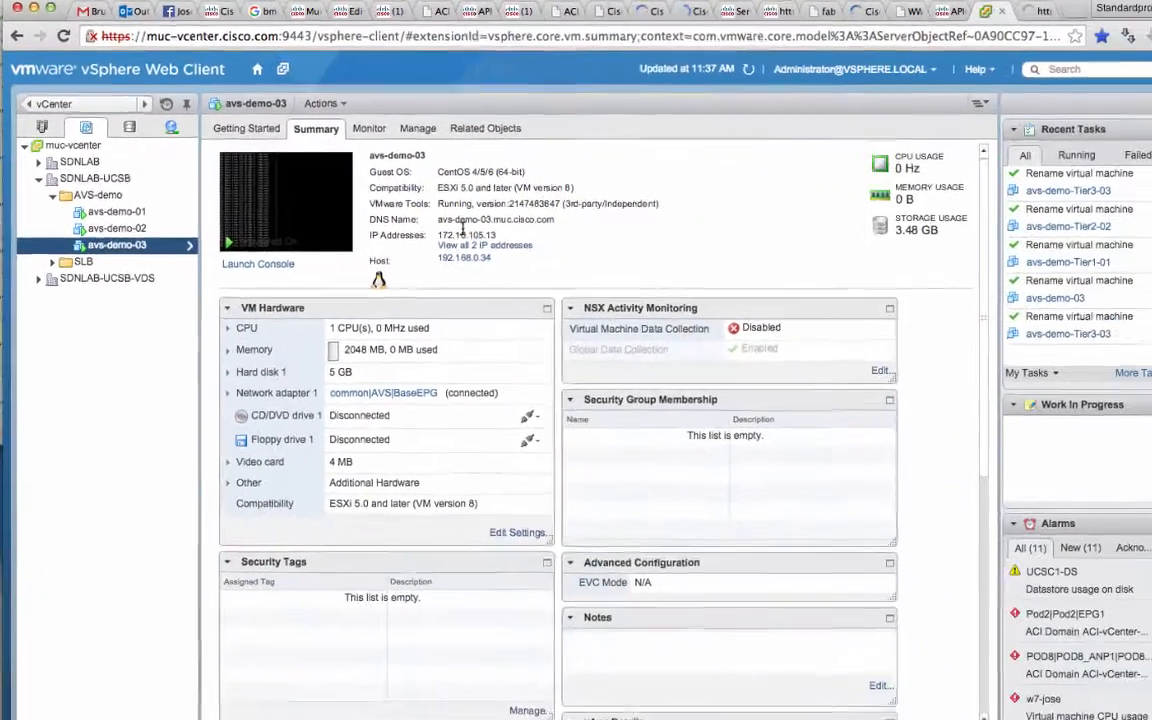
Return to Terminal, run the prepared ping to 172.16.105.11 and stop it after a couple of packets
key(super+Tab)
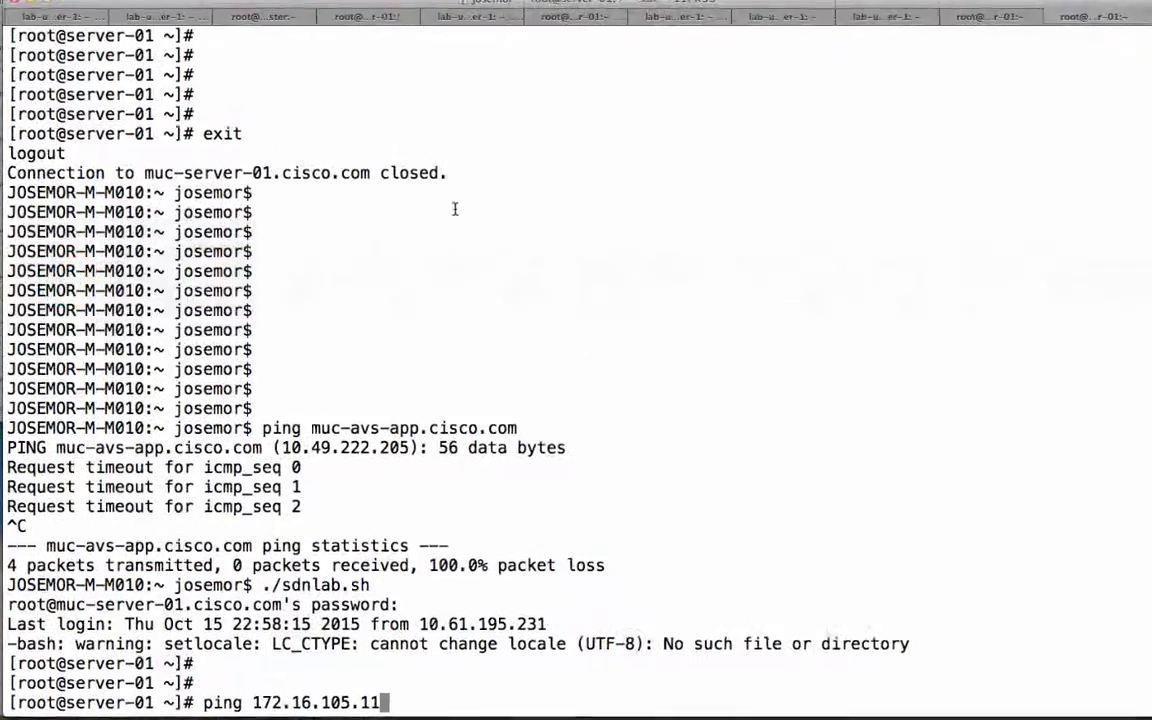
key(Return)
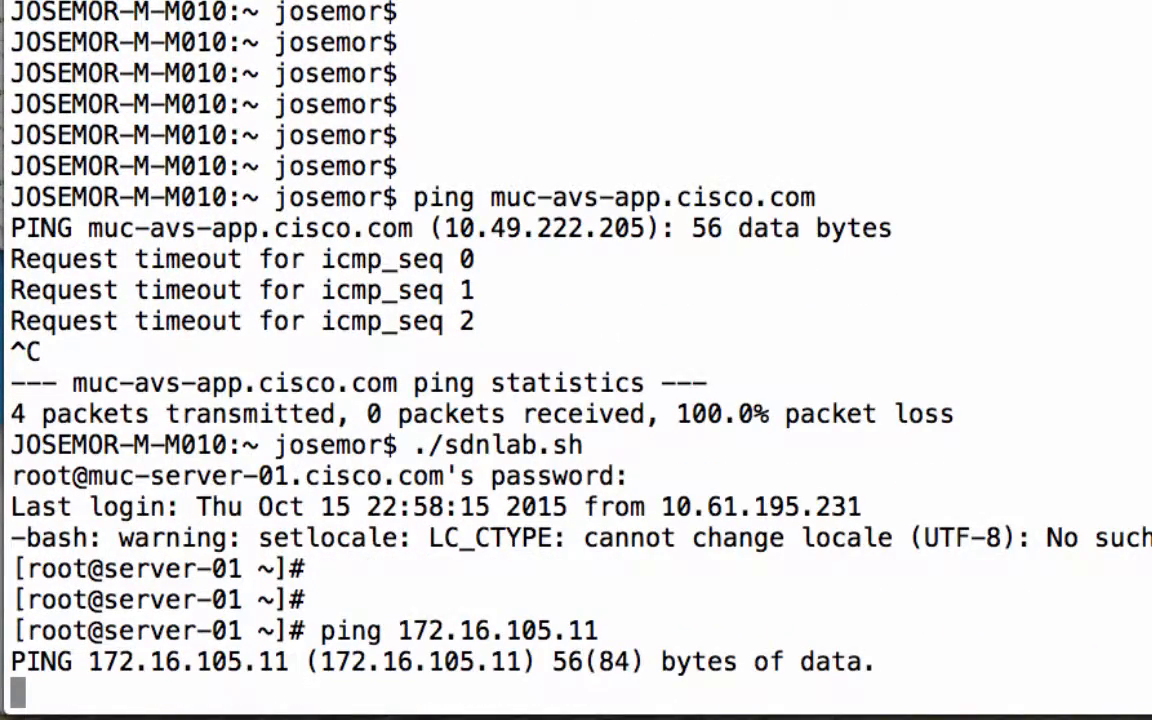
key(ctrl+c)
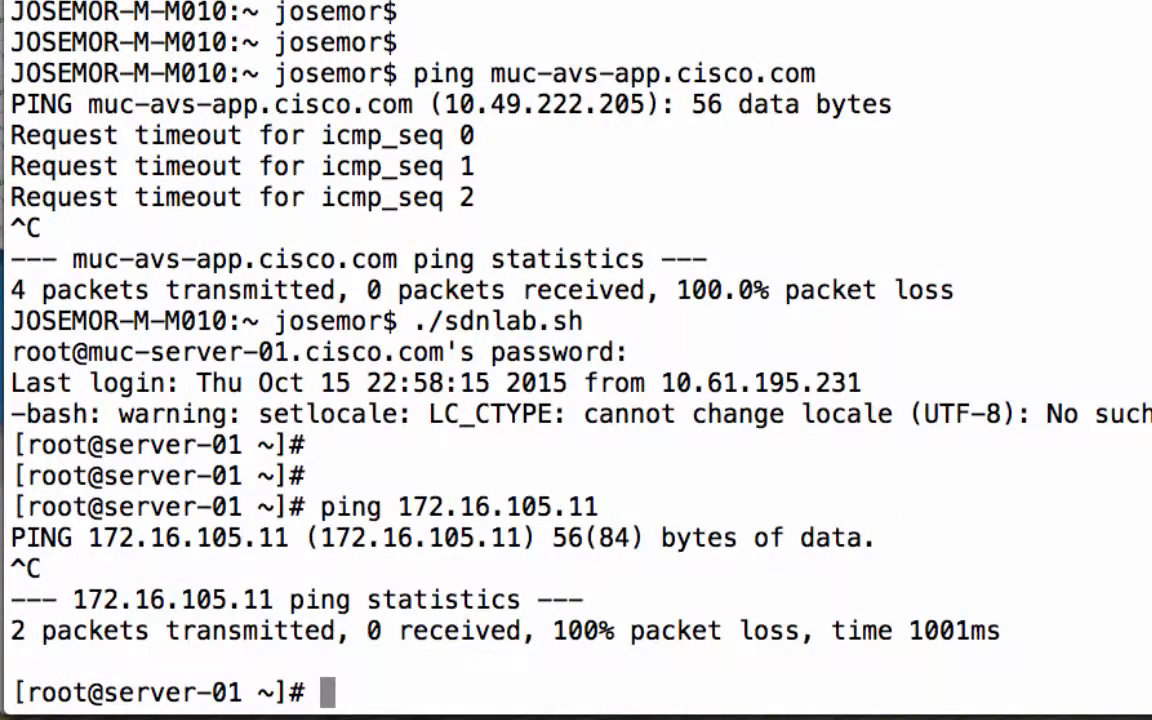
Connect from server-01 to 172.16.105.11 over SSH with the root password, and exit the session
text(ssh 172.)
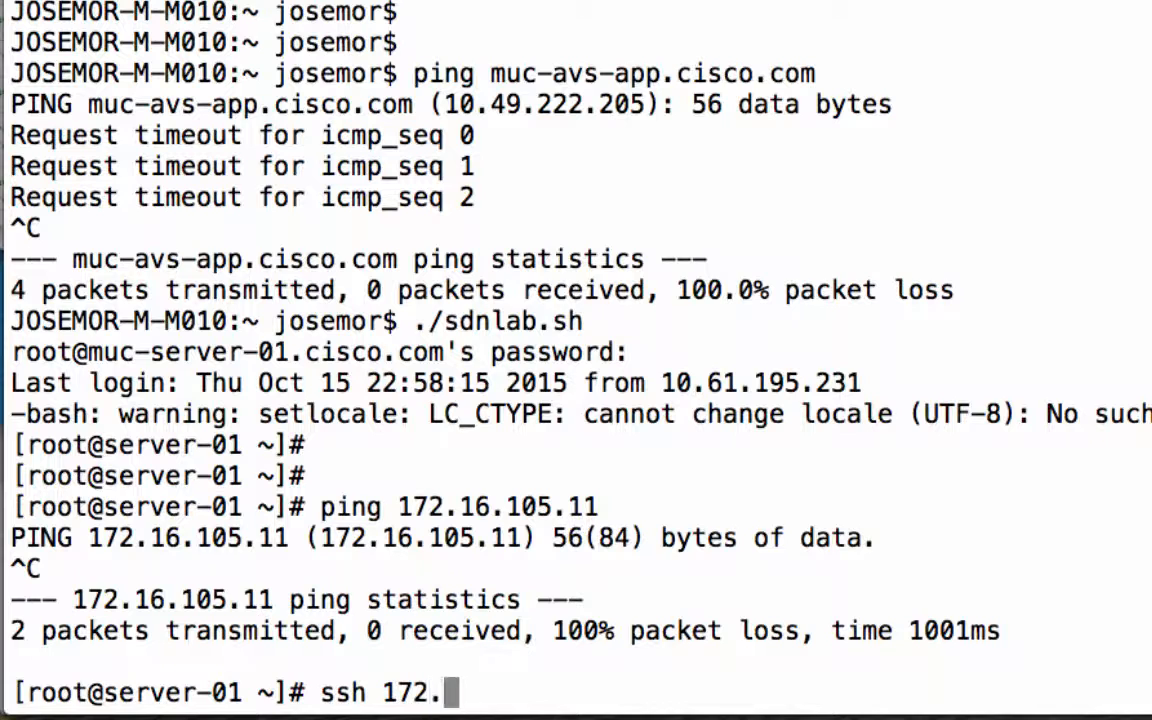
text(16.105.11)
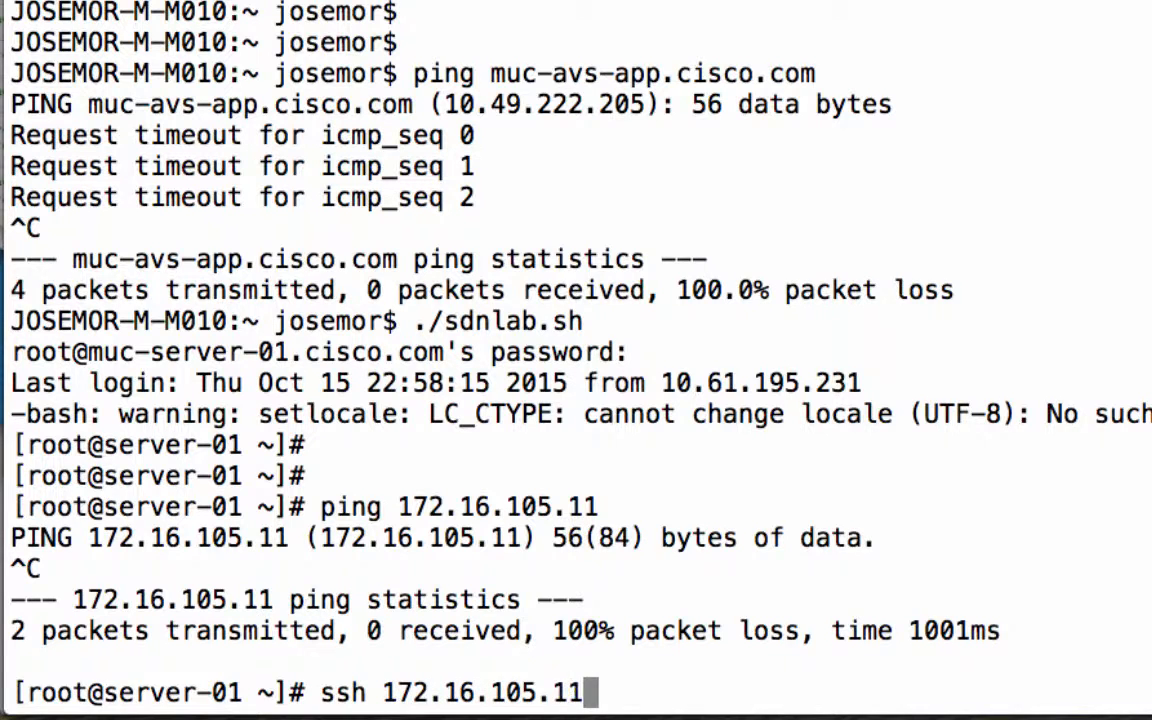
key(Return)
key(Return)
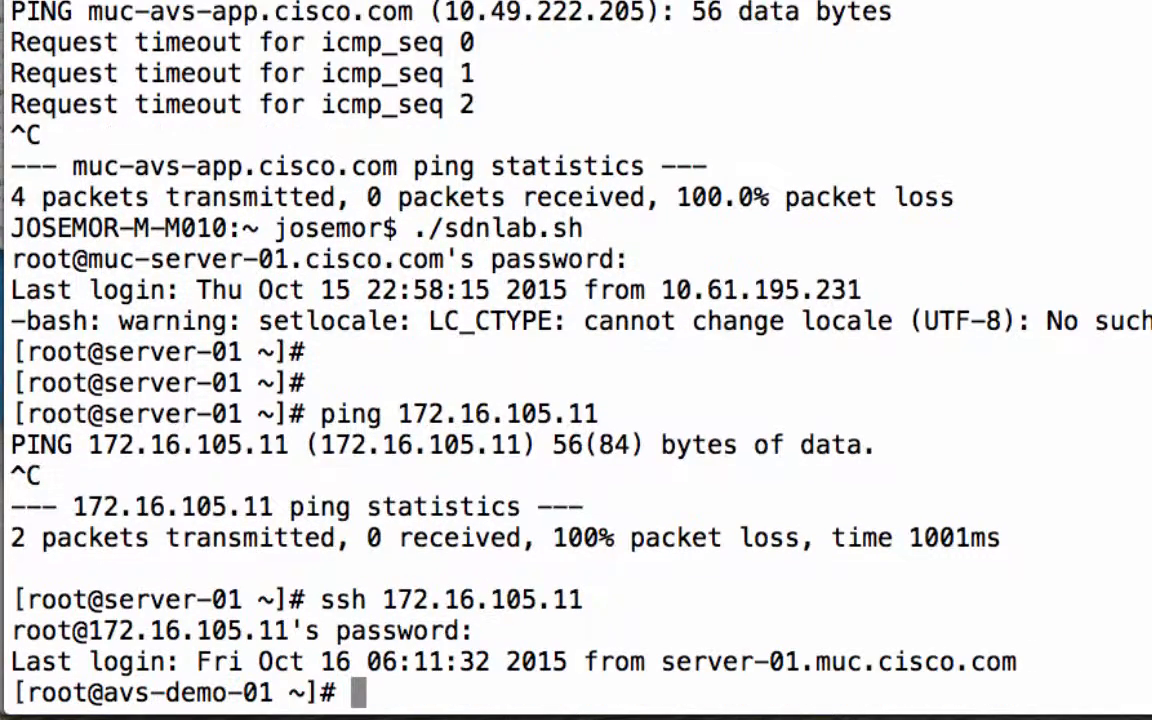
key(Return)
key(Return)
key(Return)
text(exit)
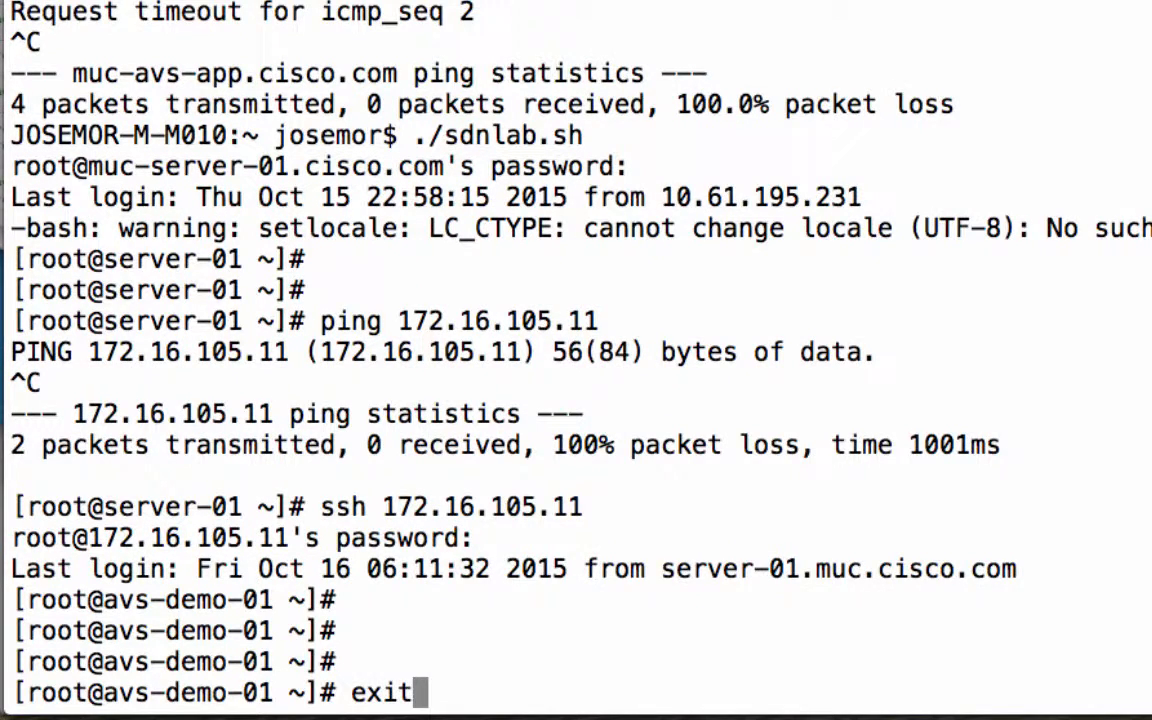
key(Return)
Connect from server-01 to 172.16.105.12 over SSH with the root password, and exit the session
key(Up)
key(BackSpace)
text(2)
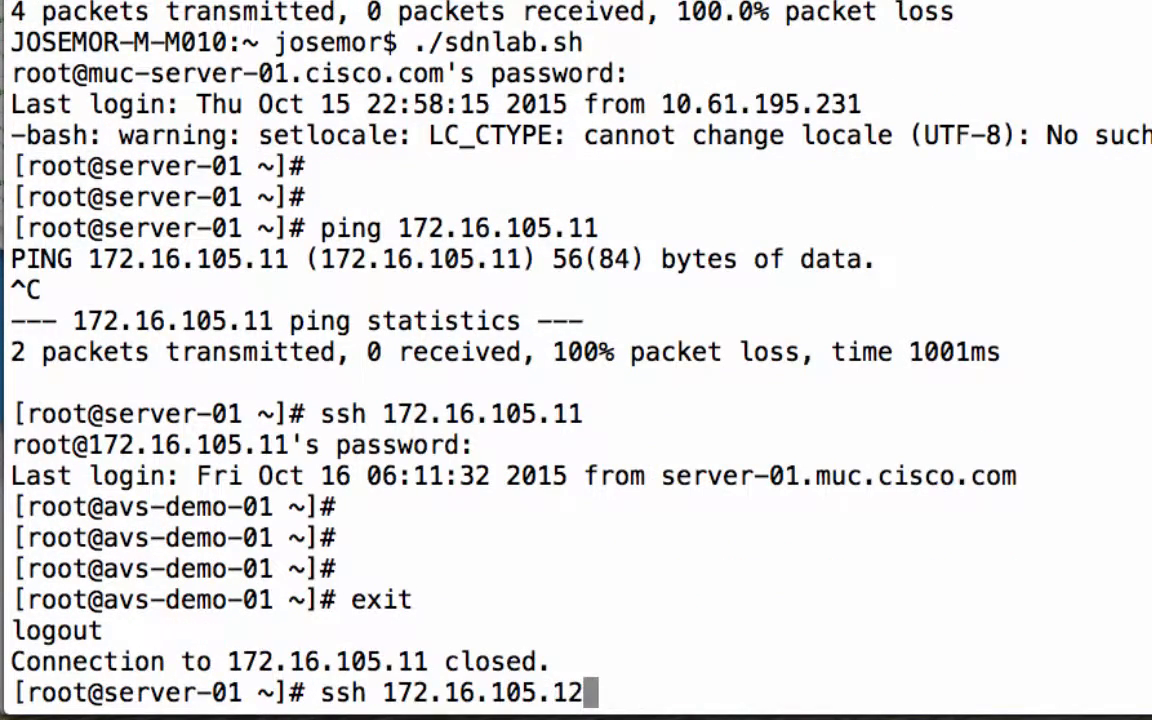
key(Return)
key(Return)
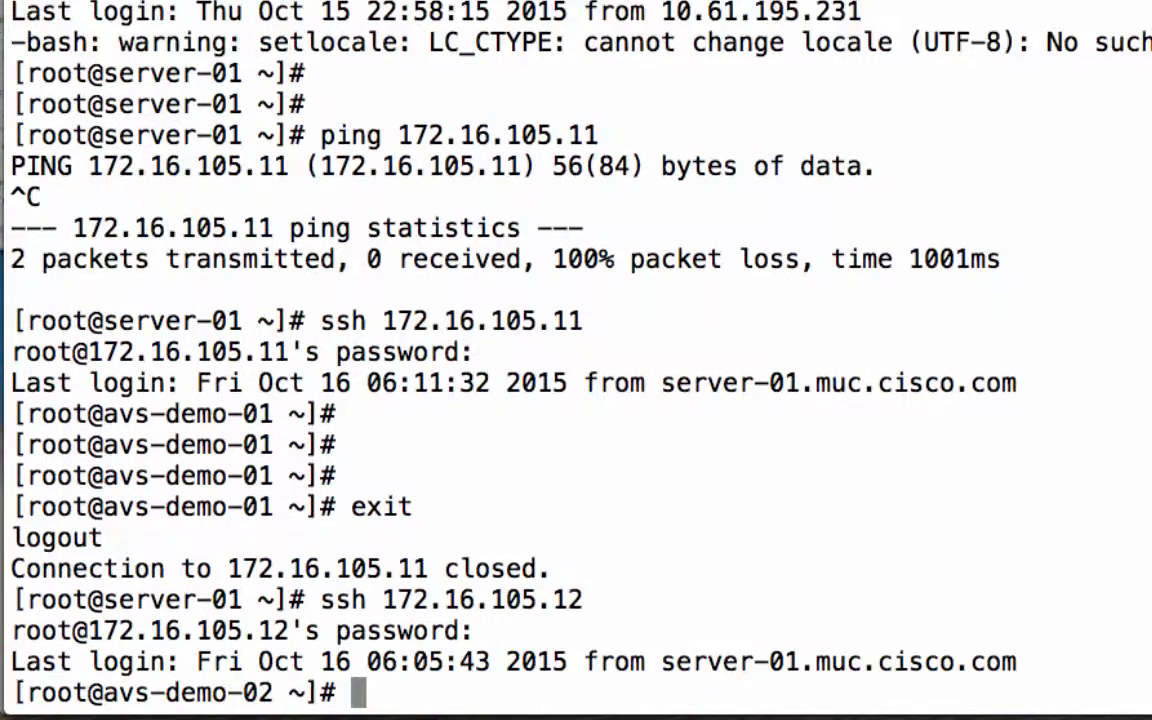
text(exit)
key(Return)
Connect from server-01 to 172.16.105.13 over SSH with the root password, and exit the session
key(Up)
key(BackSpace)
text(3)
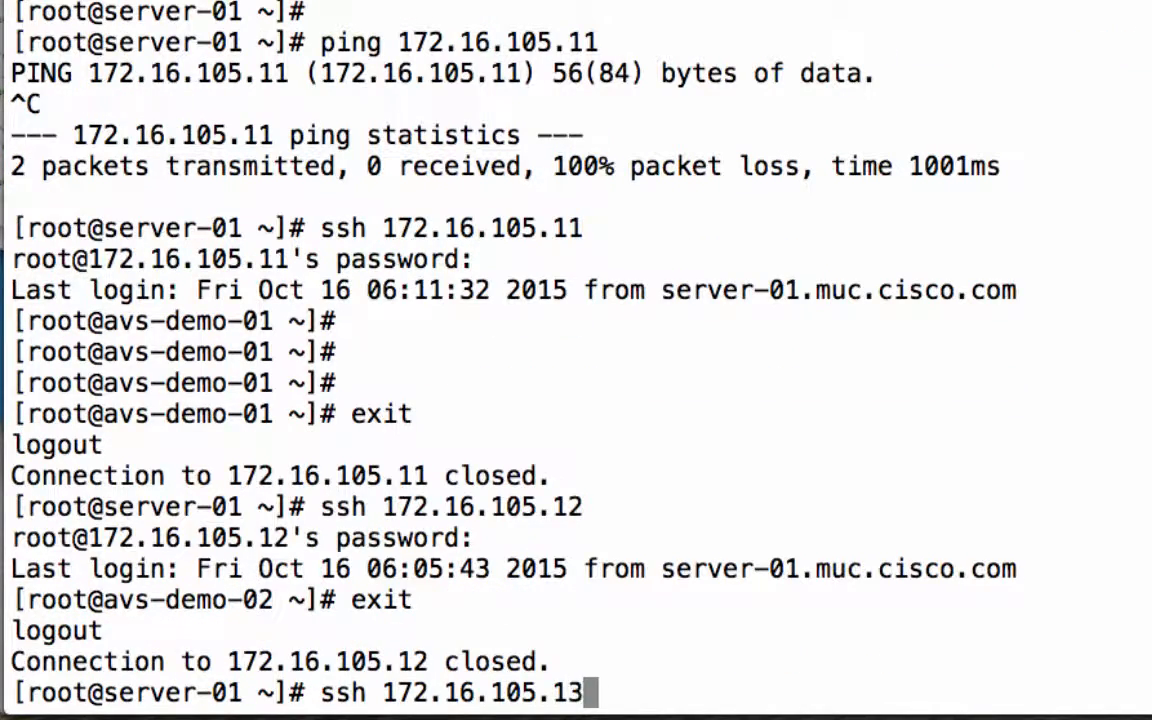
key(Return)
key(Return)
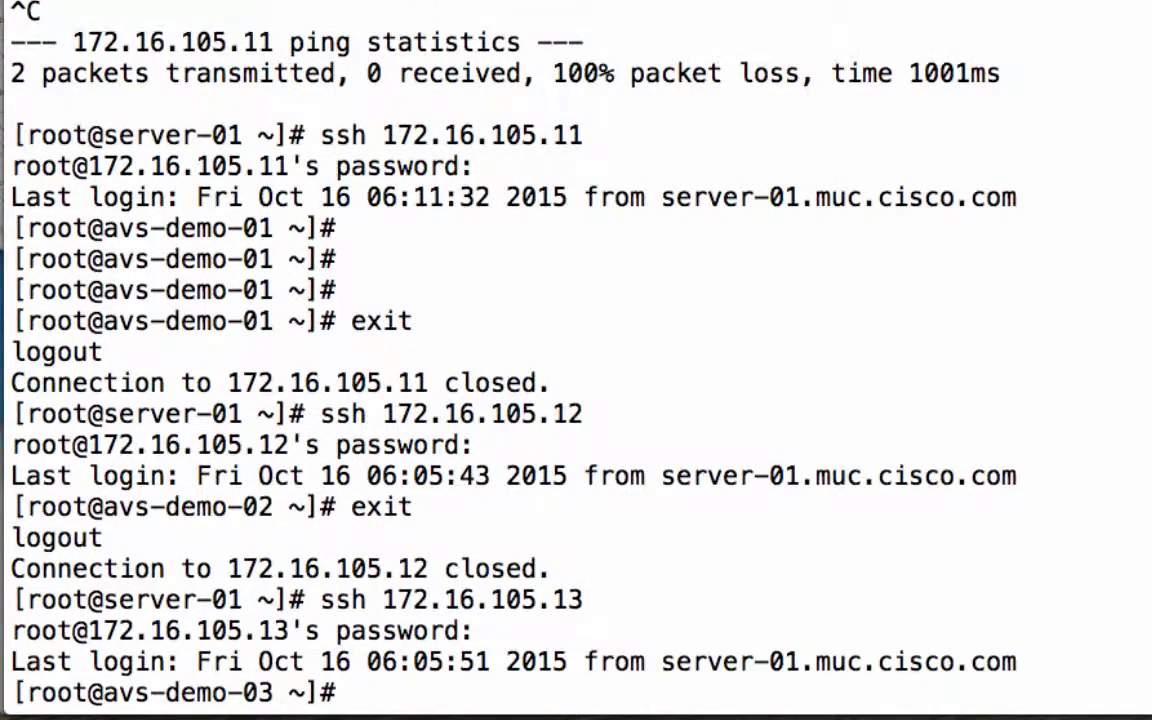
key(Return)
key(Return)
key(Return)
key(Return)
text(exit)
Open a new SSH session from server-01 to 172.16.105.11, entering the root password
key(Return)
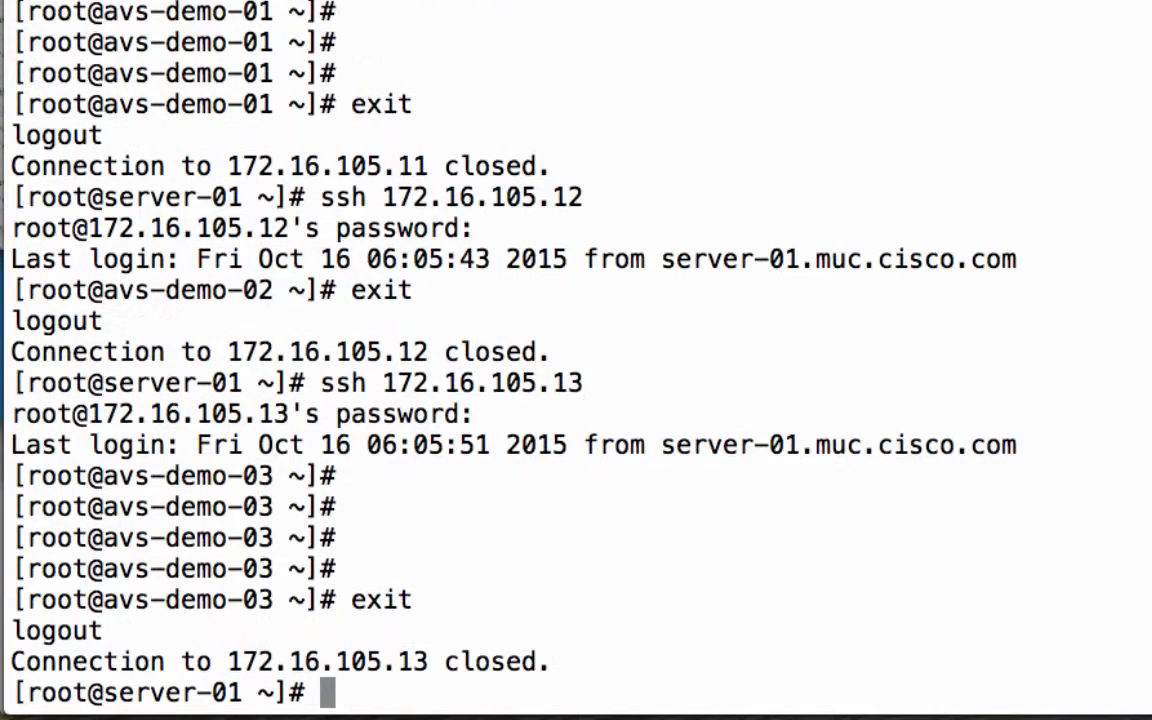
key(Up)
key(BackSpace)
text(172.16.105.11)
key(Return)
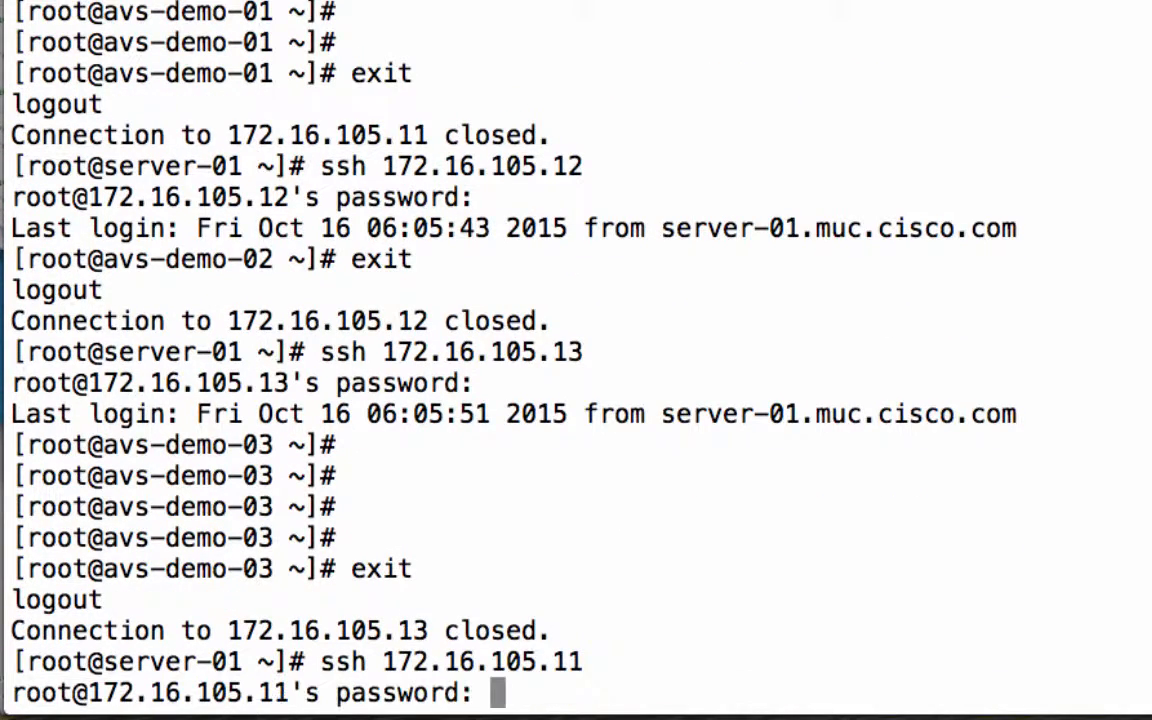
key(Return)
Connect from avs-demo-01 to 172.16.105.12 over SSH with the root password, and exit that session
text(sh)
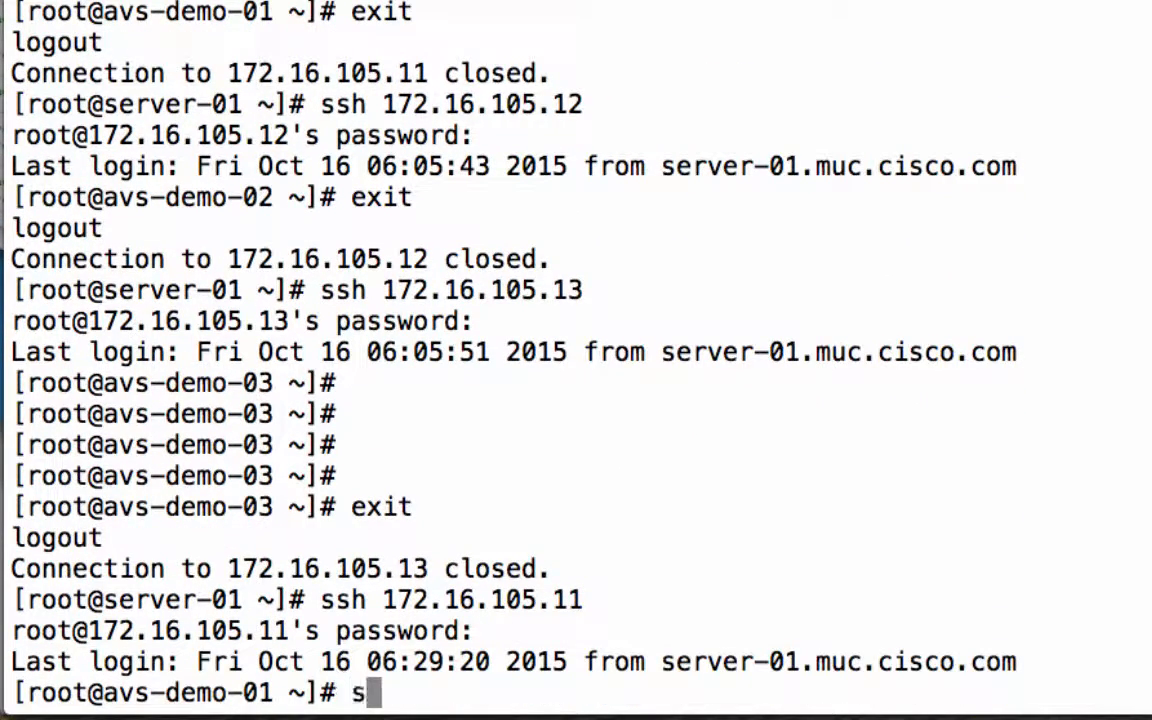
key(BackSpace)
key(BackSpace)
text(sh )
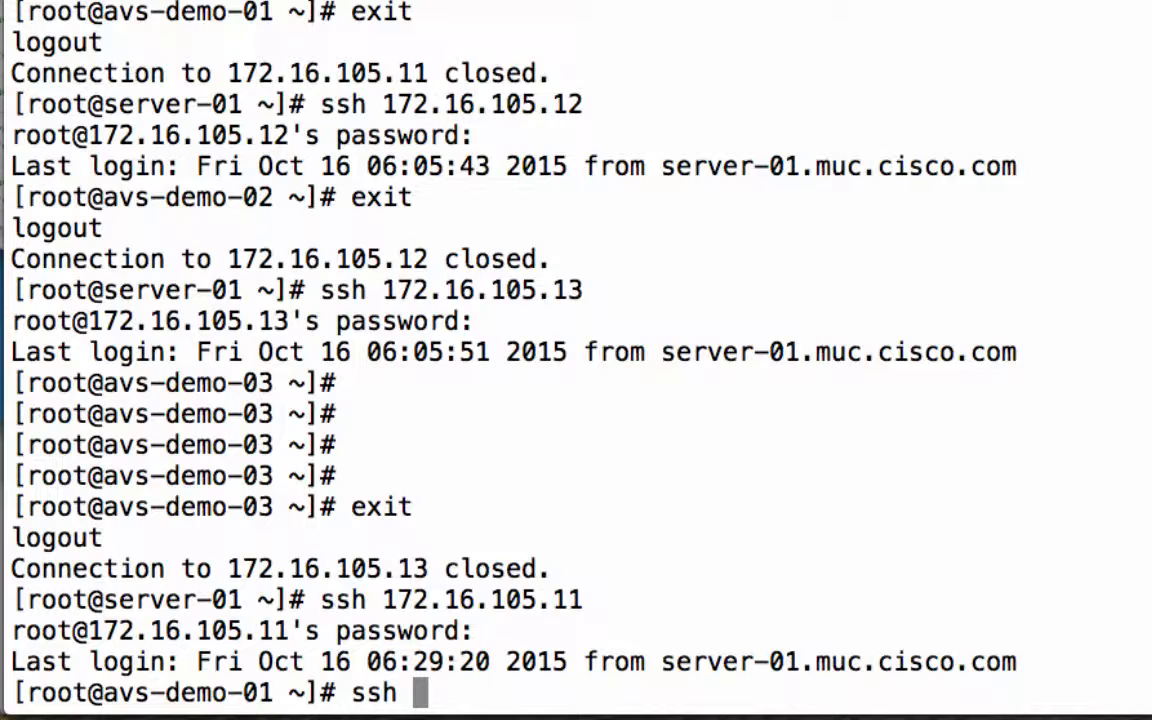
text(172.1)
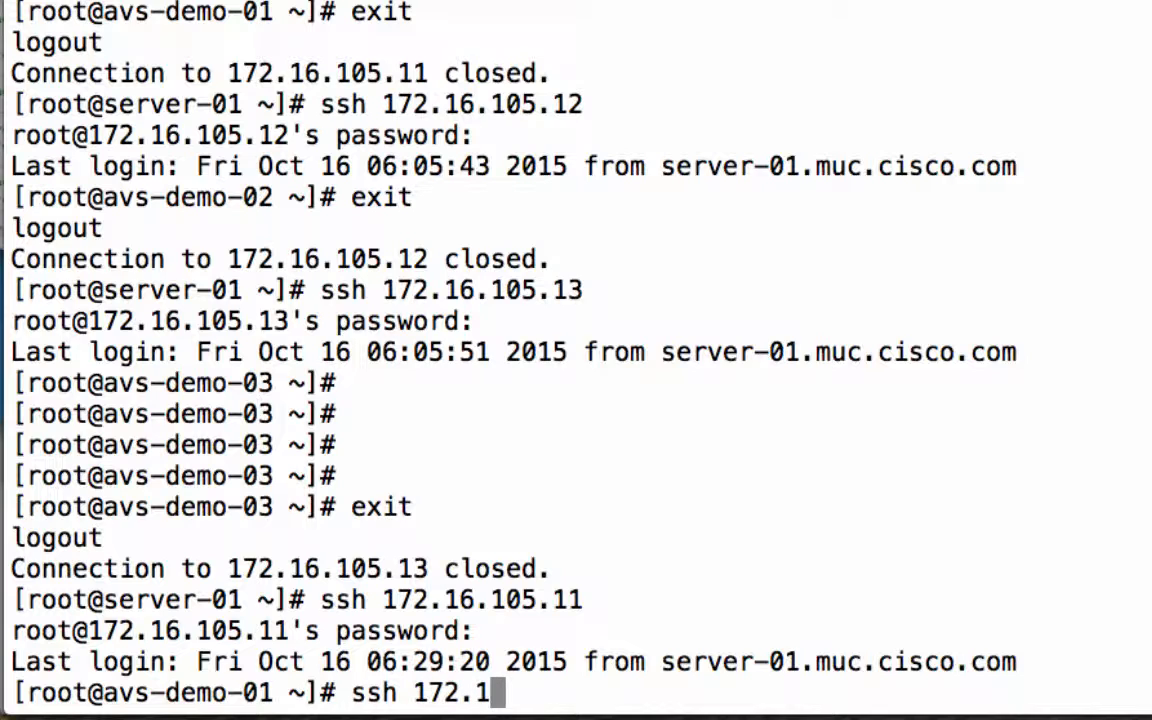
text(6.105.12)
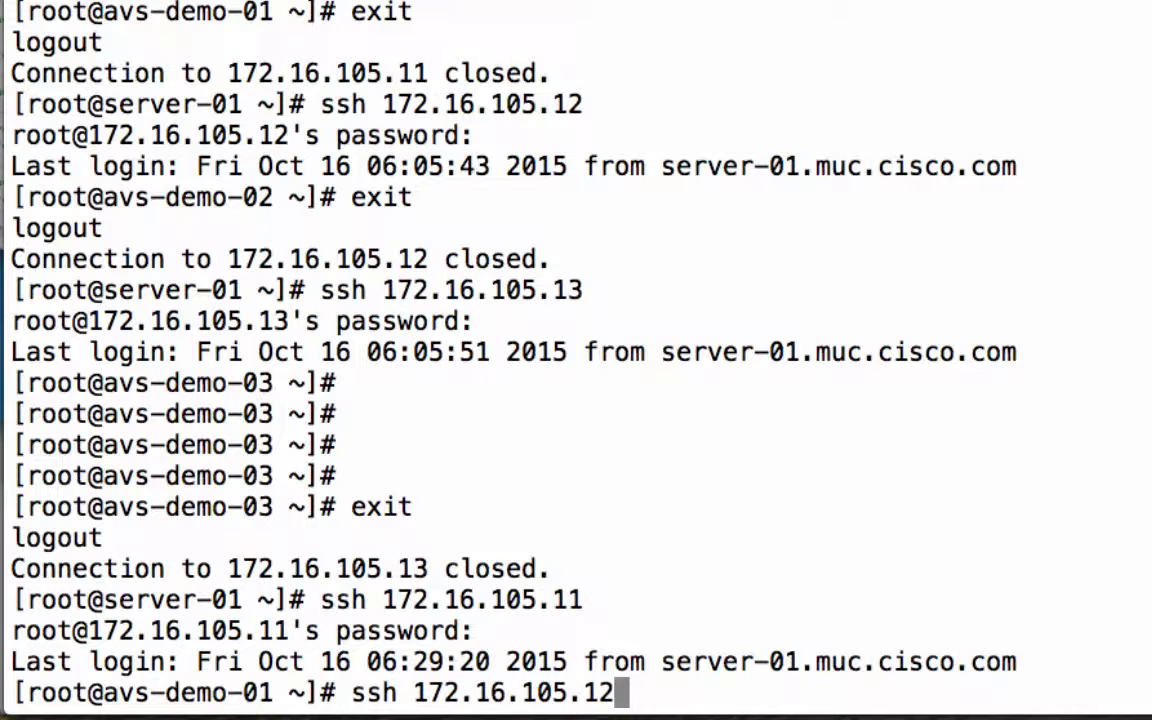
key(Return)
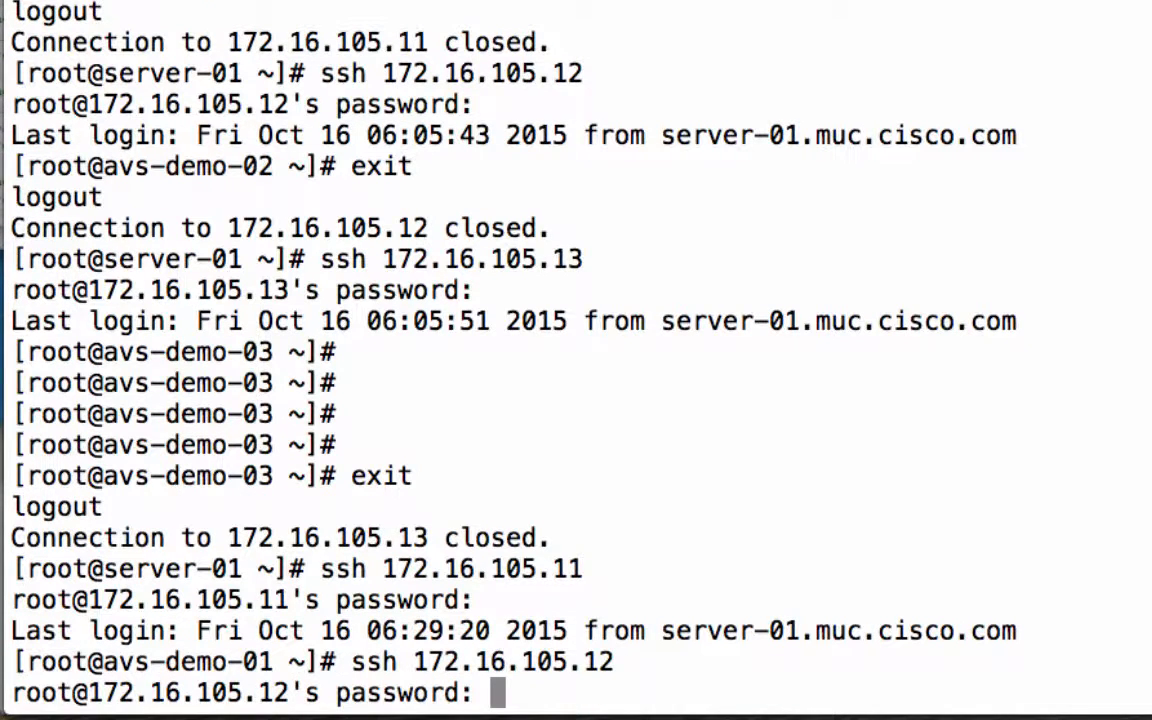
key(Return)
text(exit)
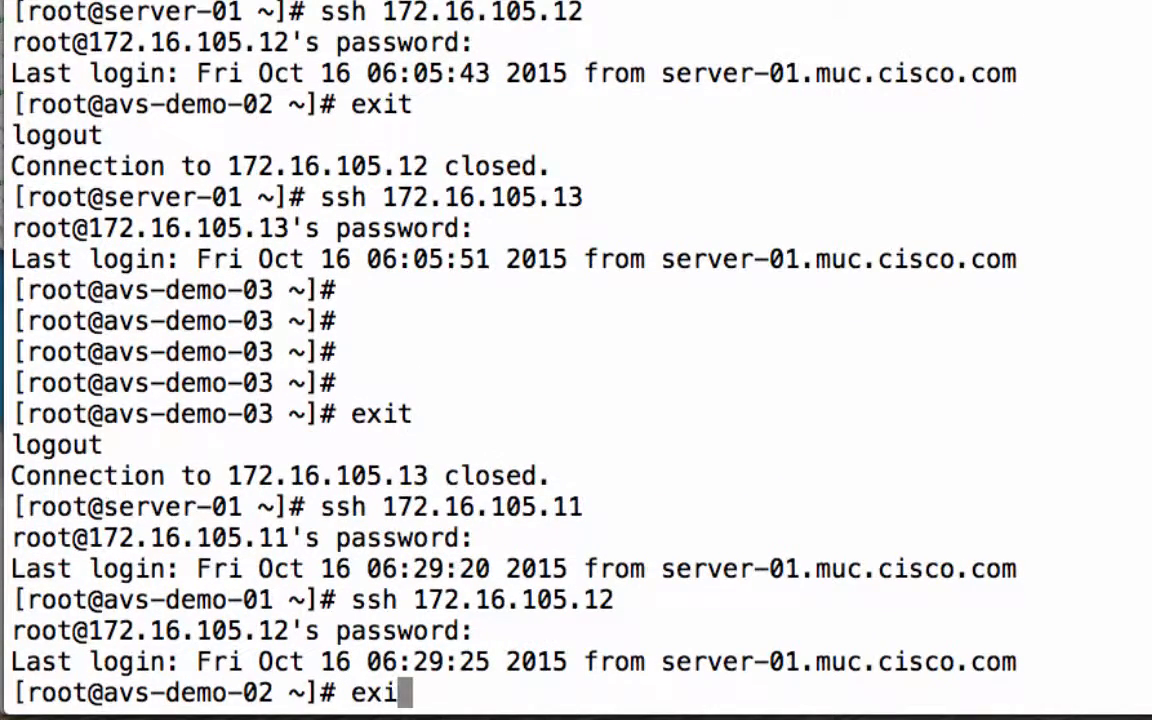
key(Return)
Connect from avs-demo-01 to 172.16.105.13 over SSH, accepting the host key and entering the root password, and exit that session
key(Up)
key(BackSpace)
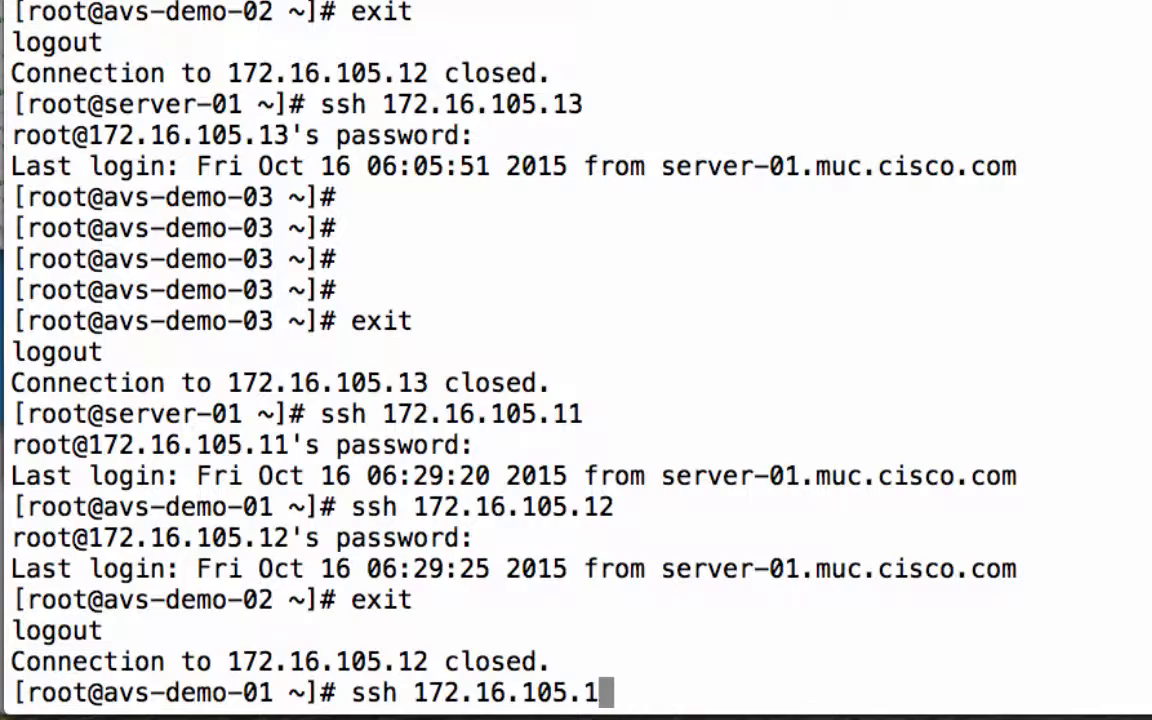
text(3)
key(Return)
text(yes)
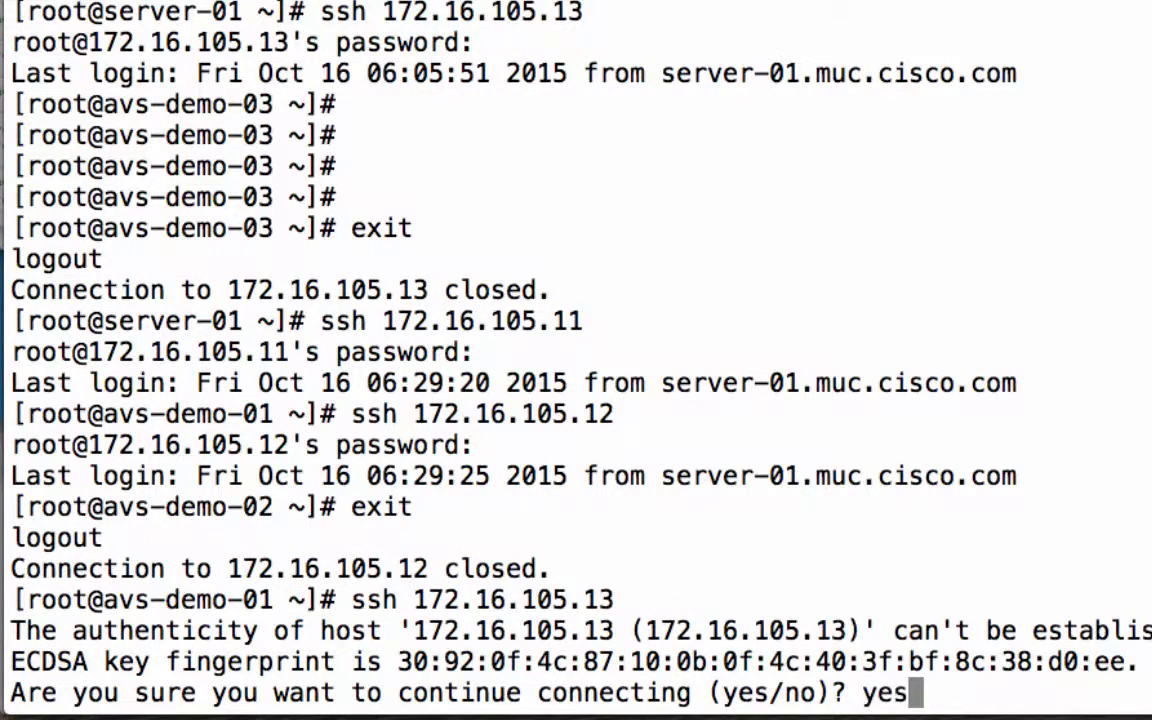
key(Return)
key(Return)
Exit the SSH session on avs-demo-01 to return to the server-01 prompt
key(Return)
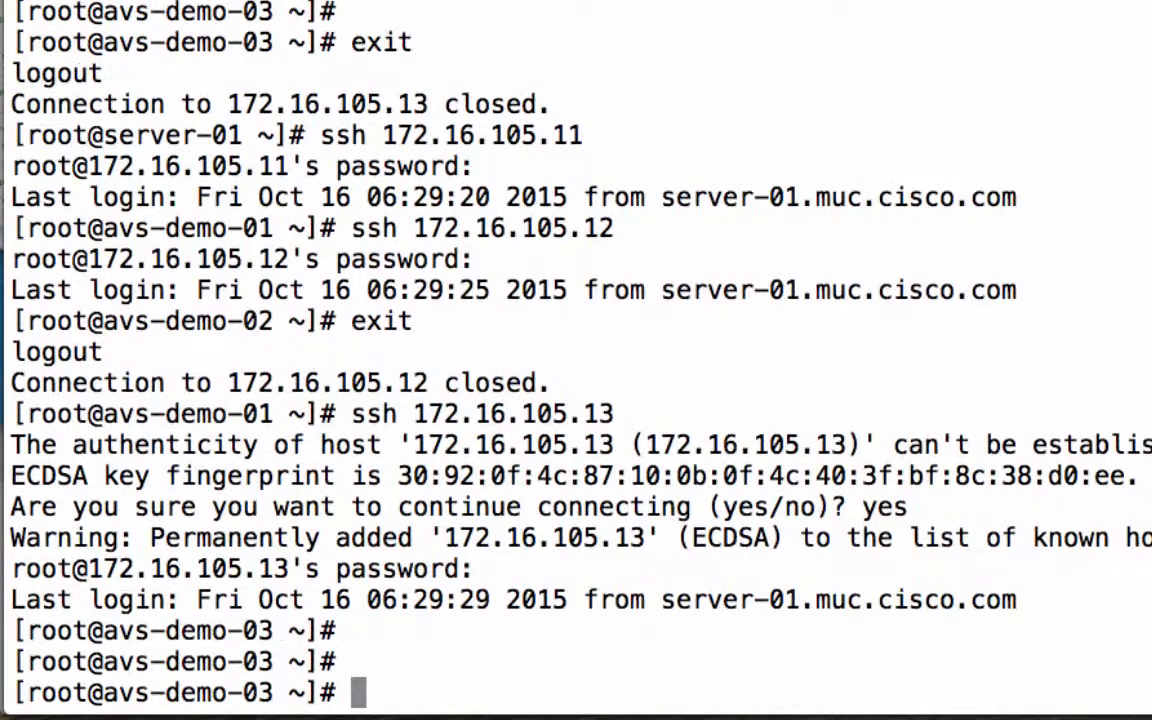
text(exit)
key(Return)
text(exit)
key(Return)
key(Return)
key(Return)
key(Return)
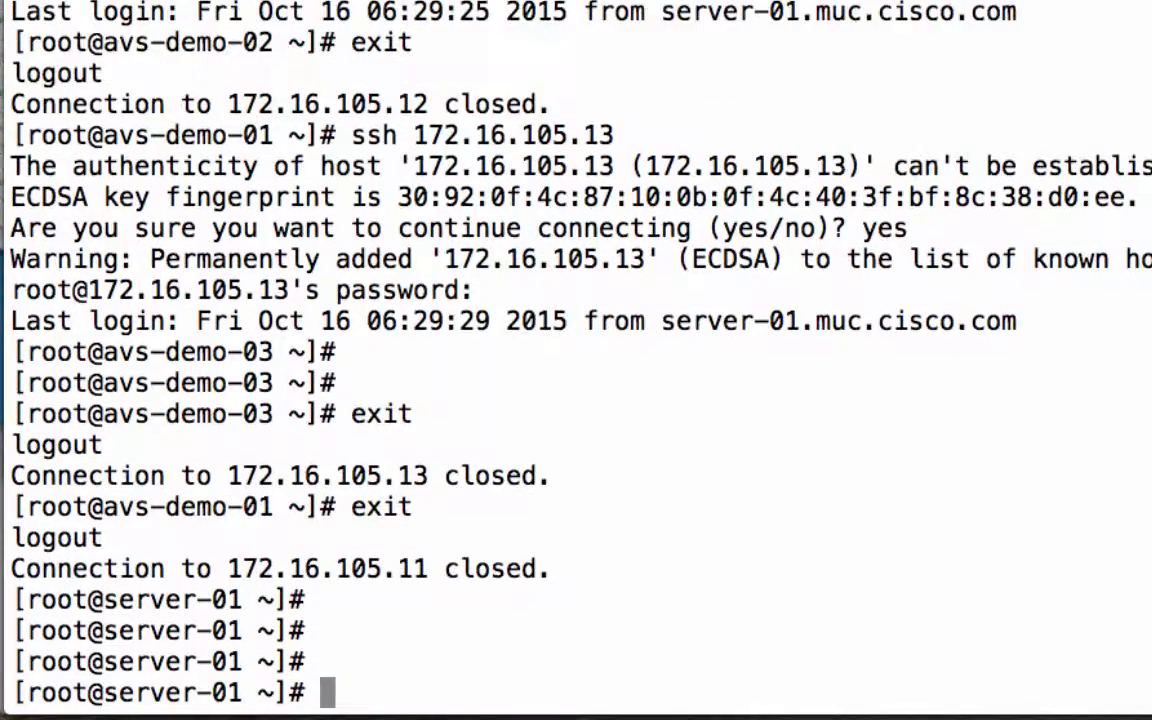
Switch to Chrome, check the muc-avs-app.cisco.com page, and return to the vSphere Web Client
key(super+Tab)
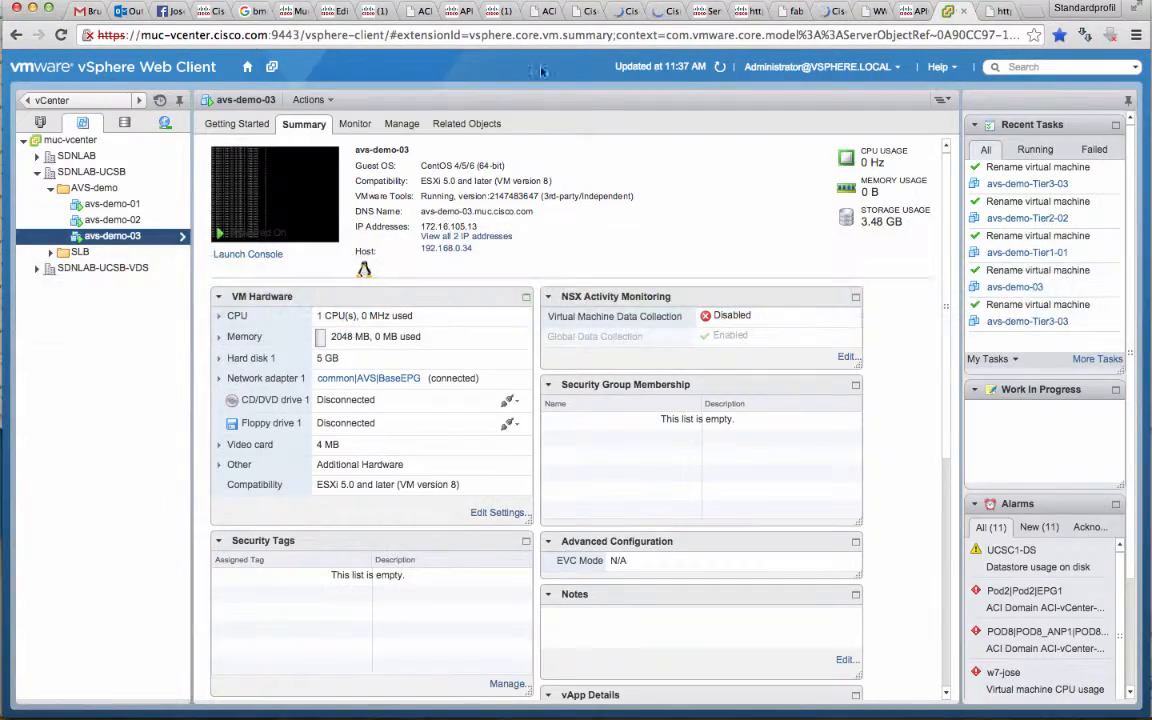
click(993, 13)
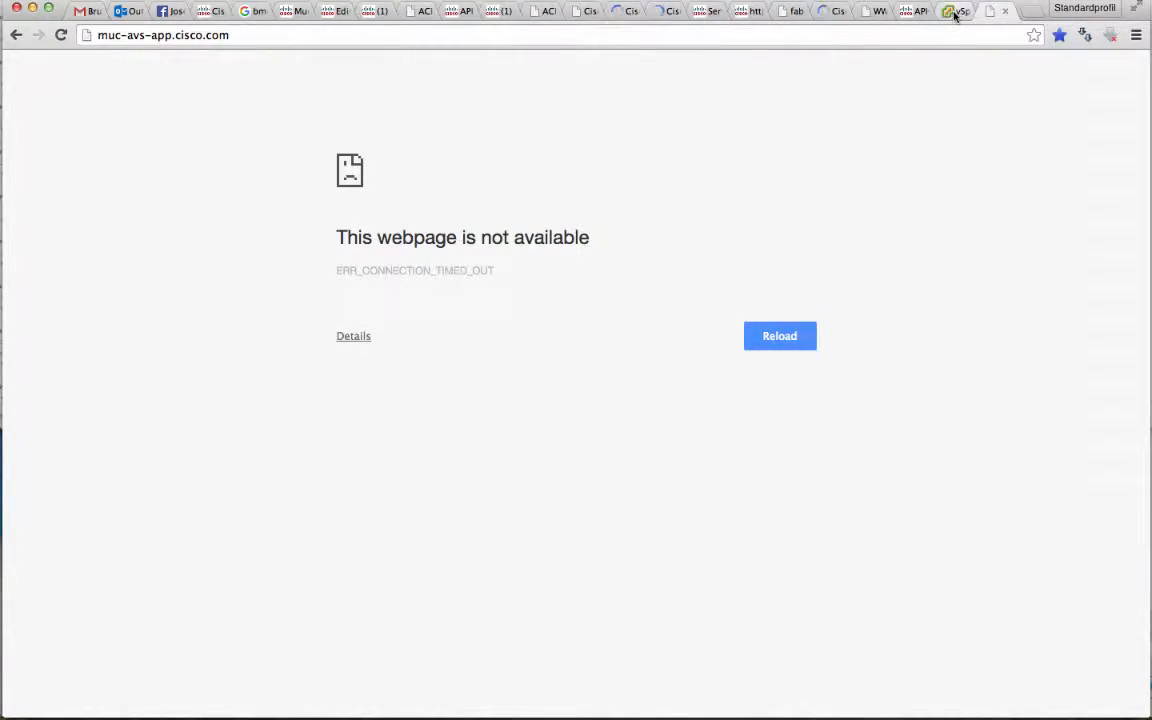
click(958, 11)
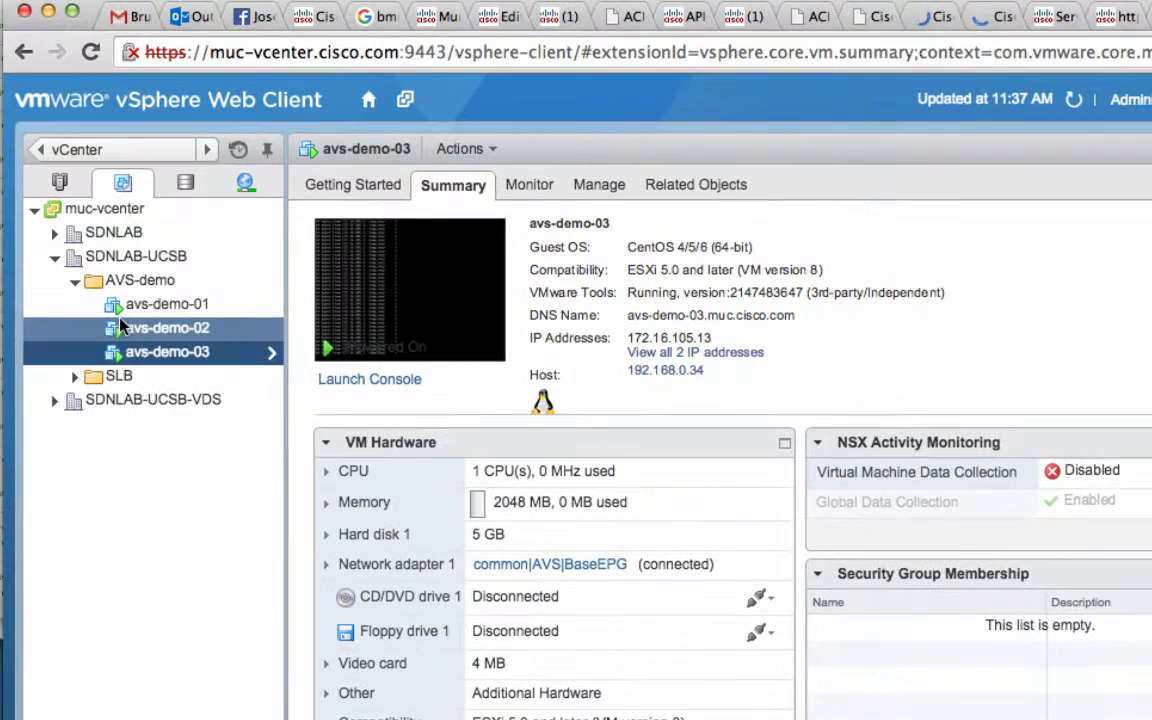
Rename the avs-demo-01 virtual machine in the AVS-demo folder as avs-demo-Tier1-01
click(165, 277)
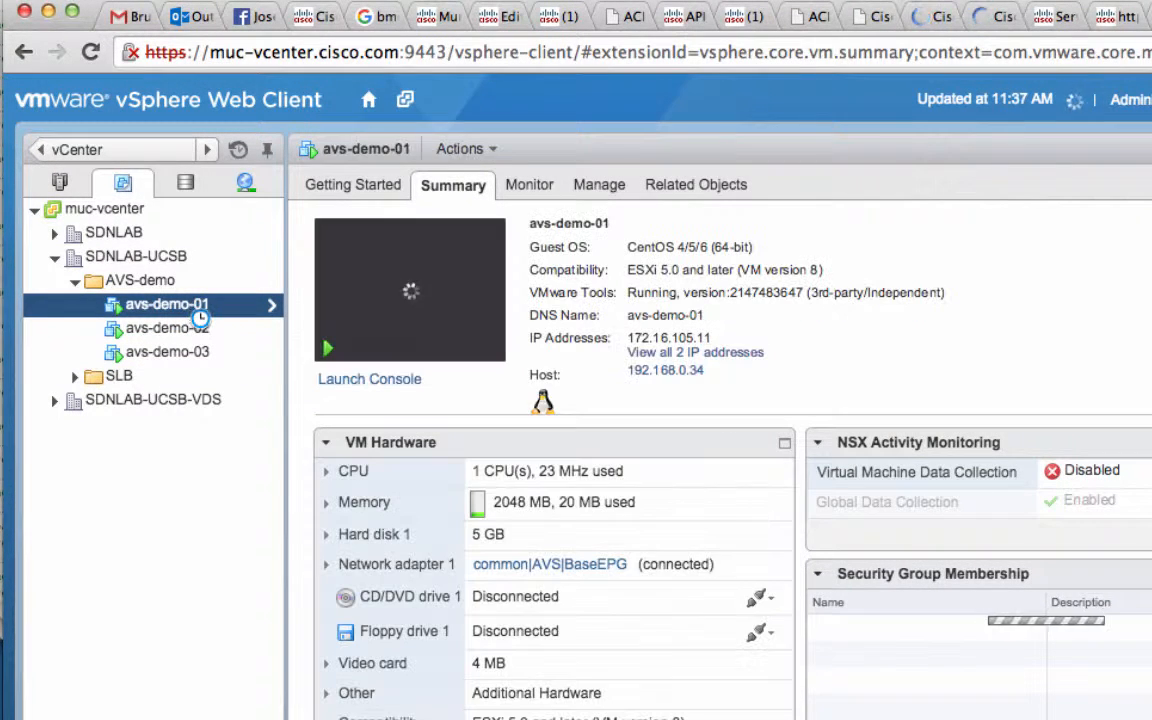
right_click(190, 314)
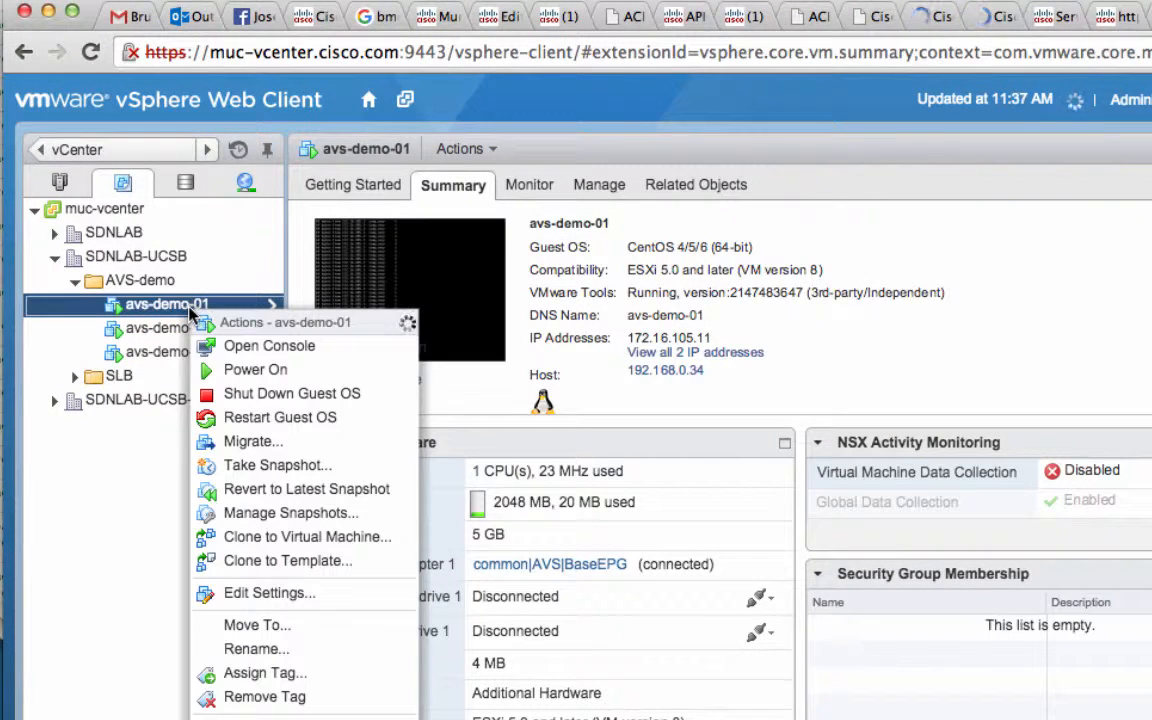
click(254, 649)
key(Right)
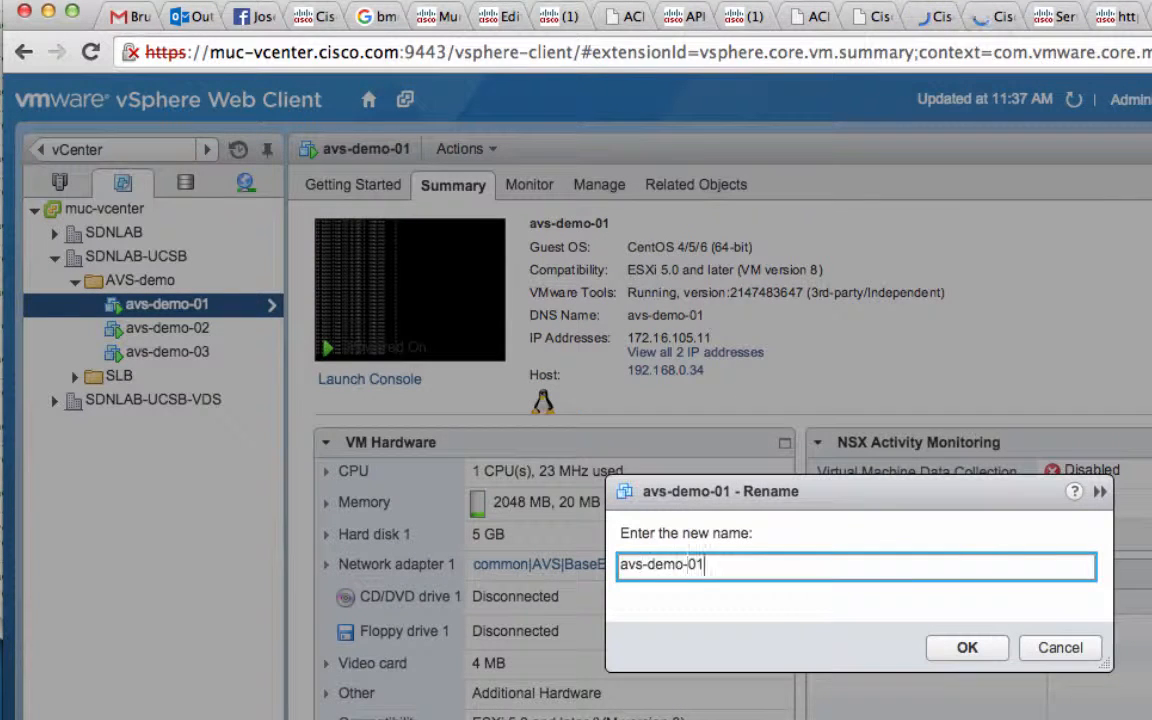
key(Left)
key(Left)
text(Tier1)
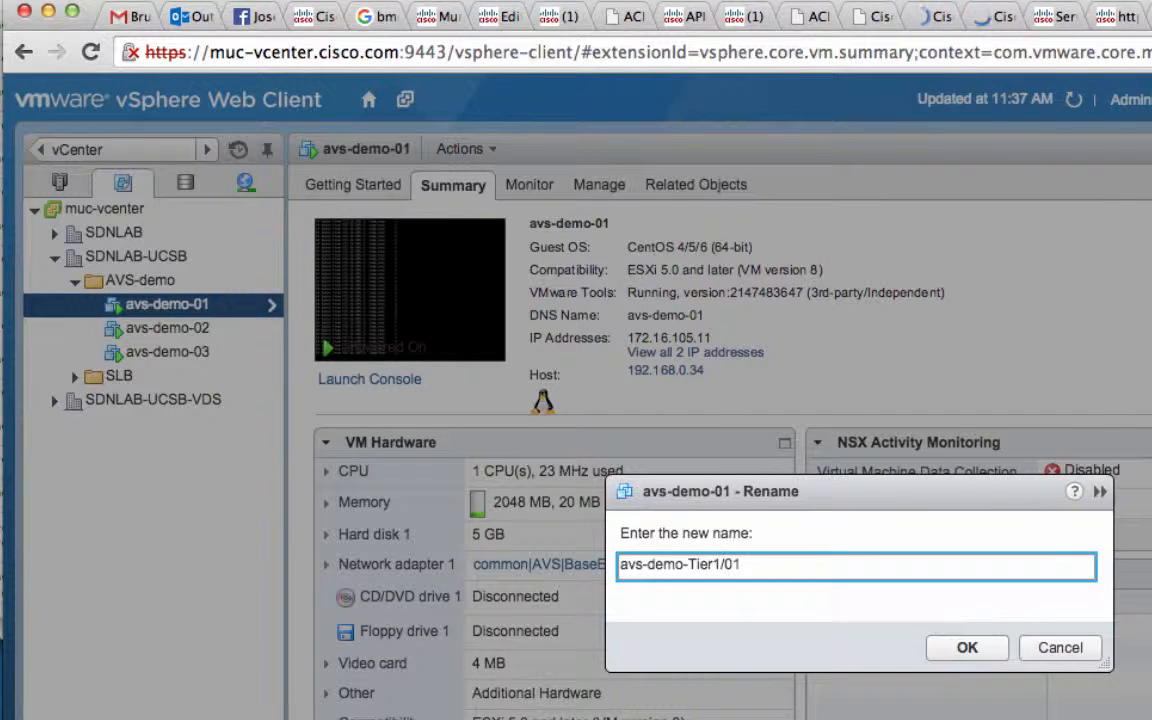
key(Return)
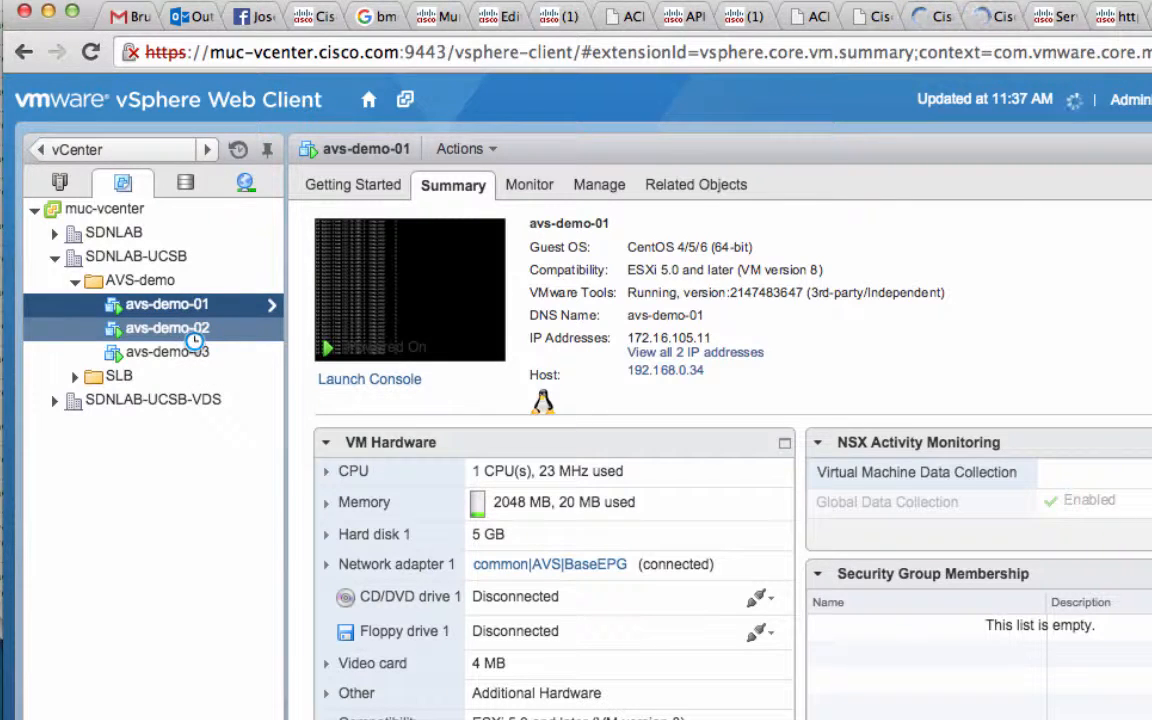
Rename the avs-demo-02 virtual machine as avs-demo-Tier2-02
right_click(188, 333)
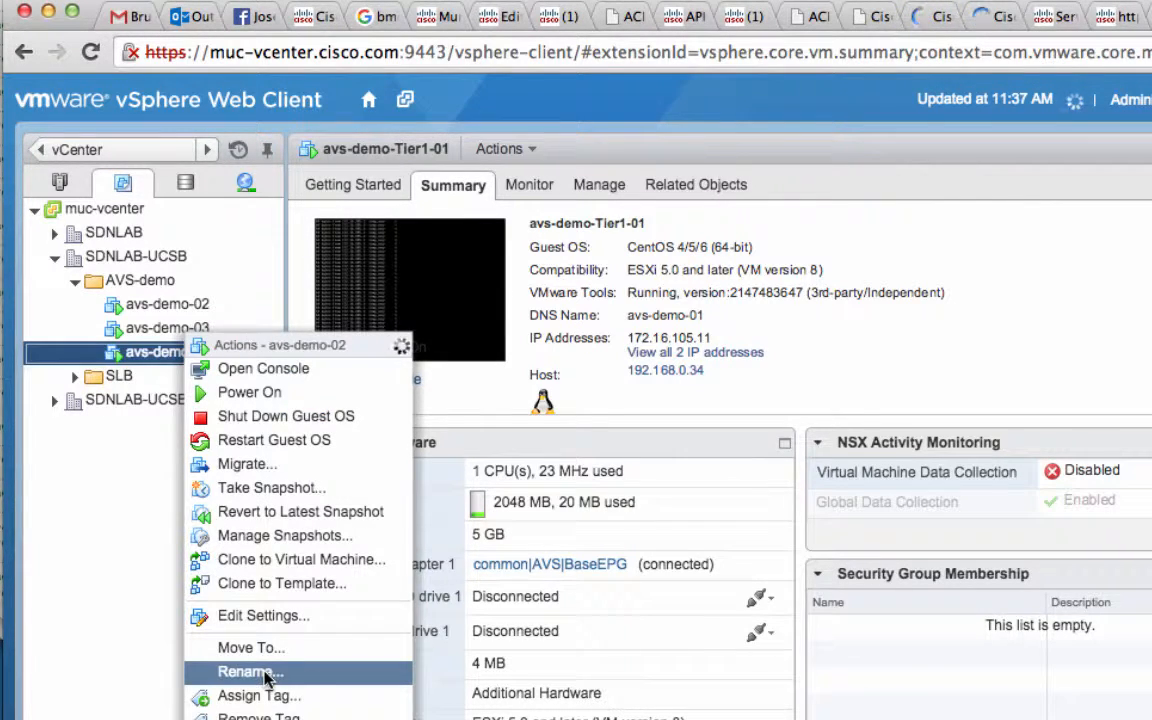
click(250, 671)
click(686, 564)
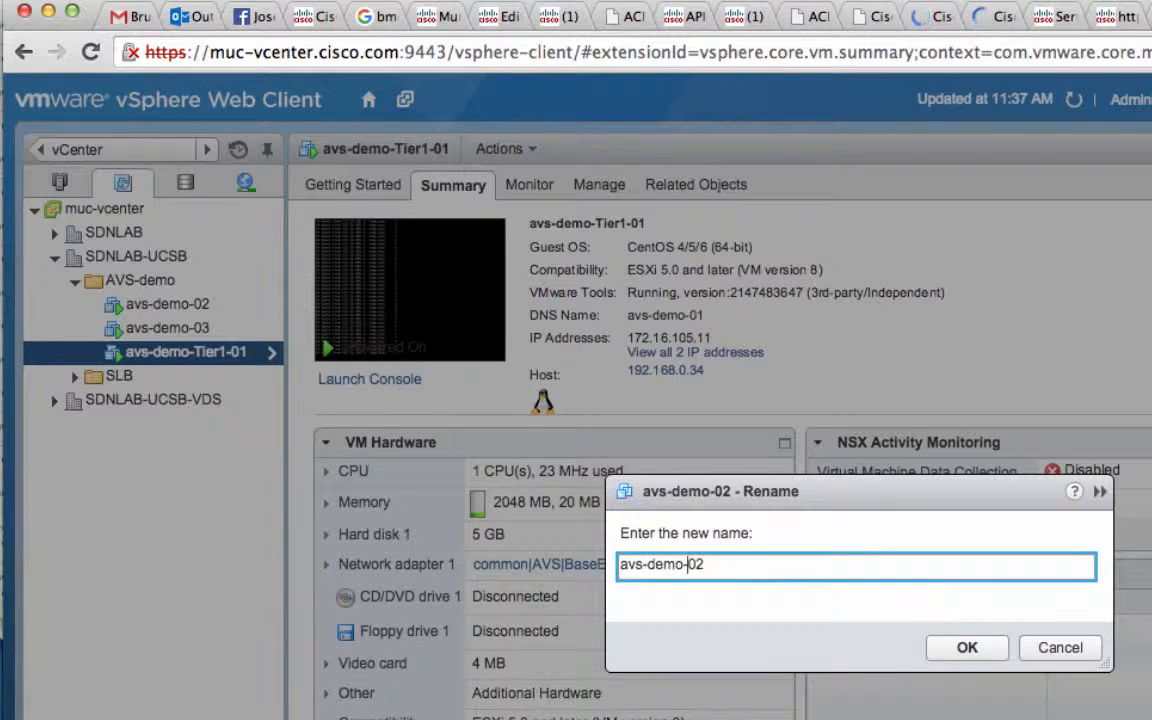
text(Tier2-)
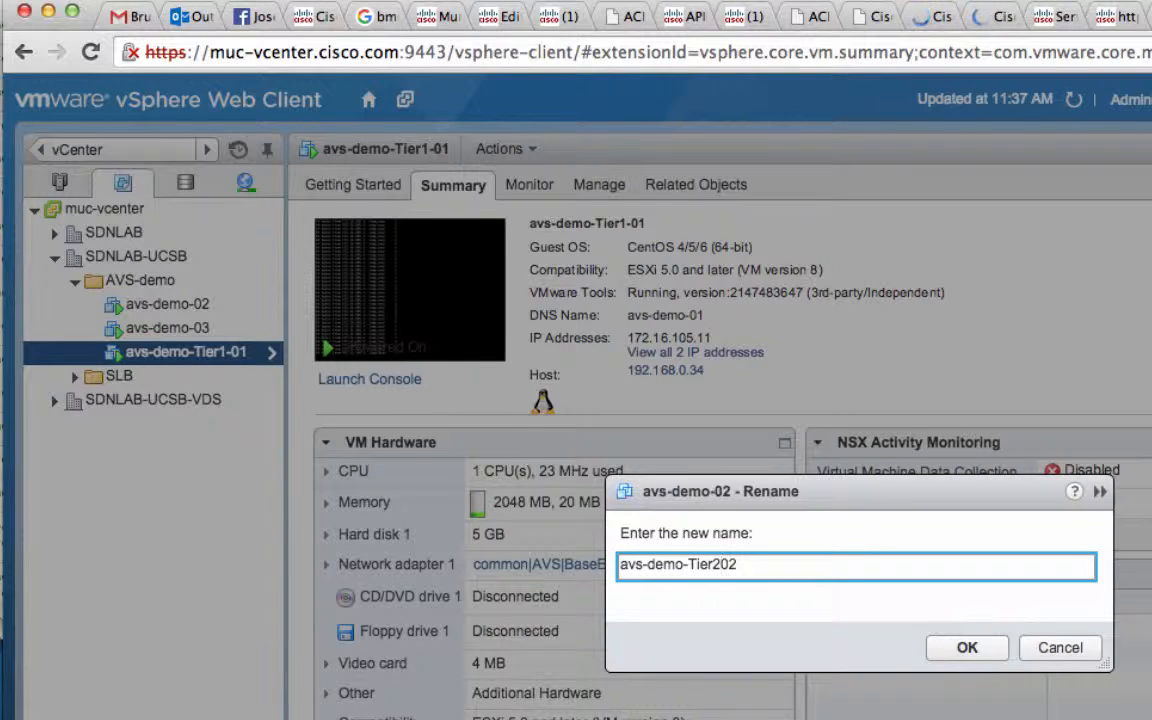
key(Return)
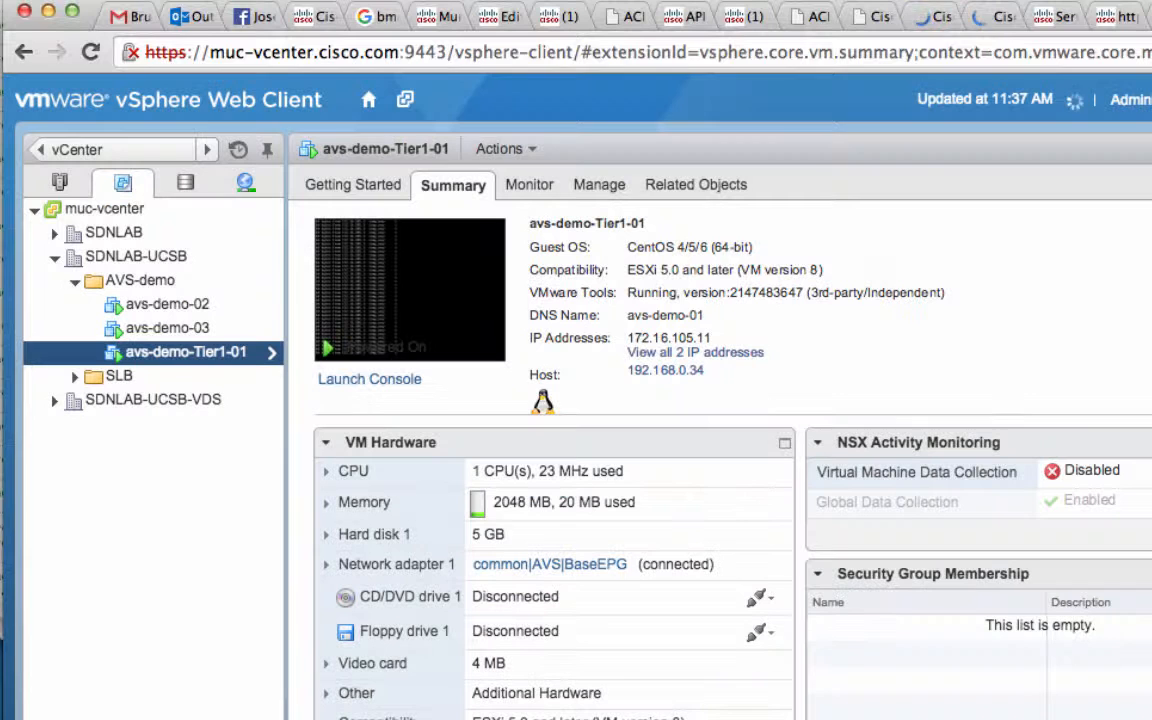
Rename the avs-demo-03 virtual machine as avs-demo-Tier3-03
right_click(180, 338)
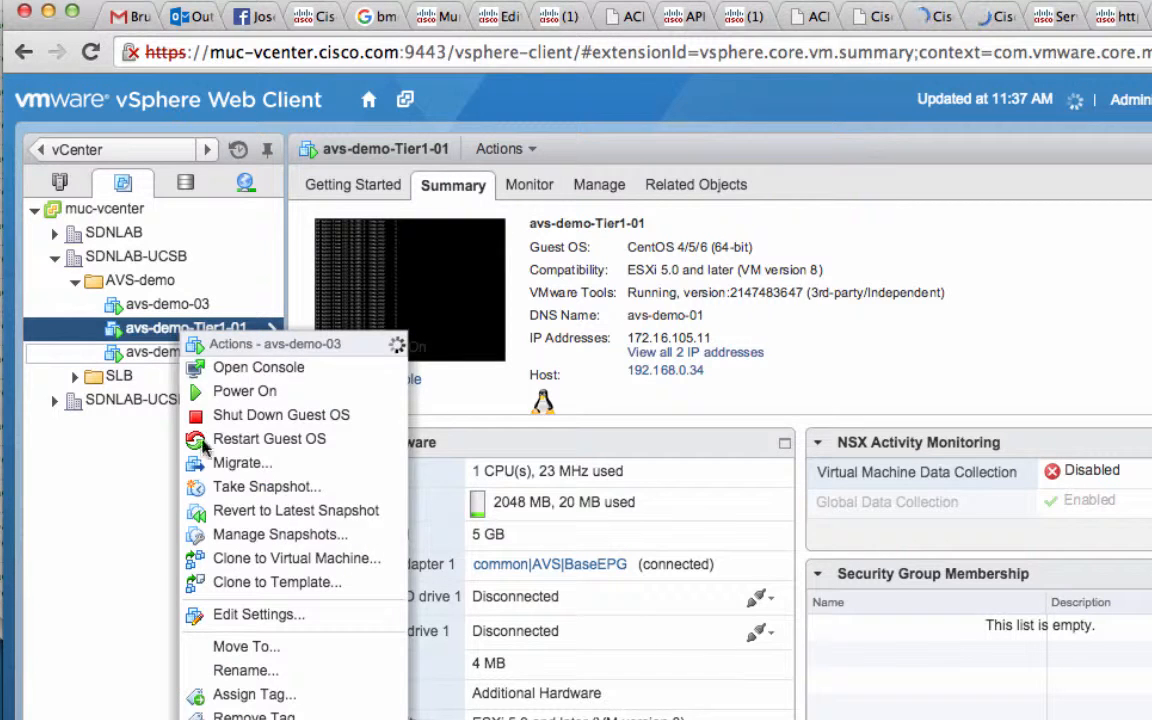
click(245, 670)
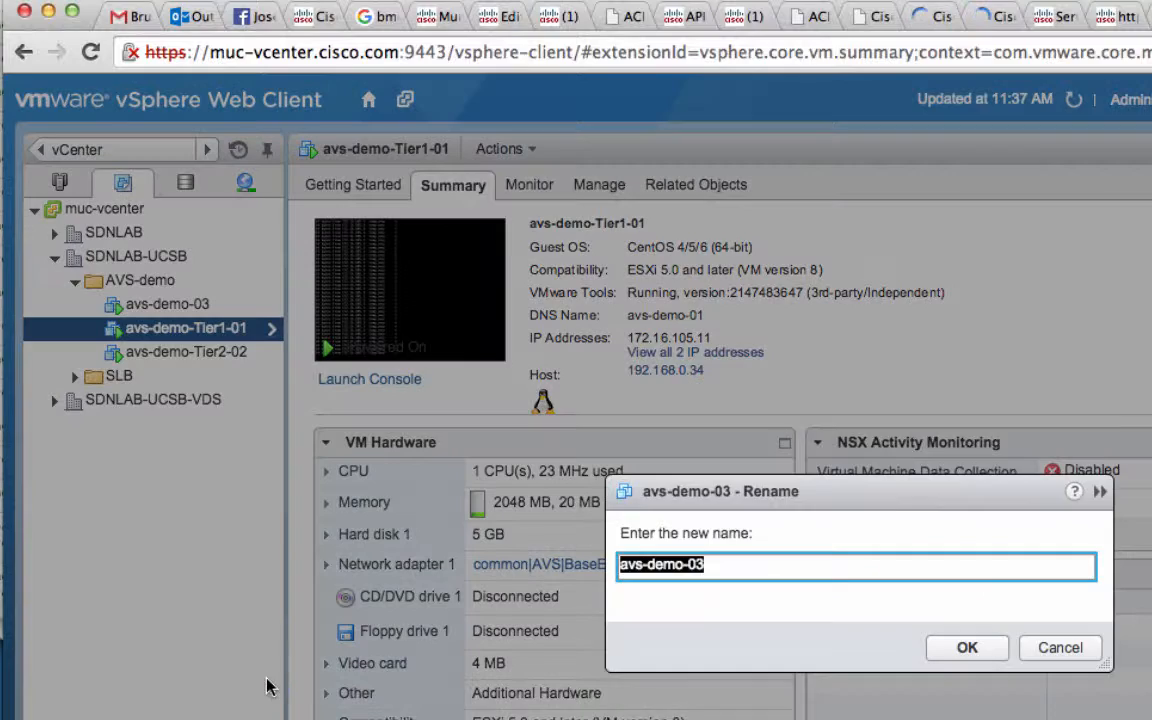
click(689, 564)
text(Tier3)
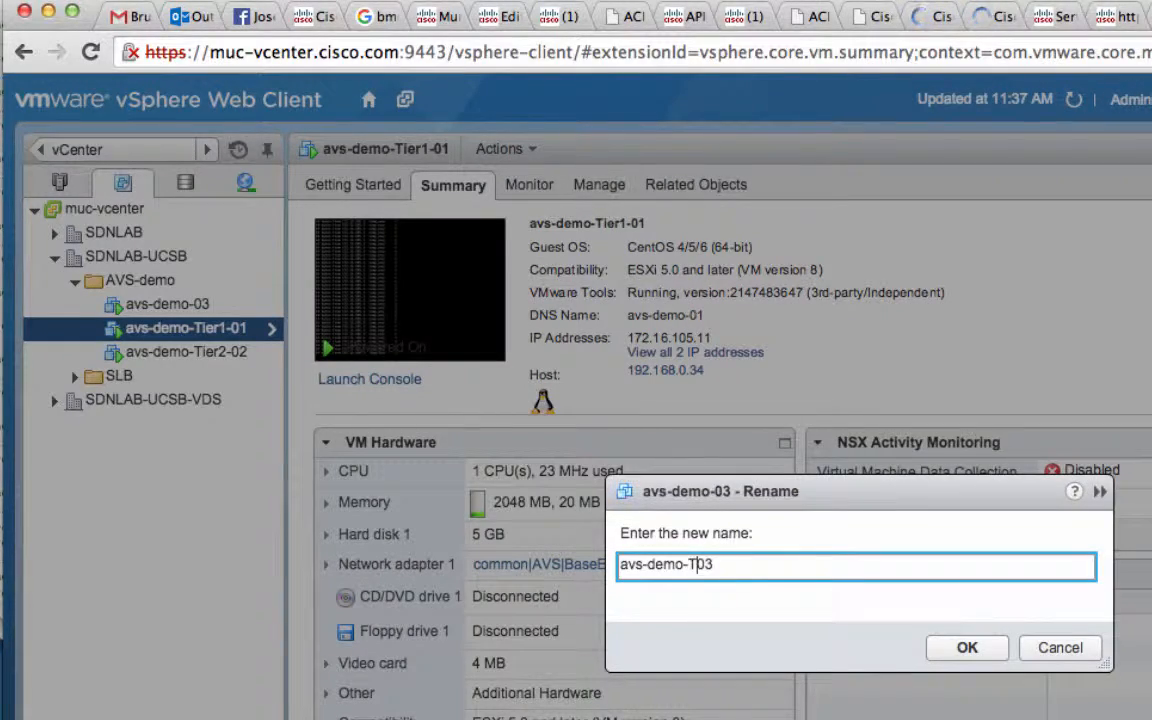
text(-)
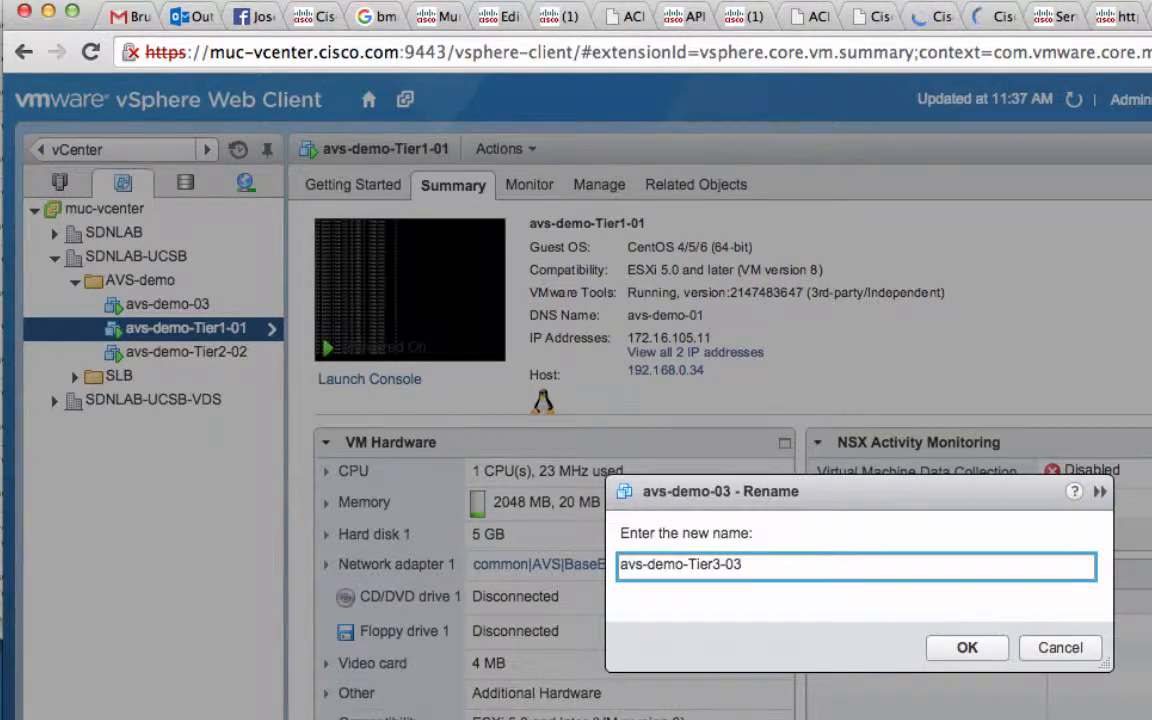
key(Return)
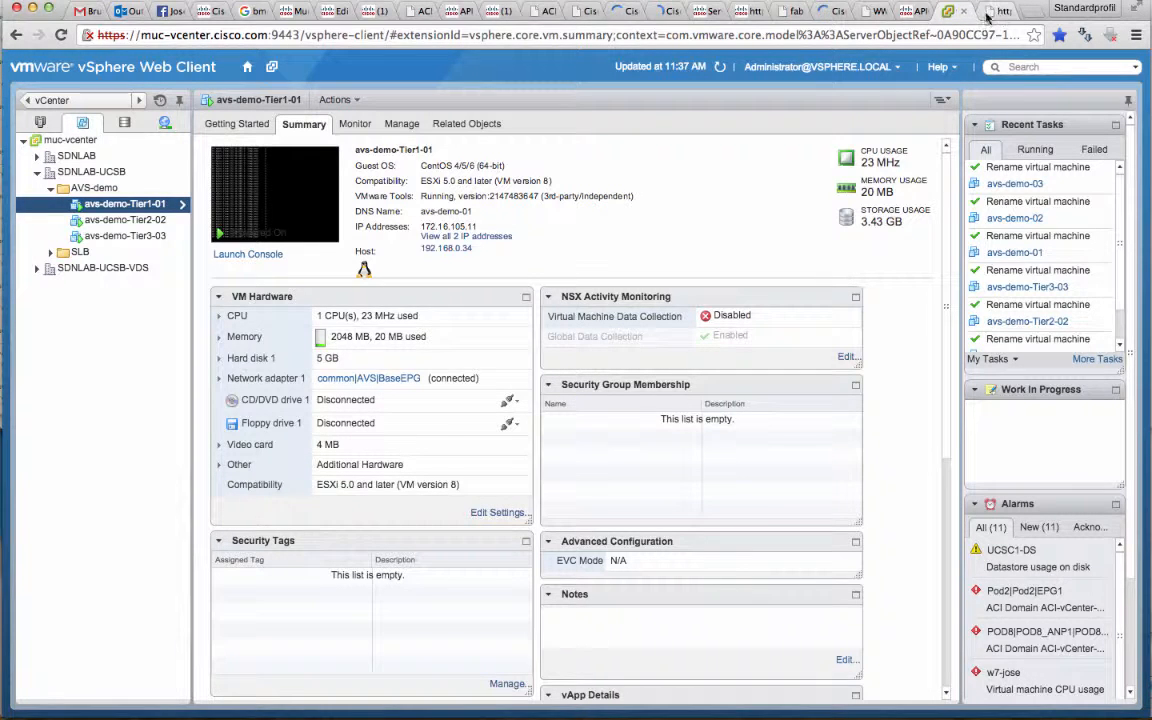
Reload the muc-avs-app.cisco.com page to check the three application tiers
click(990, 12)
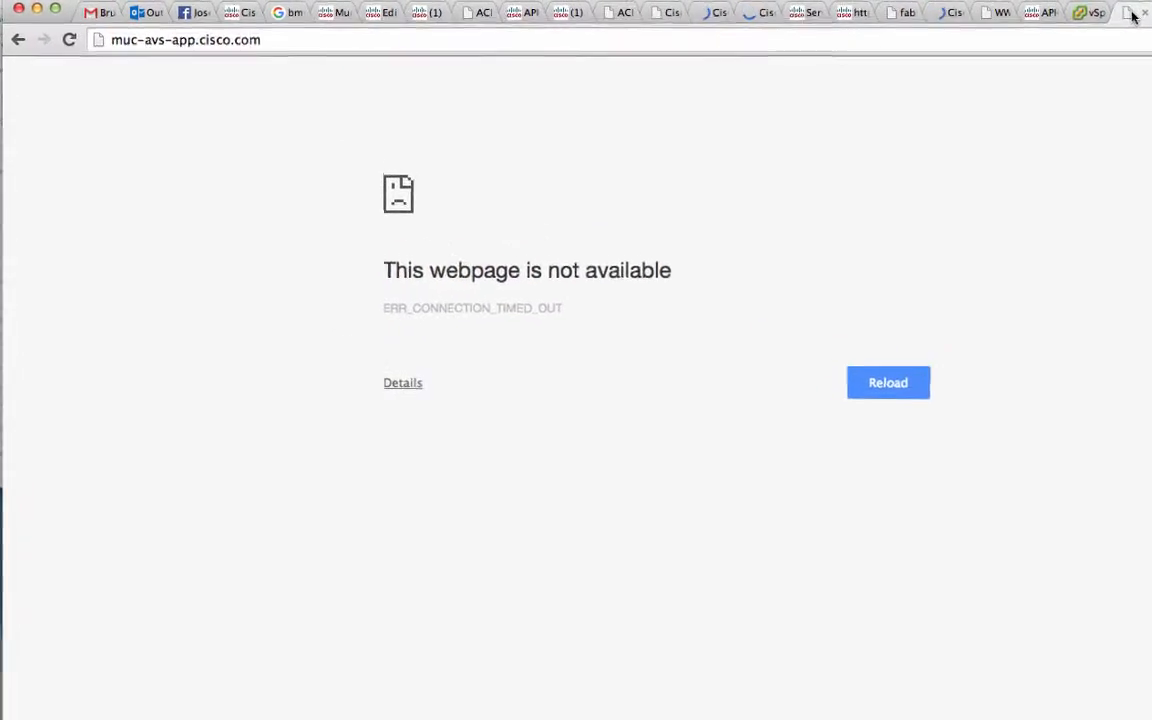
click(71, 42)
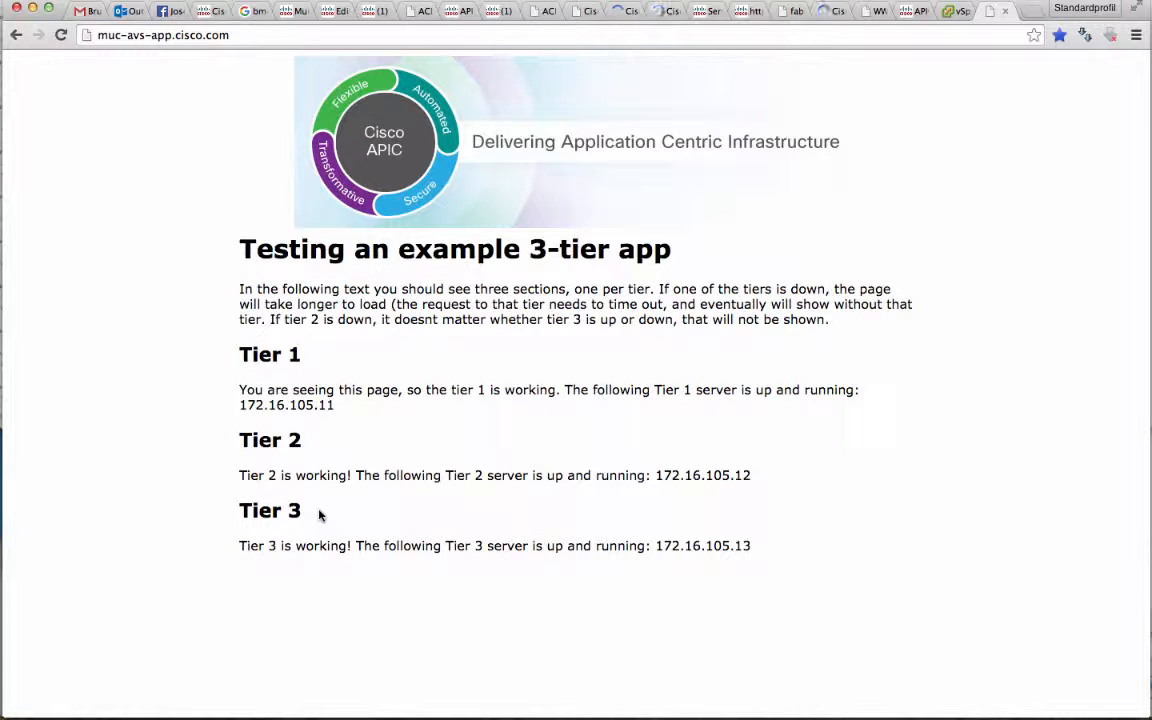
Switch to Terminal, try to connect from server-01 to 172.16.105.12 over SSH, and abort the attempt
key(super+Tab)
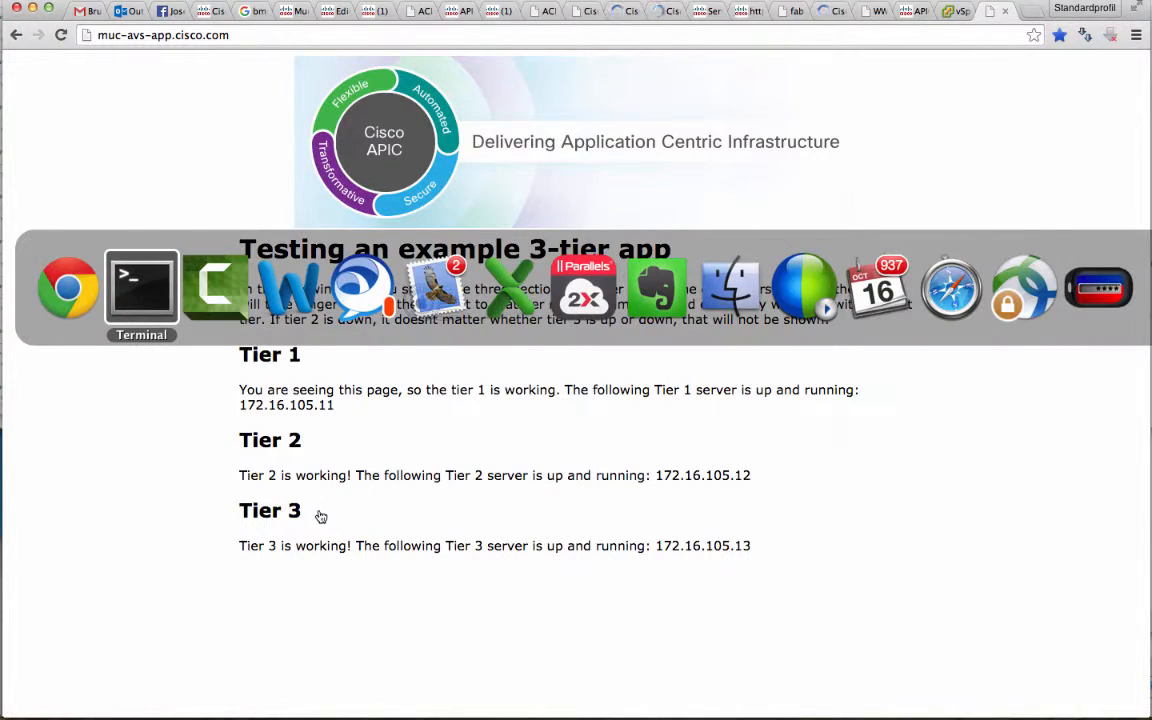
key(Return)
key(Return)
key(Return)
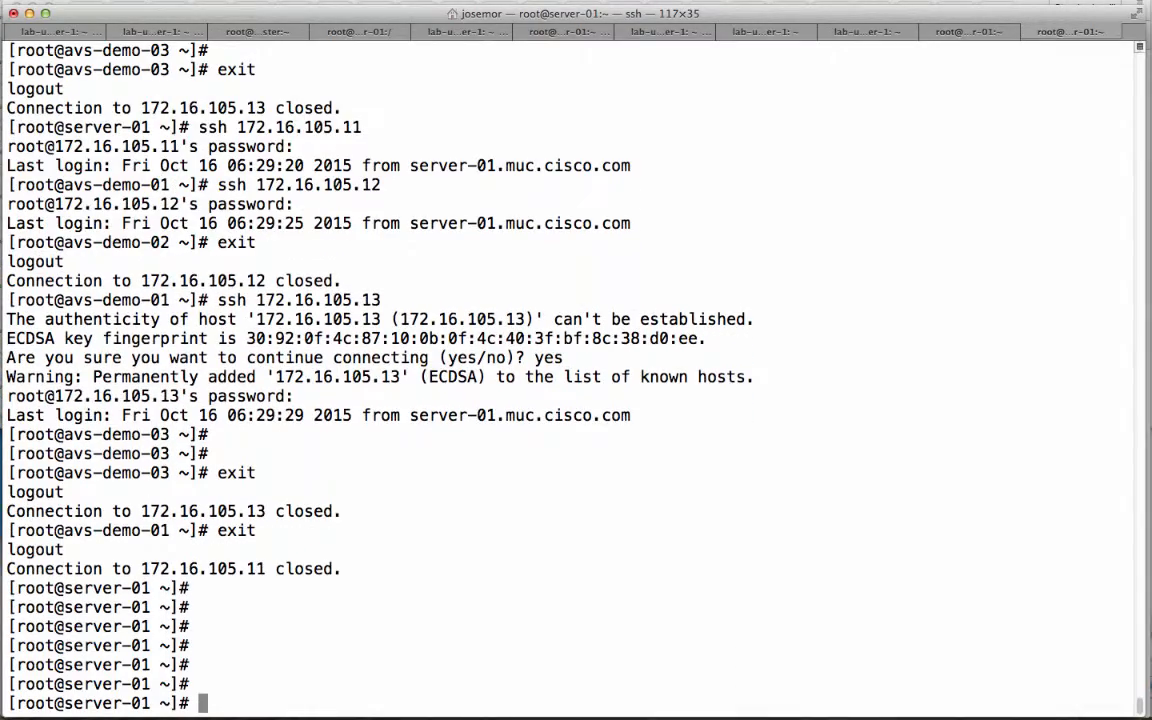
key(Up)
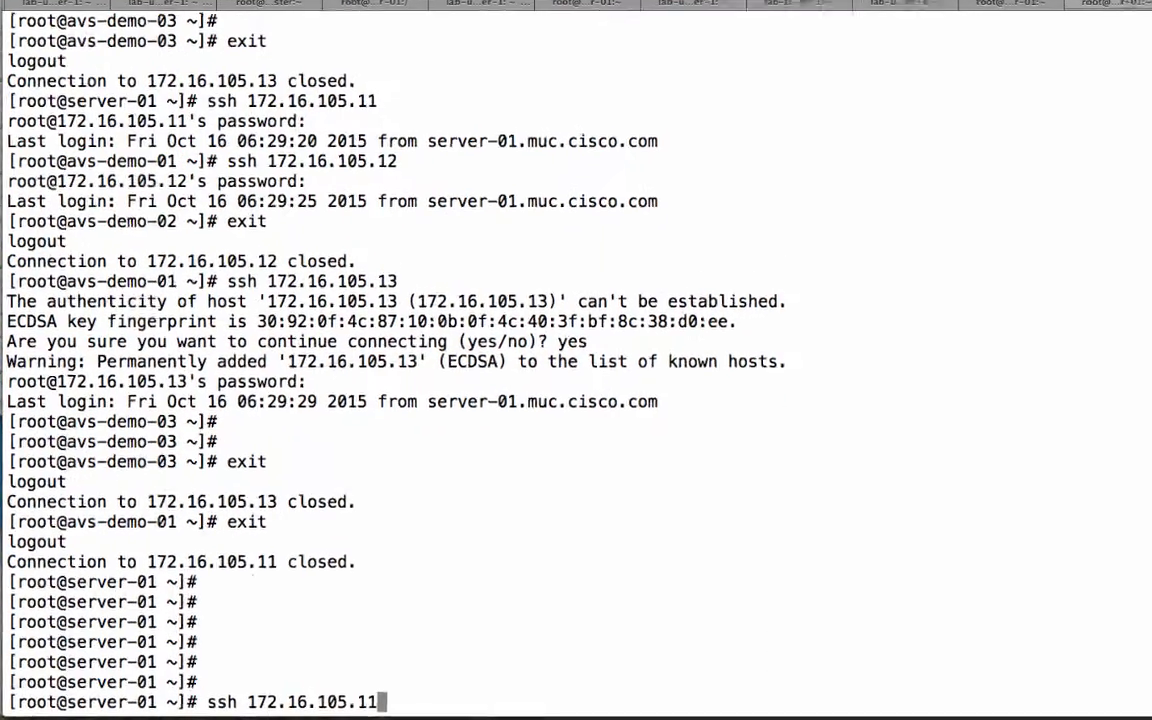
key(BackSpace)
text(2)
key(Return)
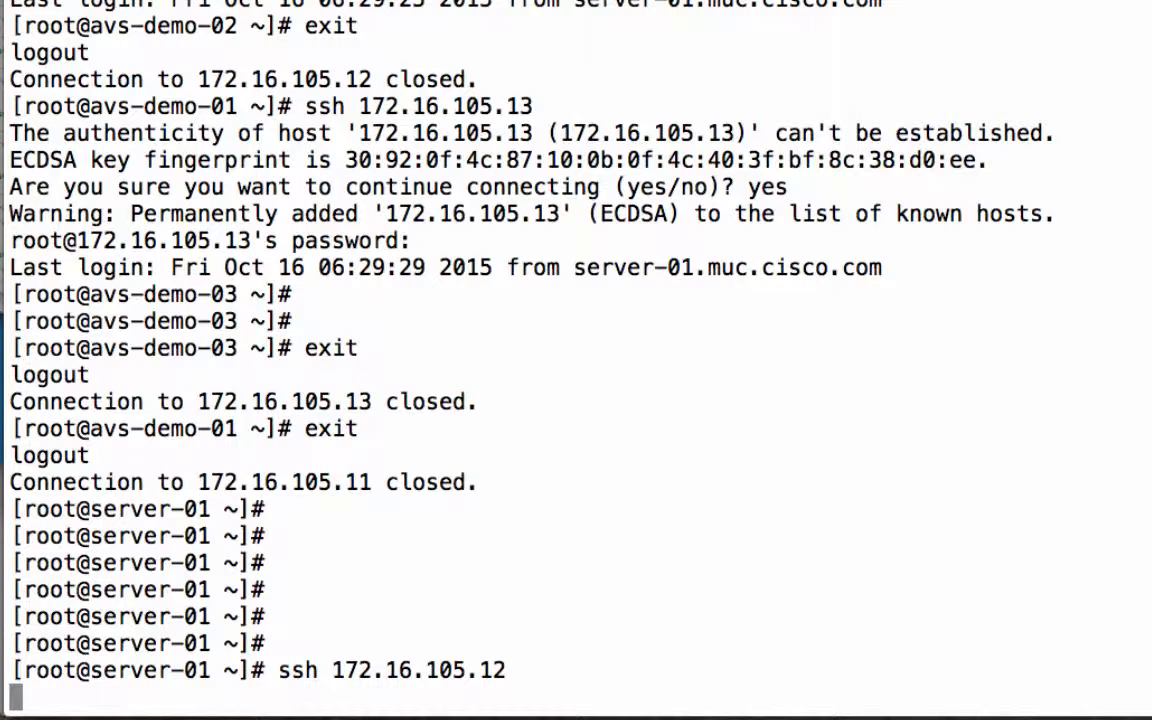
key(ctrl+c)
Try to connect from server-01 to 172.16.105.13 over SSH, and abort the attempt
key(Up)
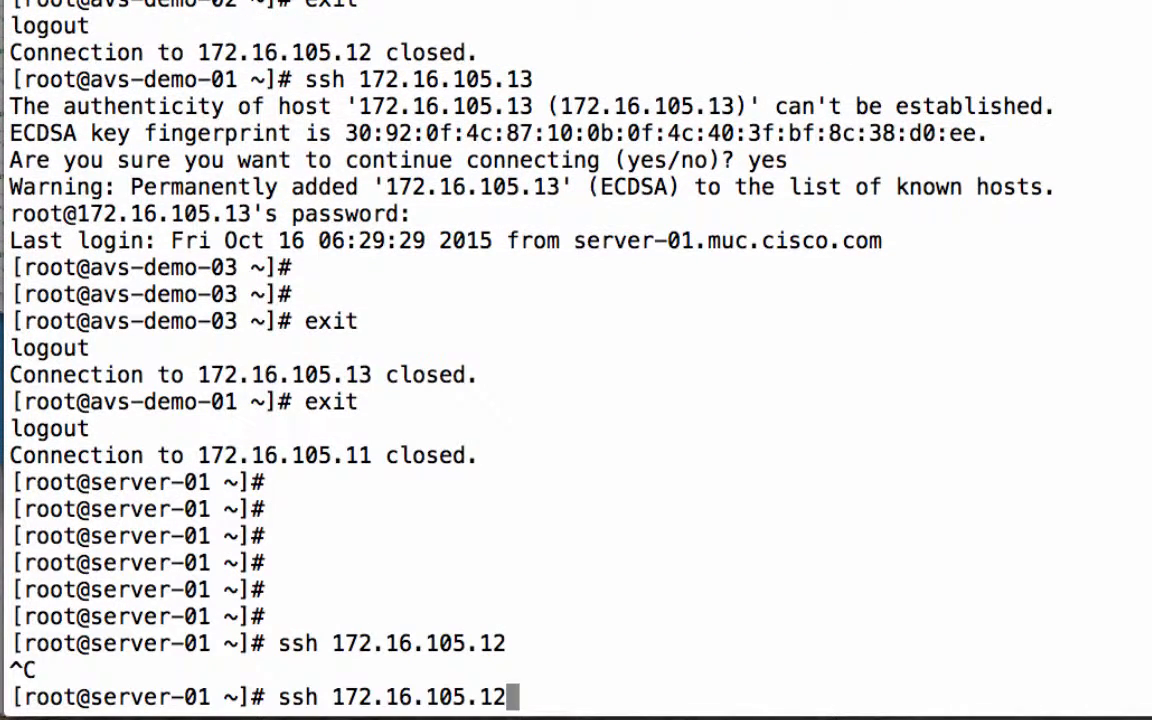
key(BackSpace)
text(3)
key(Return)
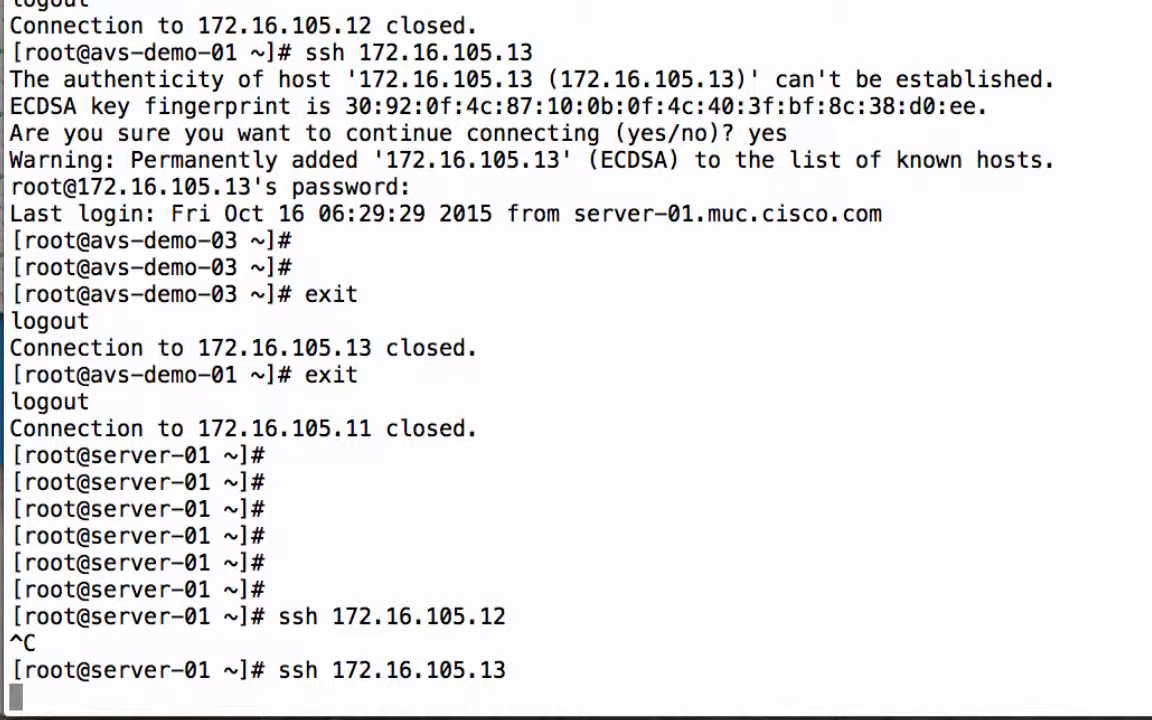
key(ctrl+c)
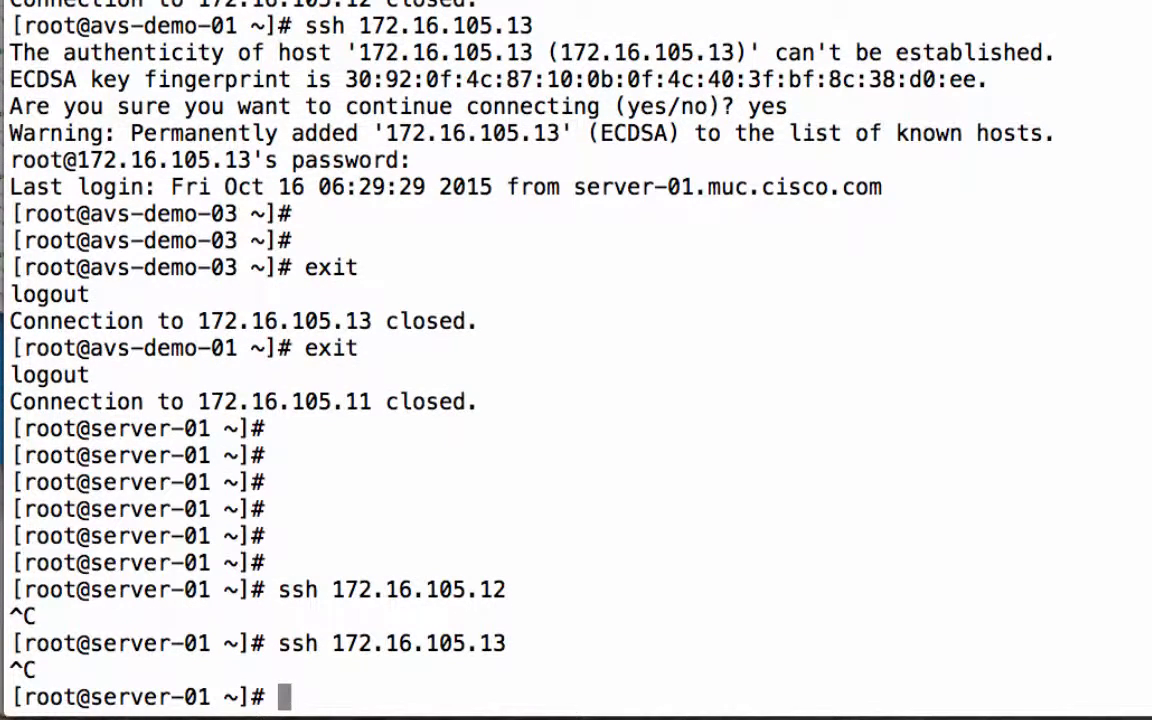
Connect from server-01 to 172.16.105.11 over SSH and enter the root account's password
key(Up)
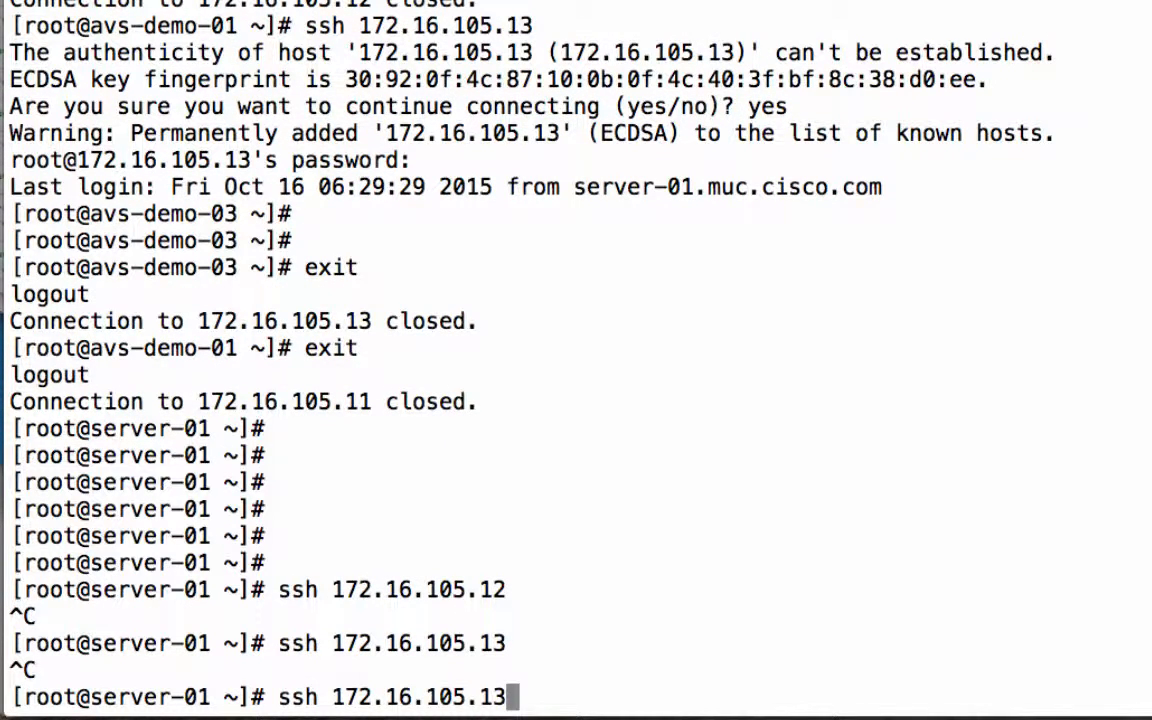
key(BackSpace)
text(1)
key(Return)
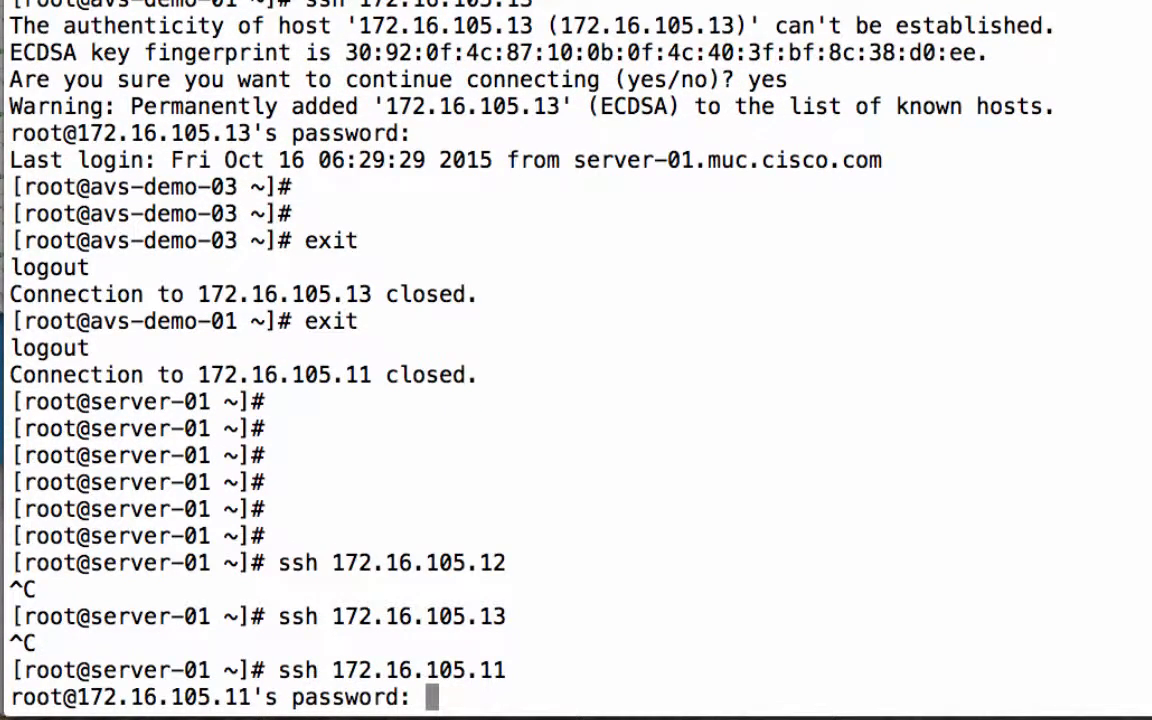
key(Return)
key(Return)
key(Return)
key(Return)
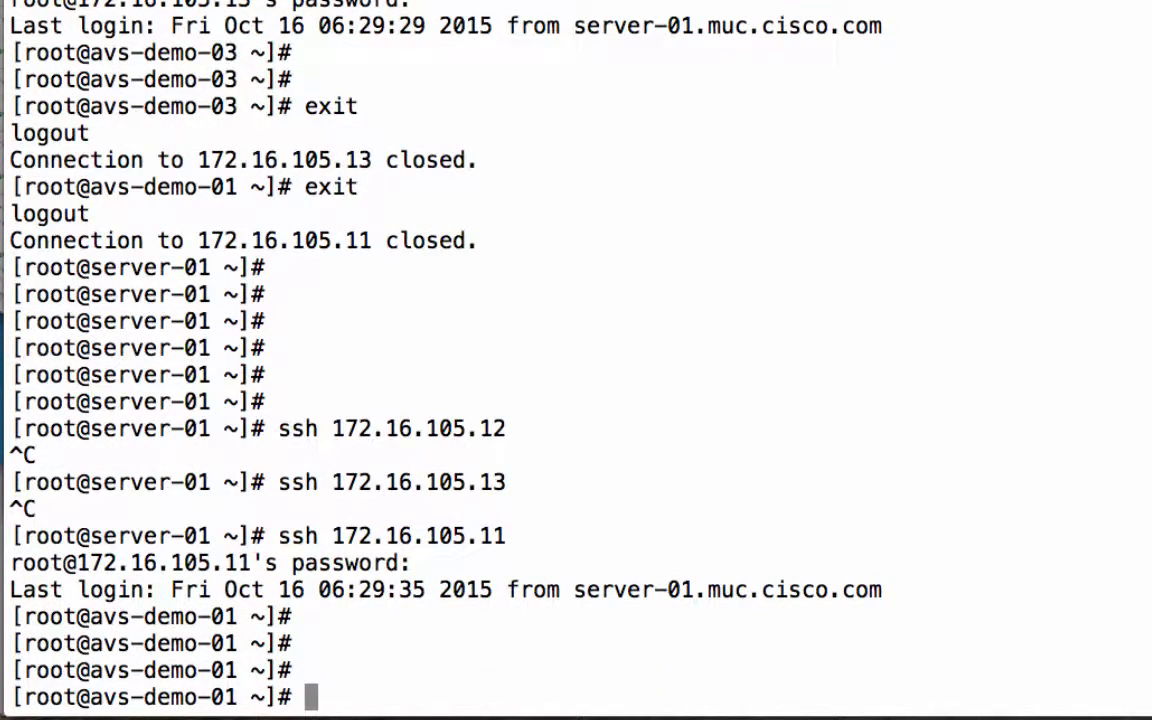
text(ping)
key(BackSpace)
key(BackSpace)
key(BackSpace)
key(BackSpace)
key(BackSpace)
text(ssh)
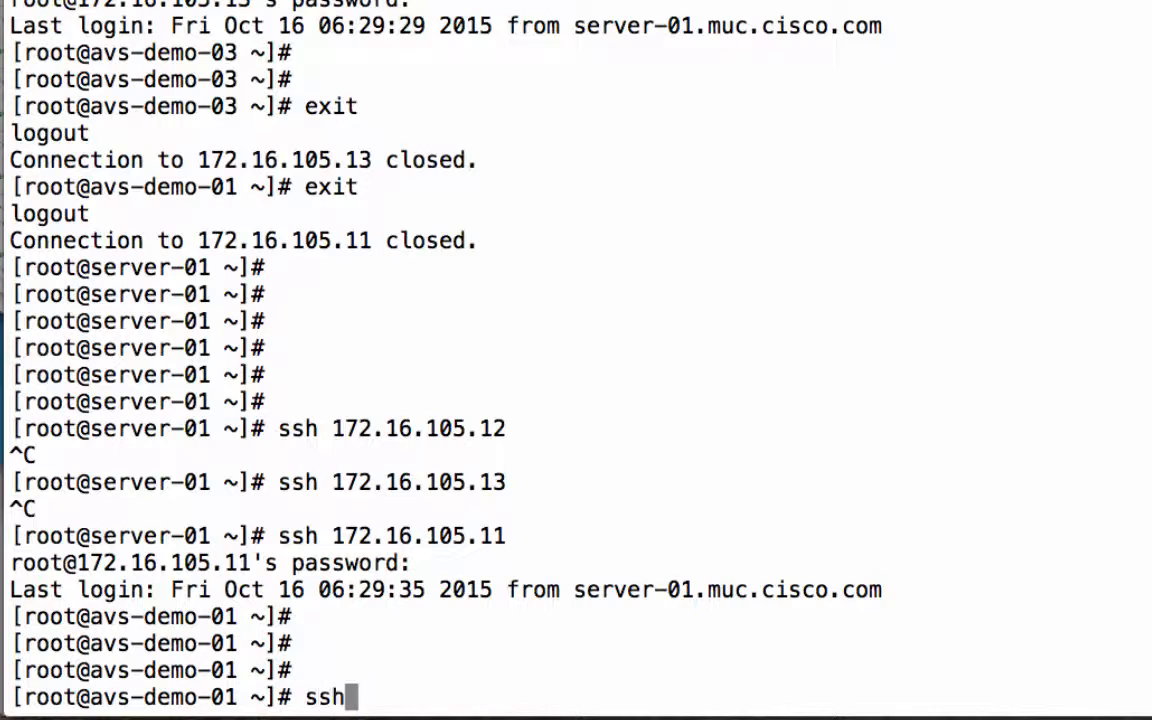
text( 172.1)
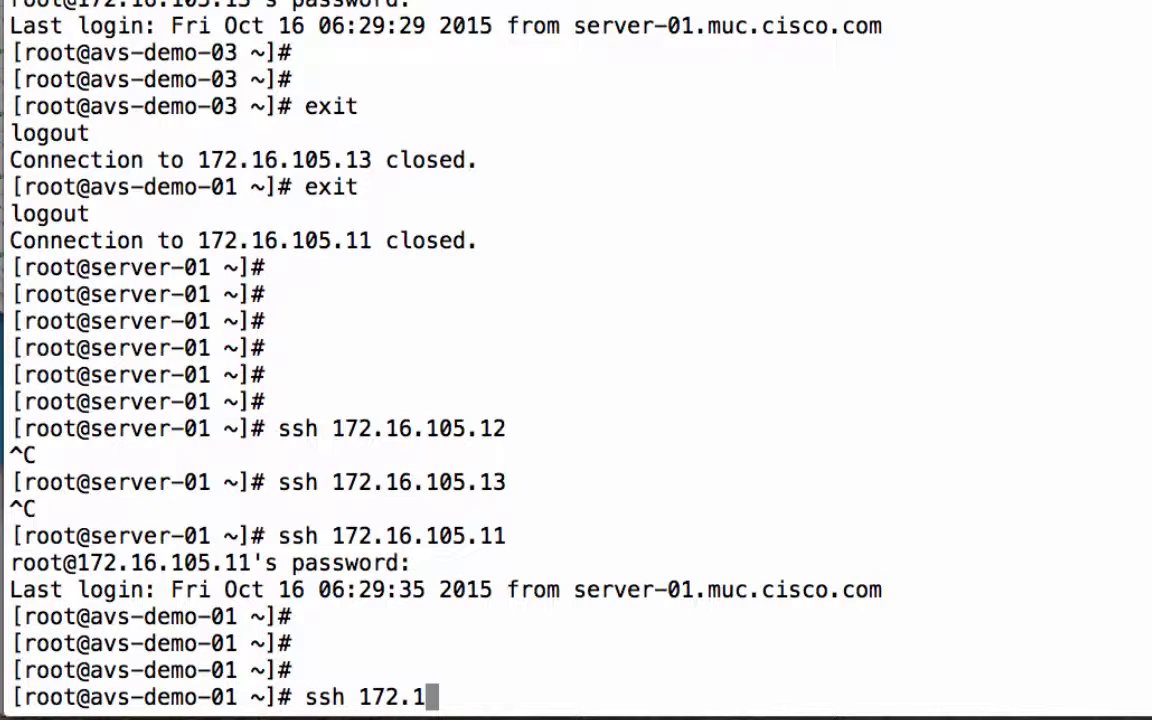
key(BackSpace)
key(BackSpace)
key(BackSpace)
key(BackSpace)
key(BackSpace)
key(BackSpace)
key(BackSpace)
key(BackSpace)
key(BackSpace)
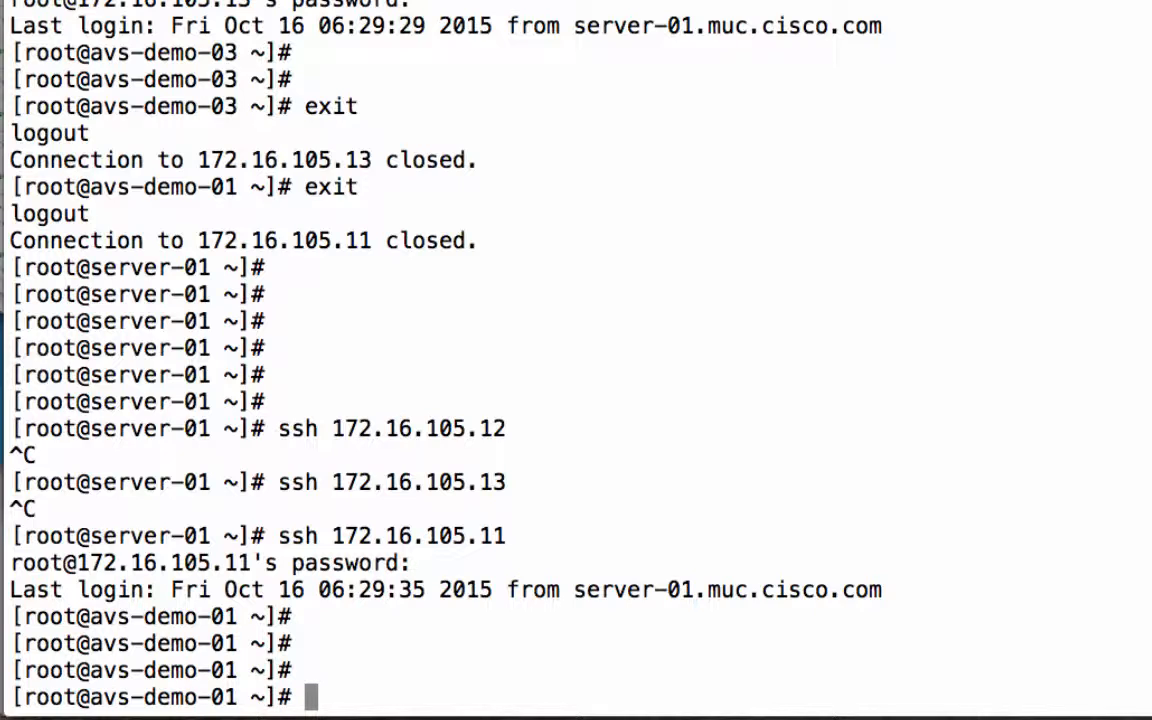
text(ssh 172.1)
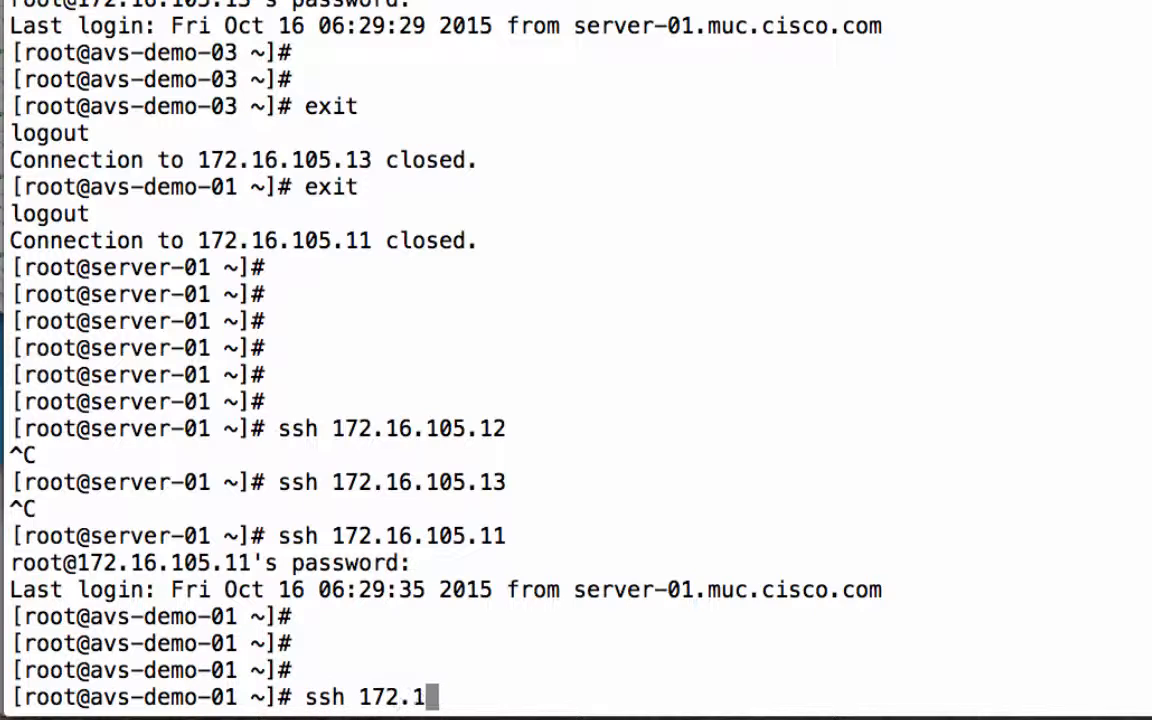
key(BackSpace)
key(BackSpace)
key(BackSpace)
key(BackSpace)
key(BackSpace)
key(BackSpace)
key(BackSpace)
key(BackSpace)
key(BackSpace)
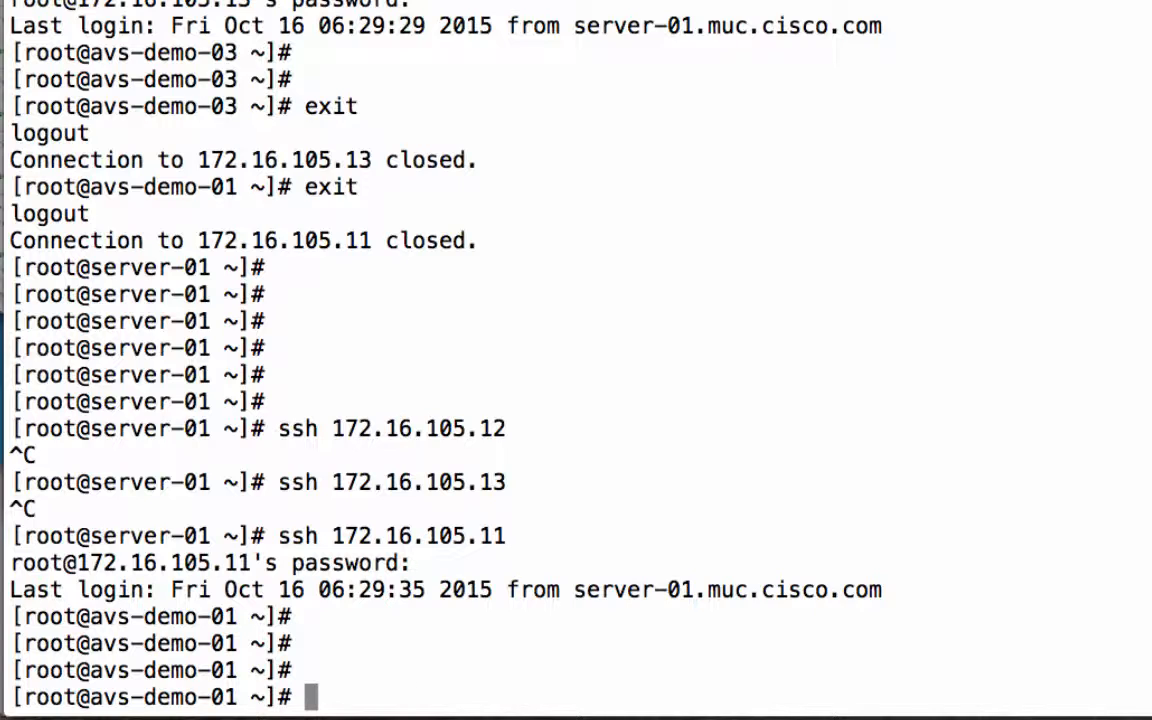
Try to connect from avs-demo-01 to 172.16.105.12 over SSH, and abort the attempt
text(ssh 172.)
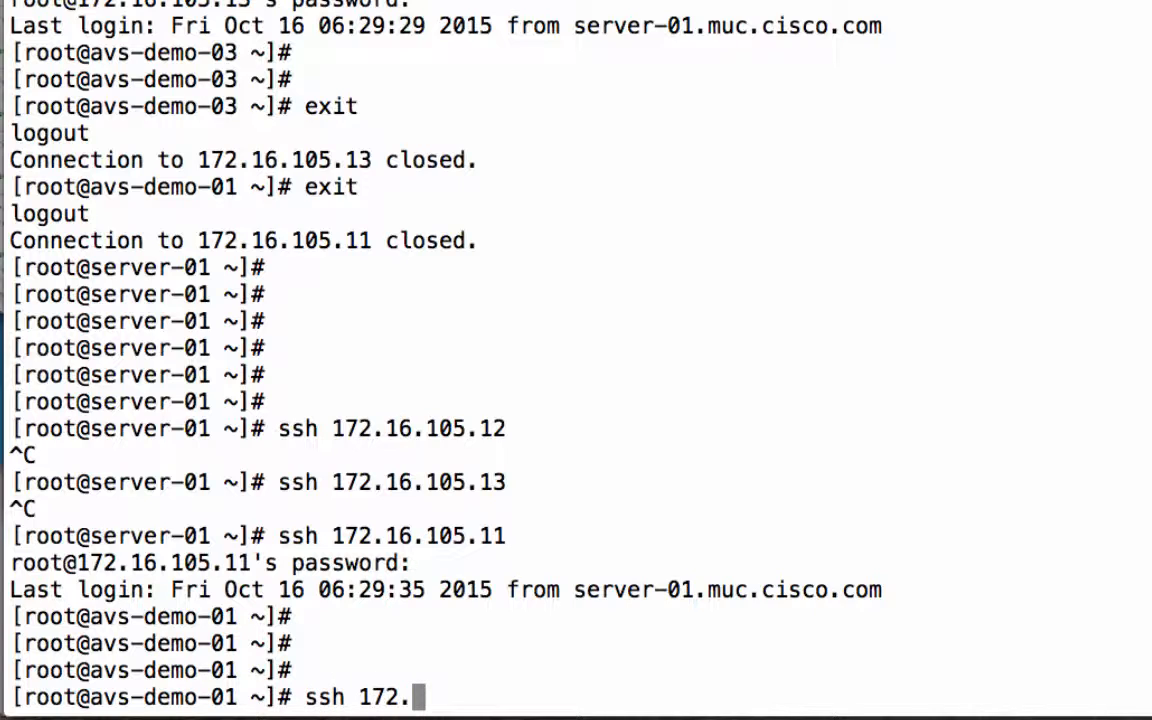
text(16.)
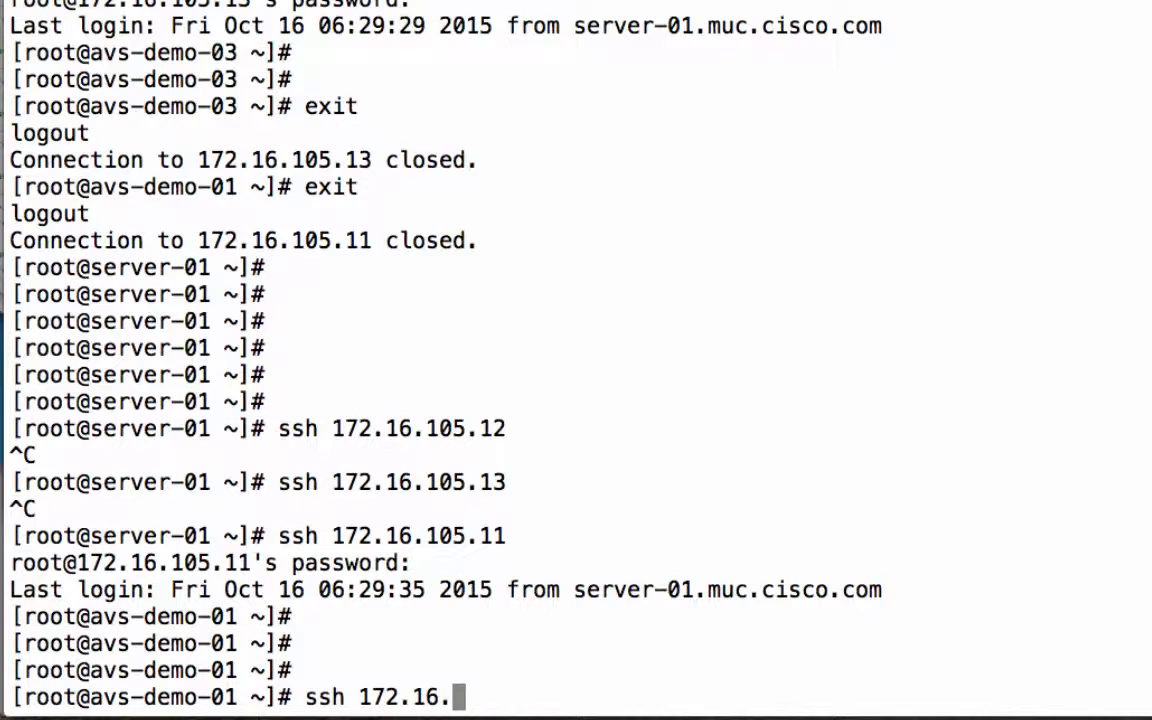
text(105.)
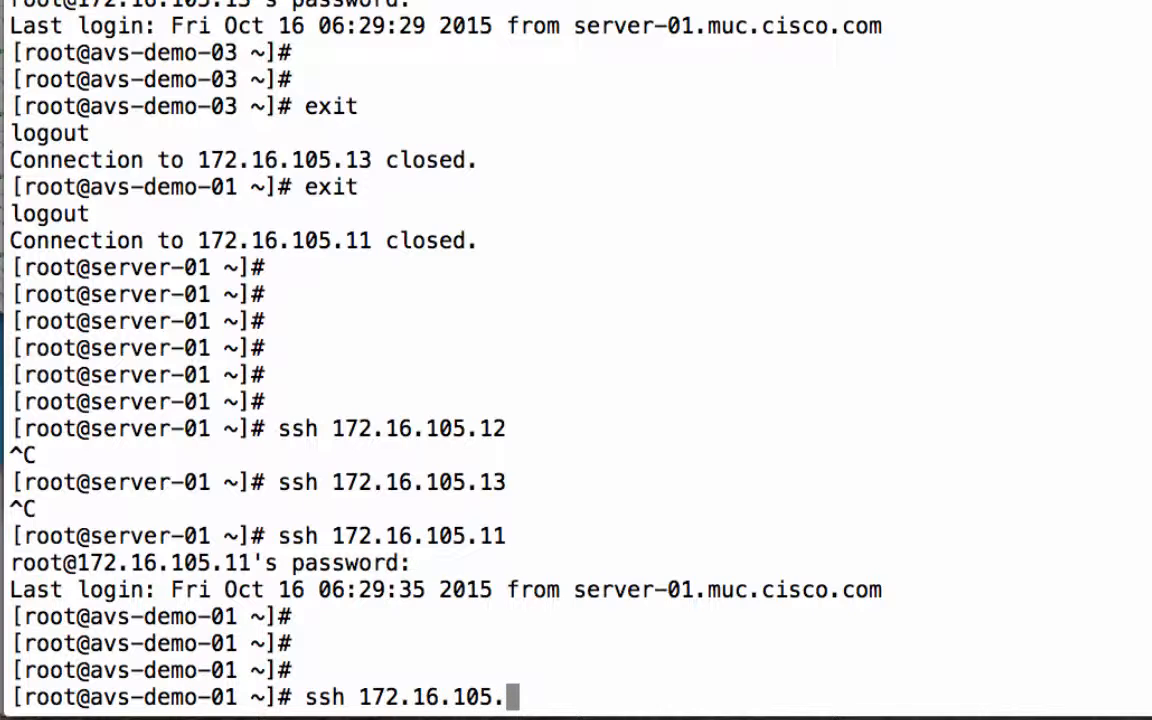
text(12)
key(Return)
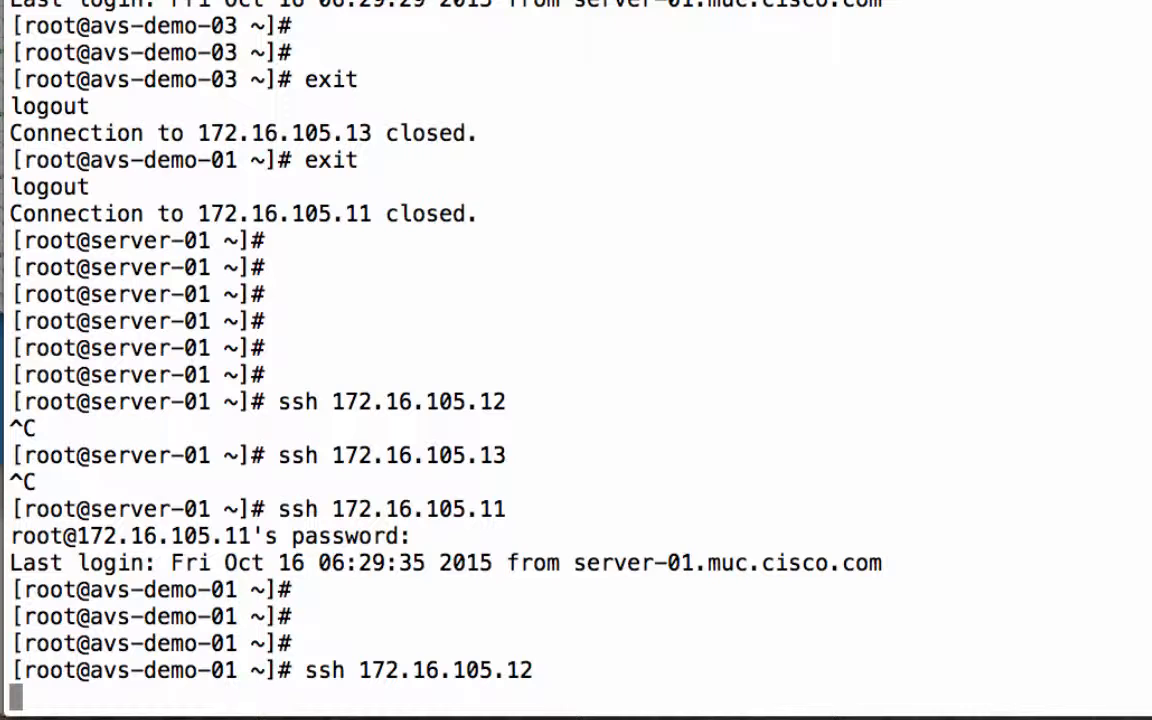
key(ctrl+c)
Try to connect from avs-demo-01 to 172.16.105.13 over SSH
key(Up)
key(BackSpace)
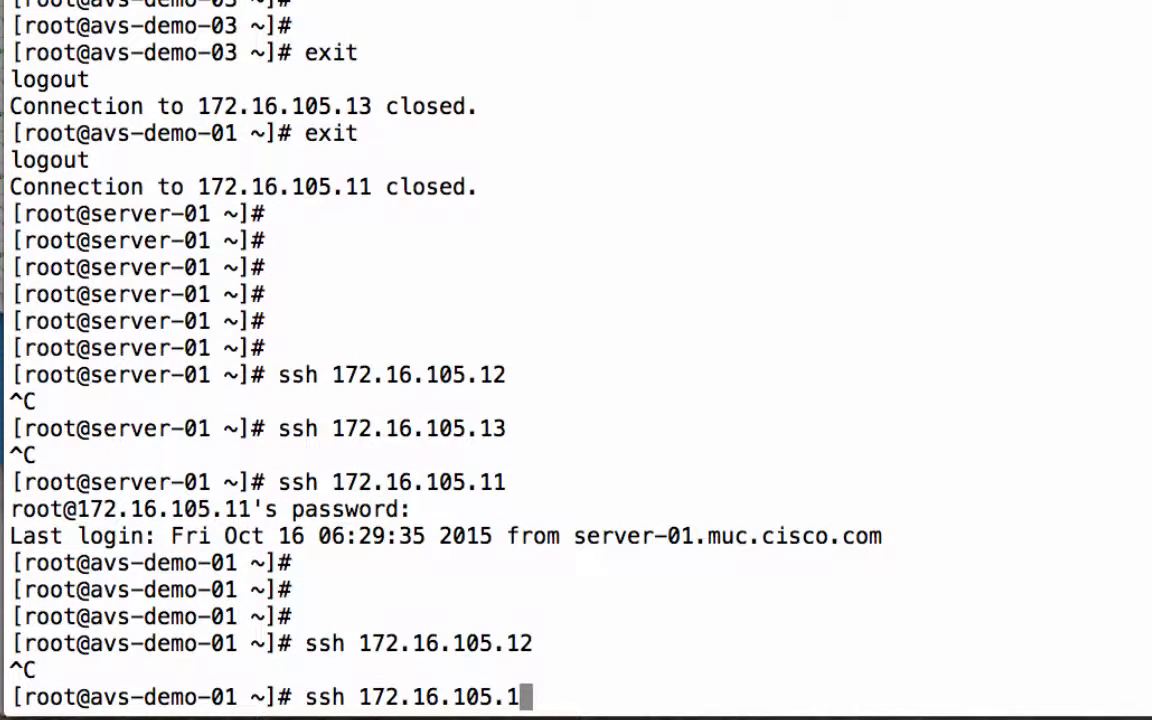
text(3)
key(Return)
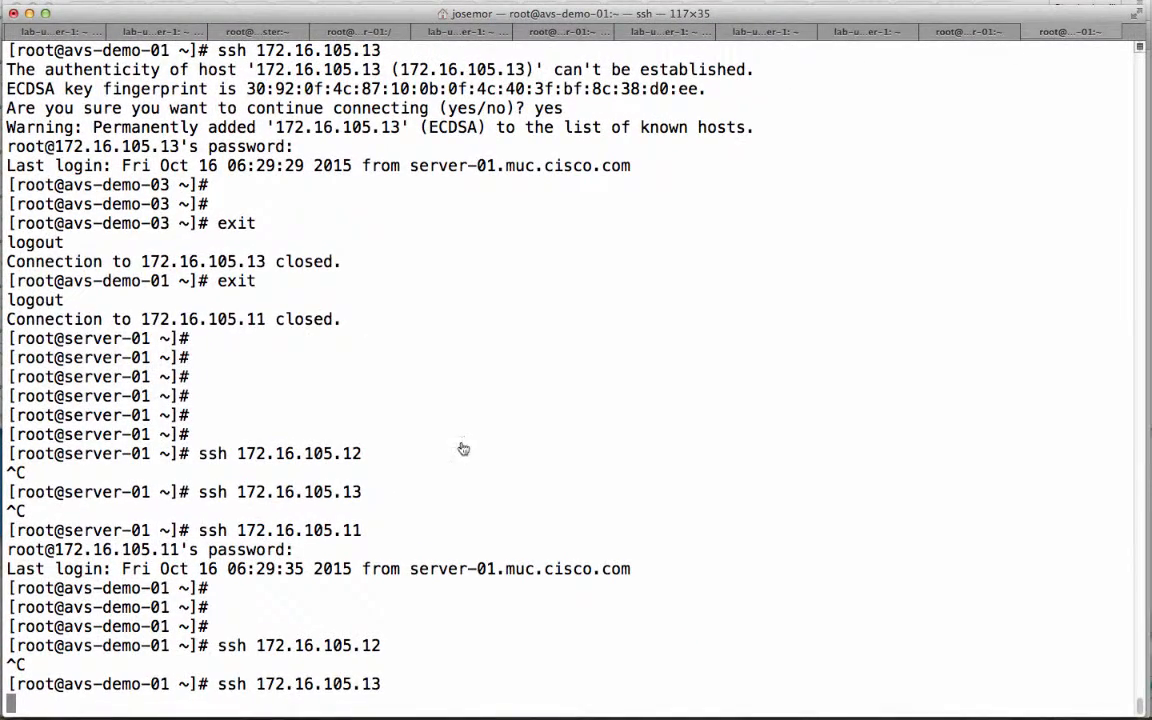
Switch to the APIC page in Chrome and display the Application EPGs diagram of the AVS application profile in tenant common
key(super+Tab)
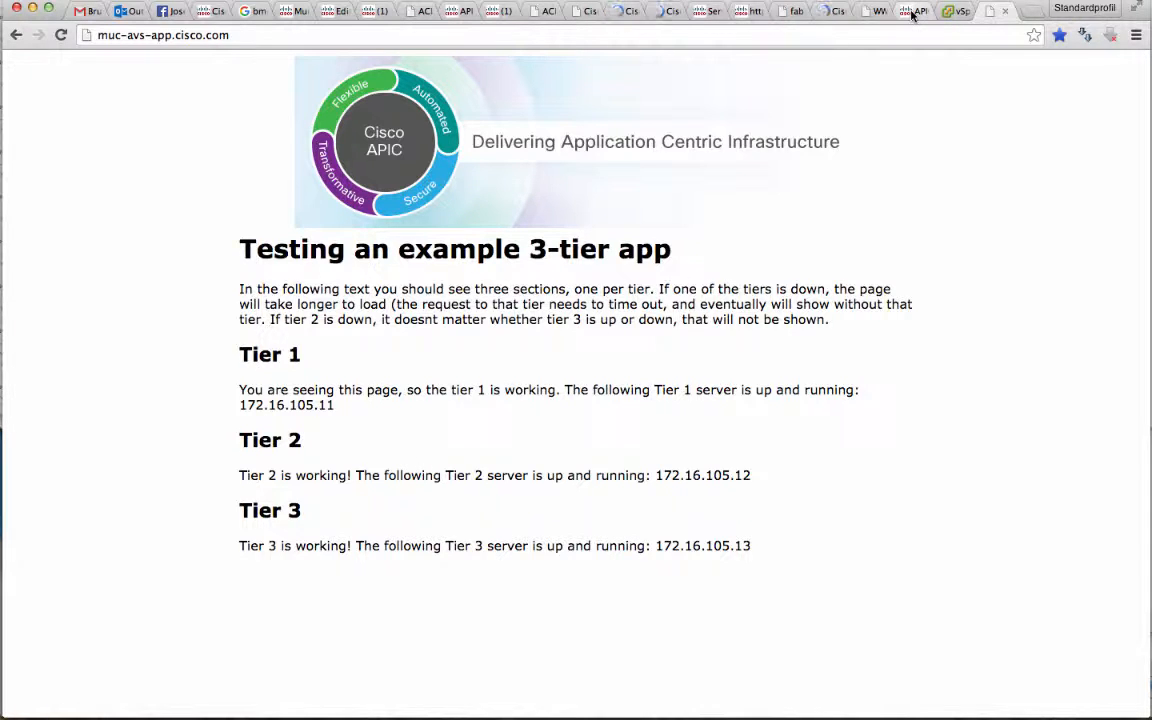
click(912, 12)
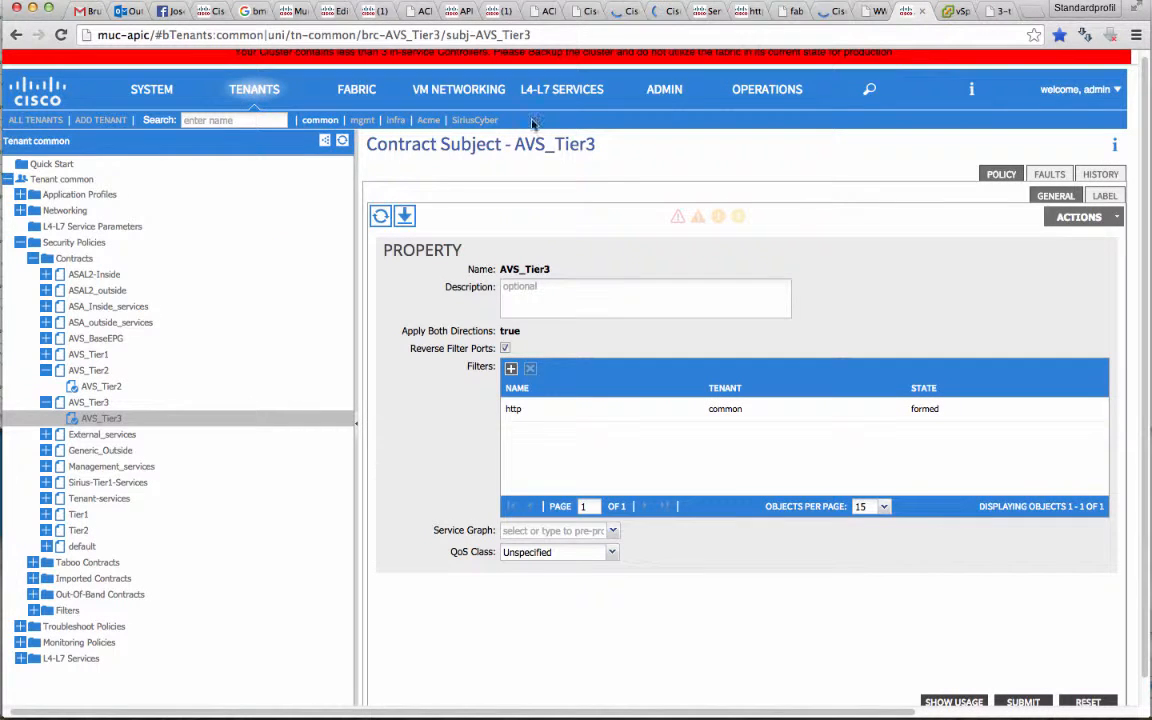
click(20, 243)
click(20, 196)
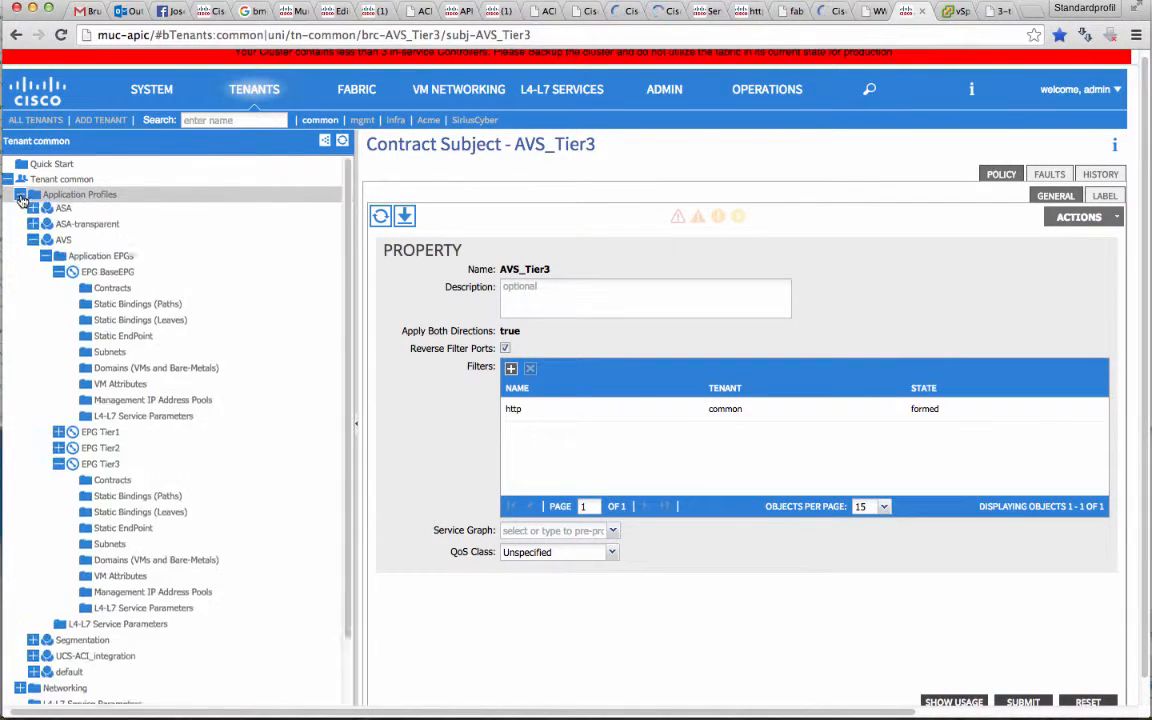
click(58, 274)
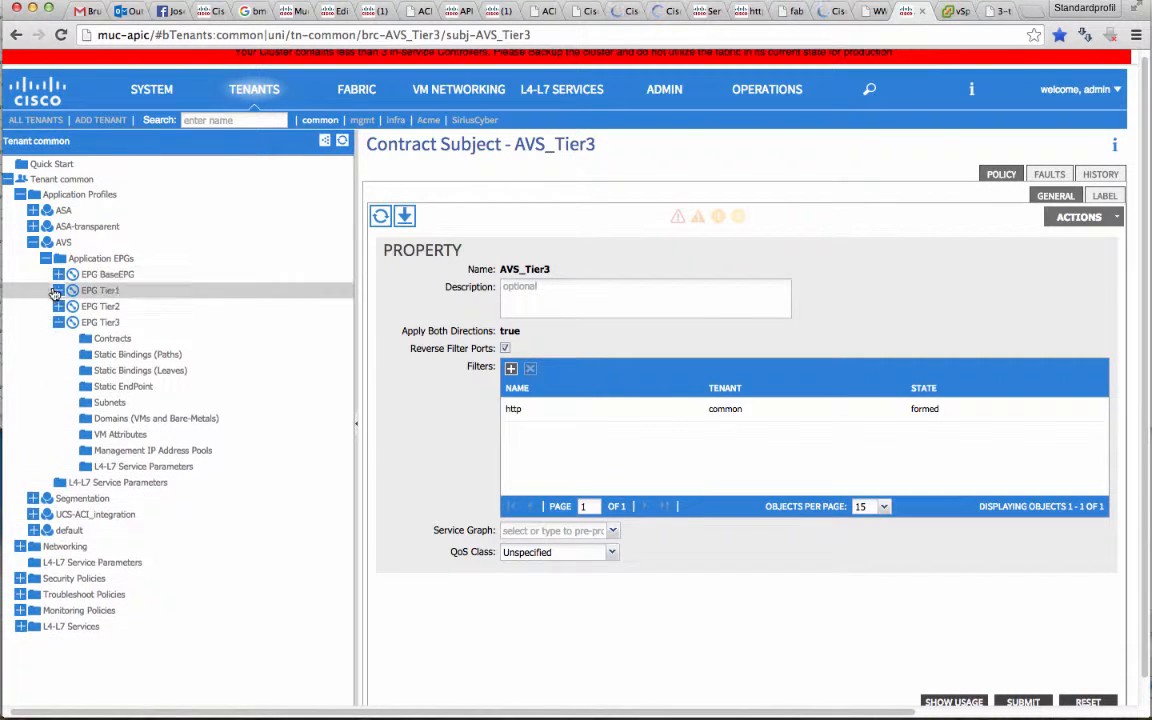
click(58, 322)
click(67, 243)
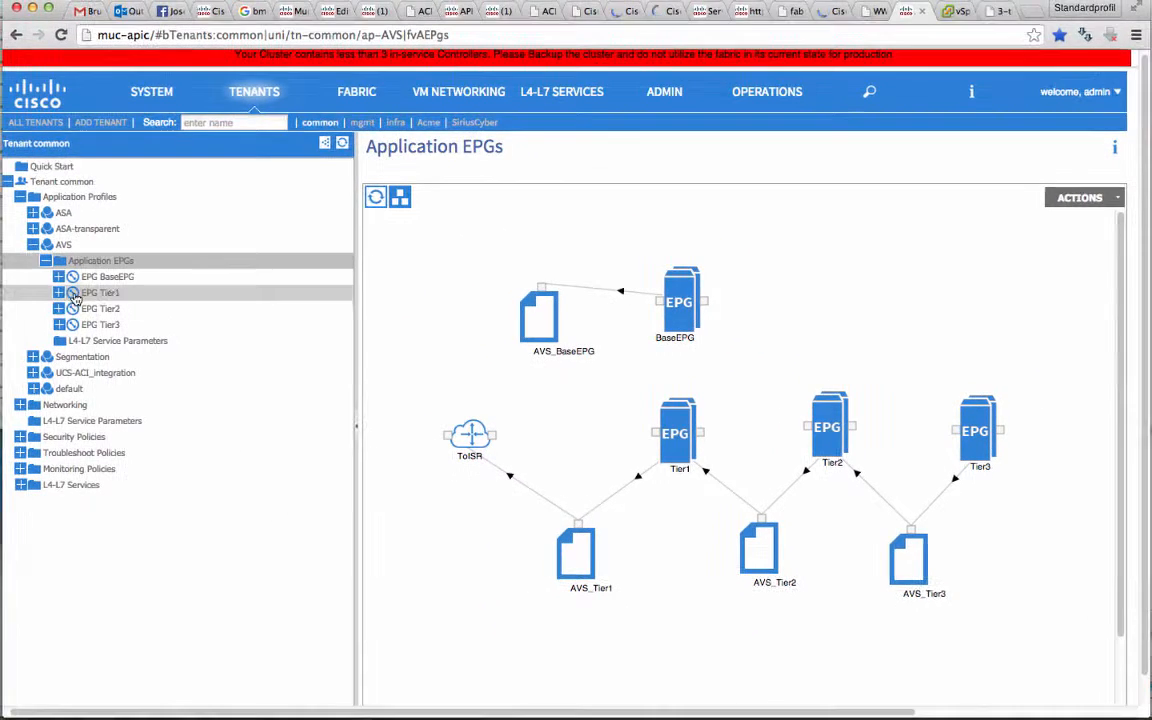
Examine the VM Attributes of EPG Tier1, EPG Tier2 and EPG Tier3 in the AVS profile
click(58, 293)
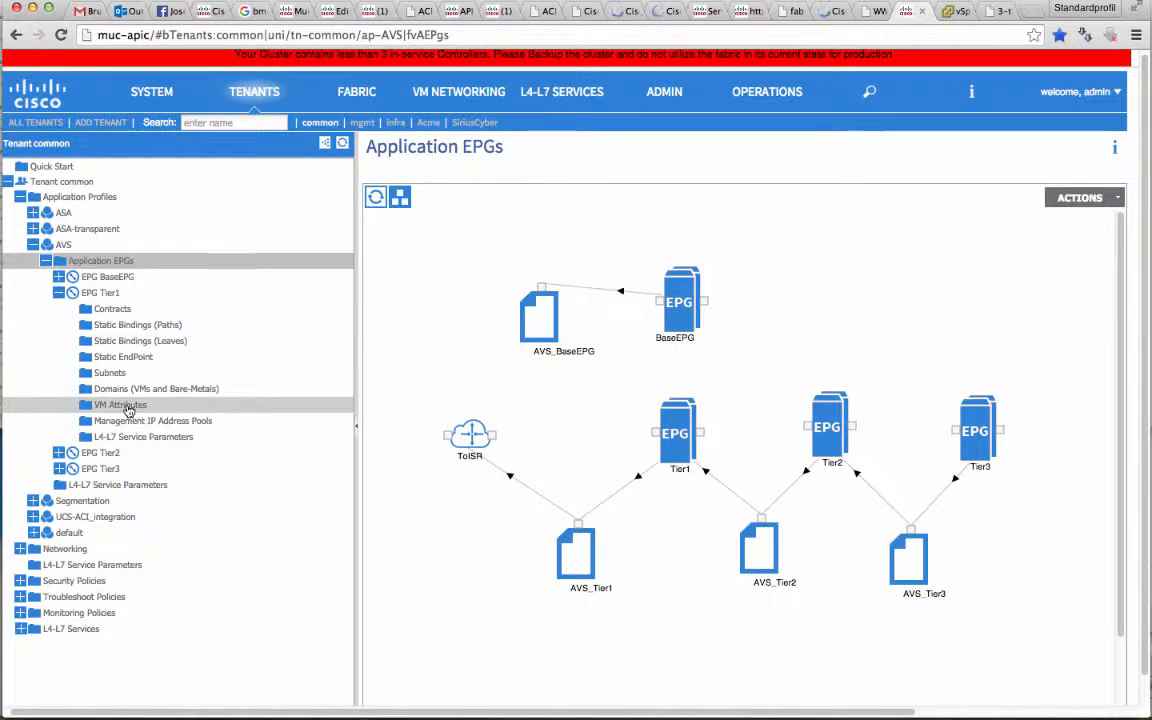
click(118, 404)
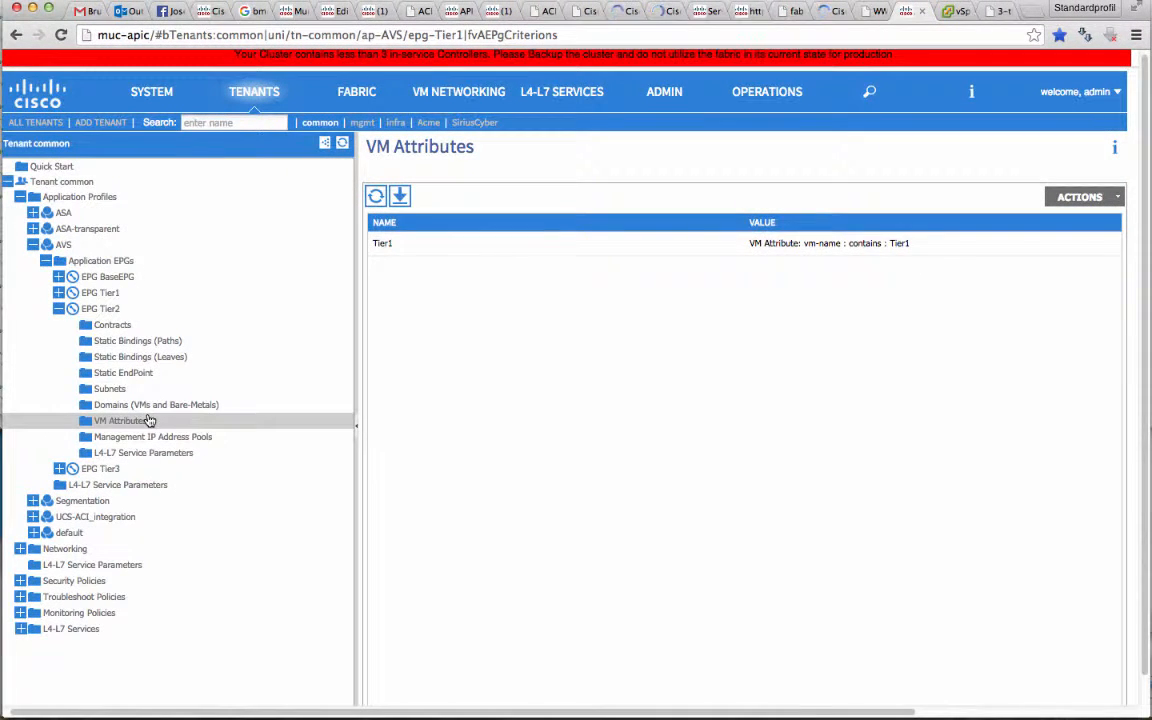
click(148, 420)
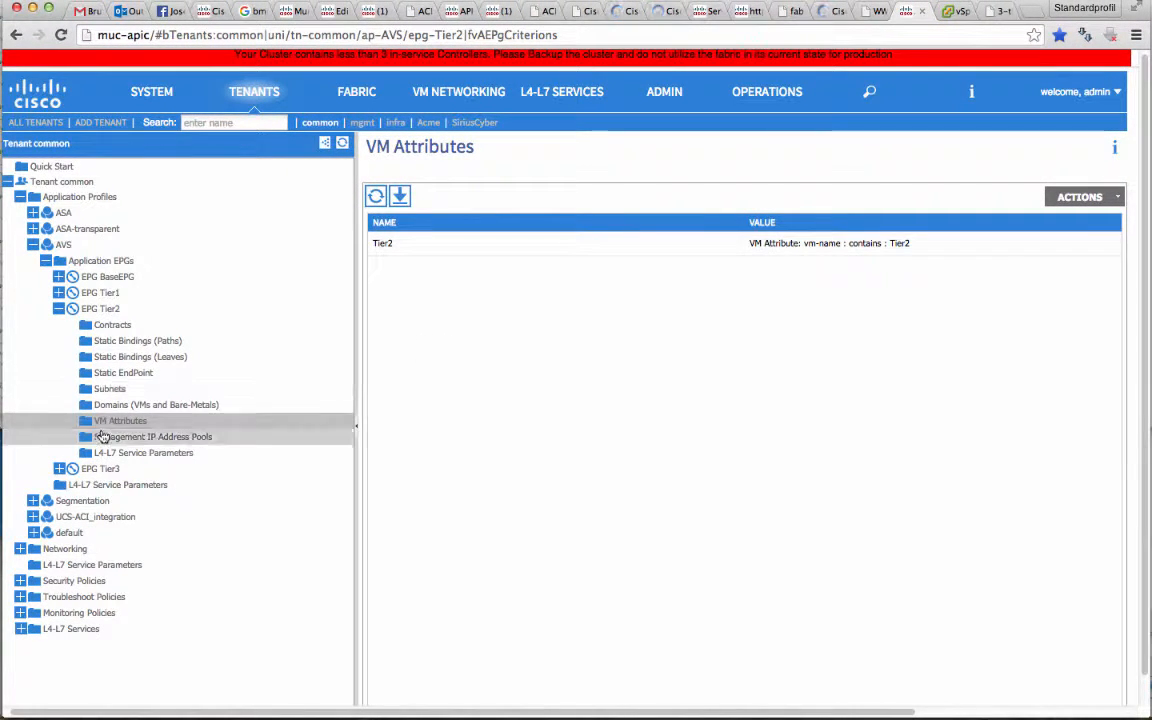
click(58, 308)
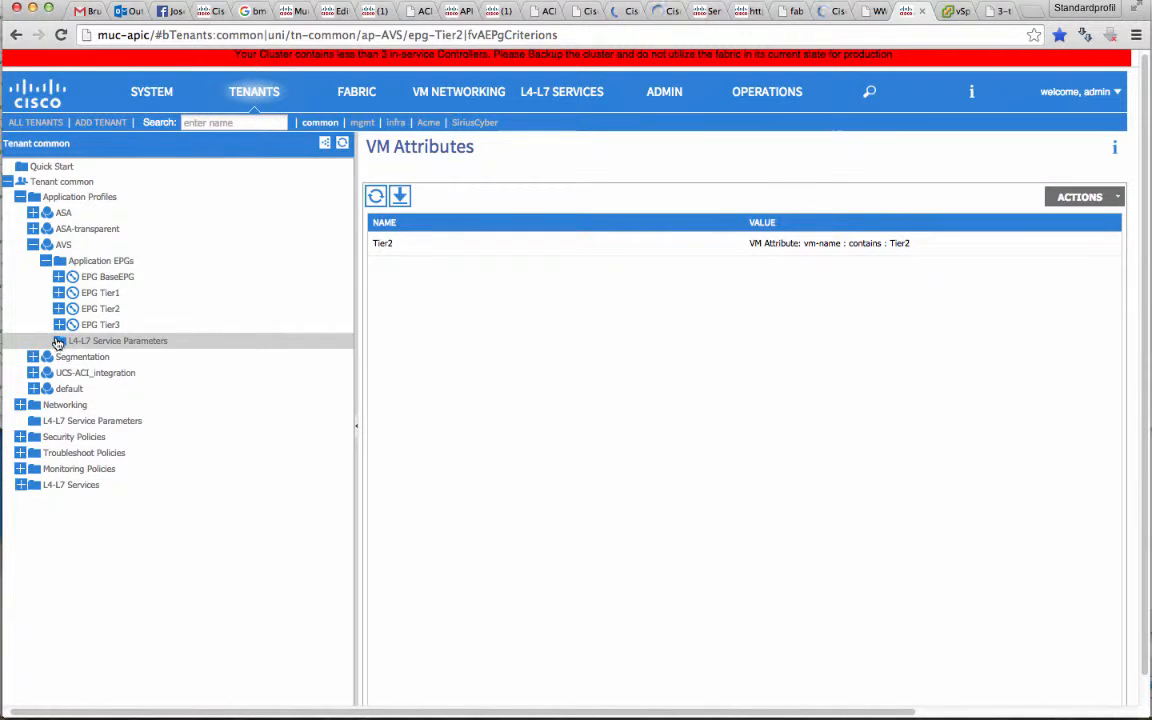
click(58, 342)
click(58, 324)
click(118, 437)
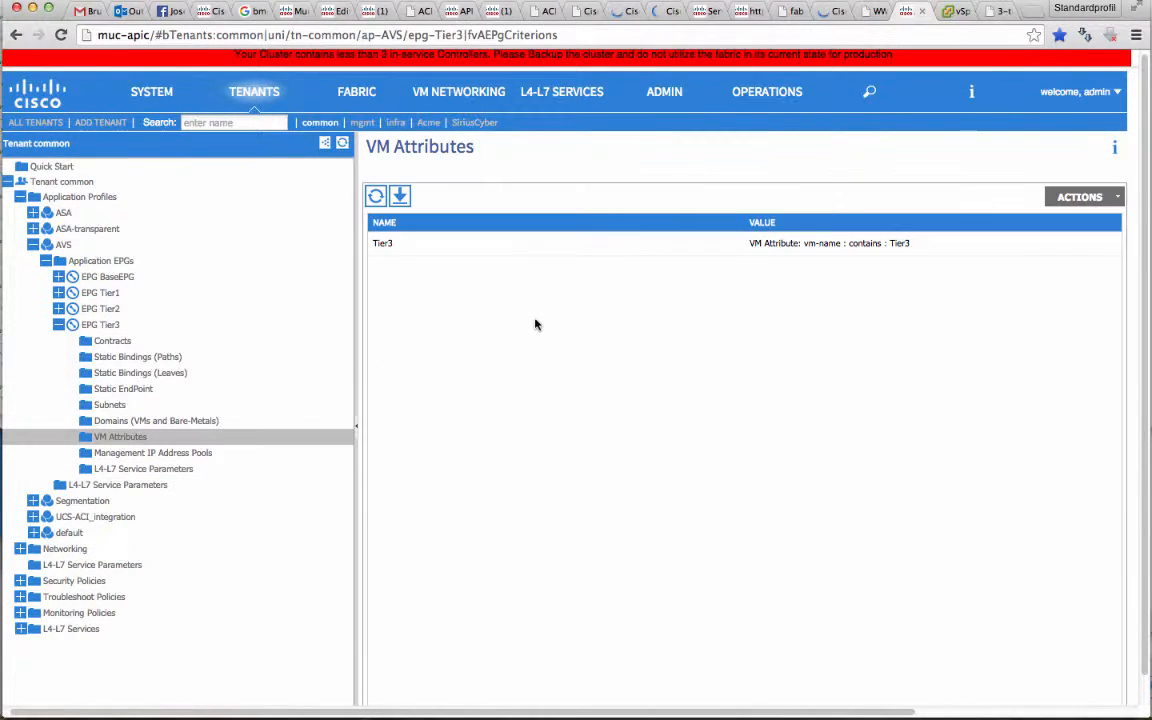
scroll(535, 324, right, 1)
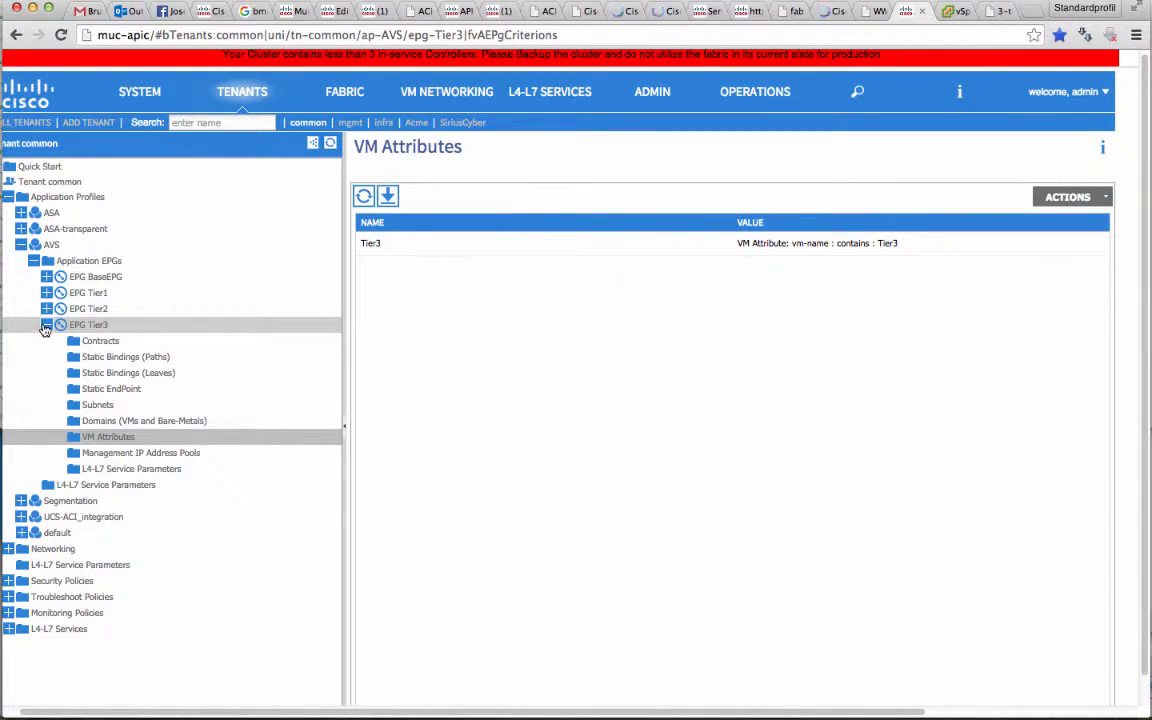
Check the client end-points of EPG Tier3 and EPG BaseEPG
click(46, 326)
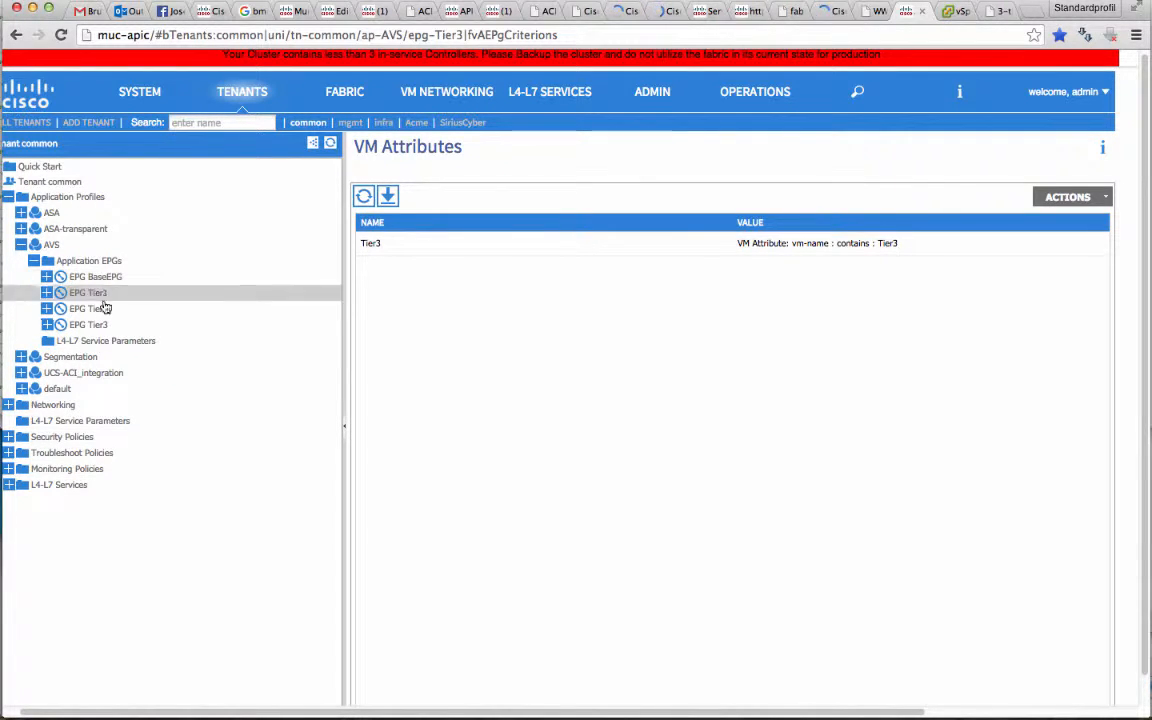
click(88, 325)
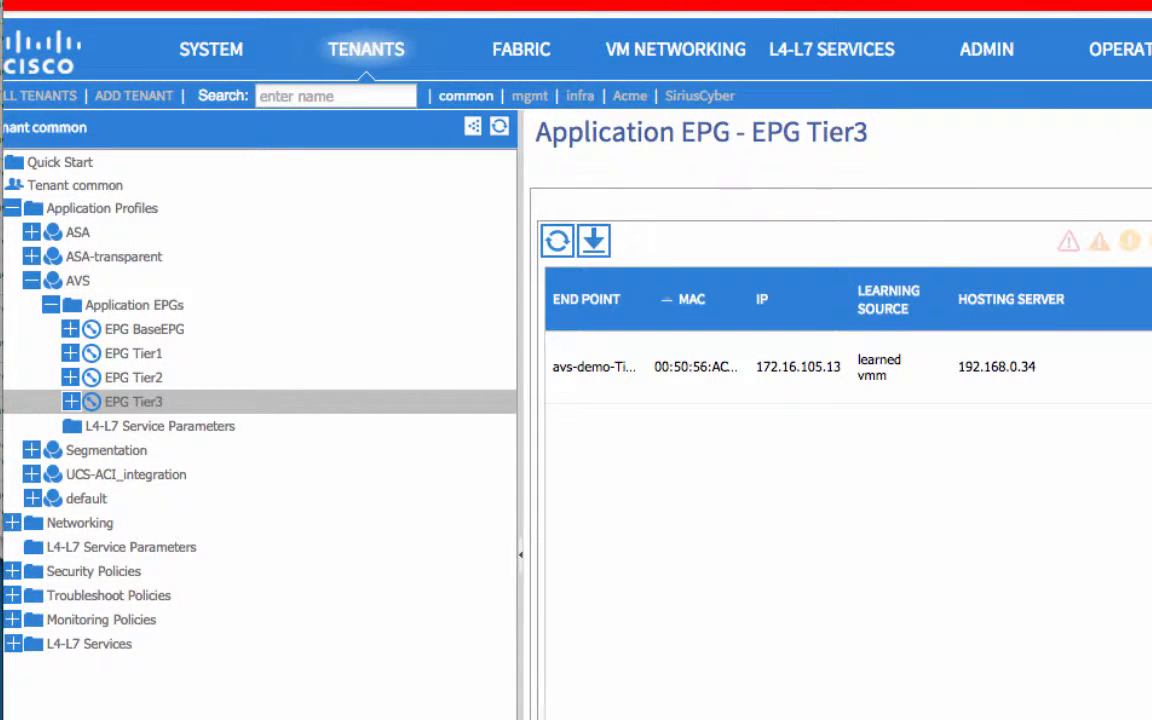
click(146, 330)
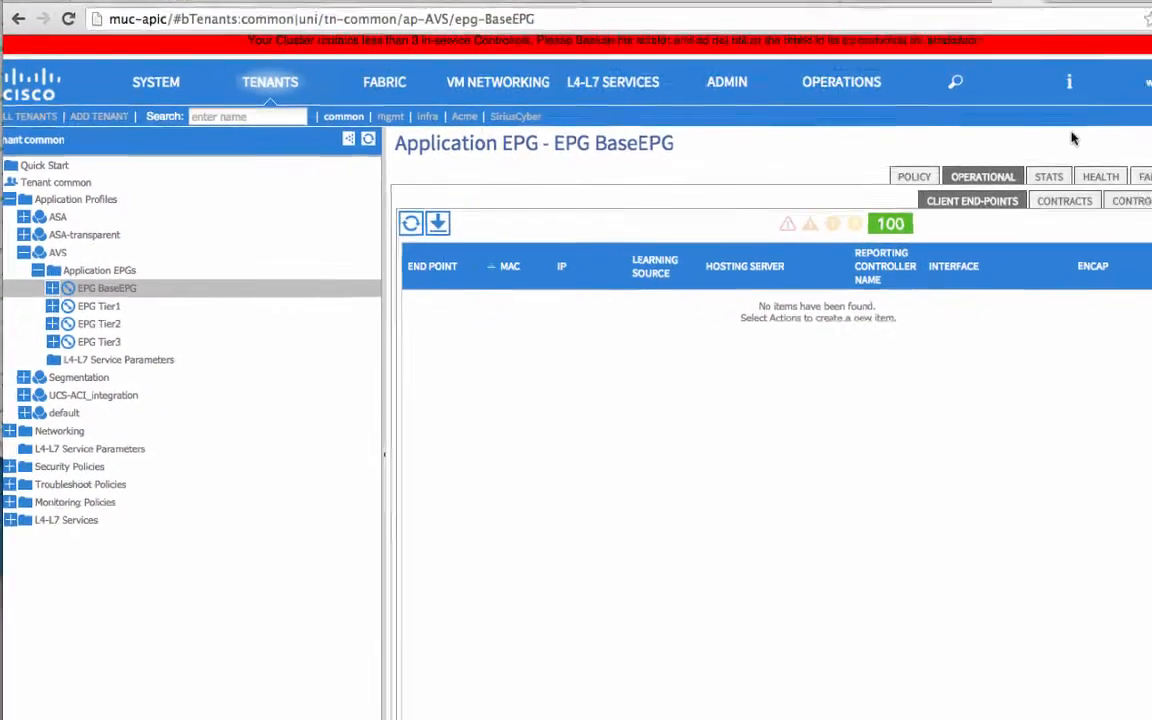
Switch to the vSphere Web Client and rename the avs-demo-Tier3-03 virtual machine as avs-demo-03
click(868, 11)
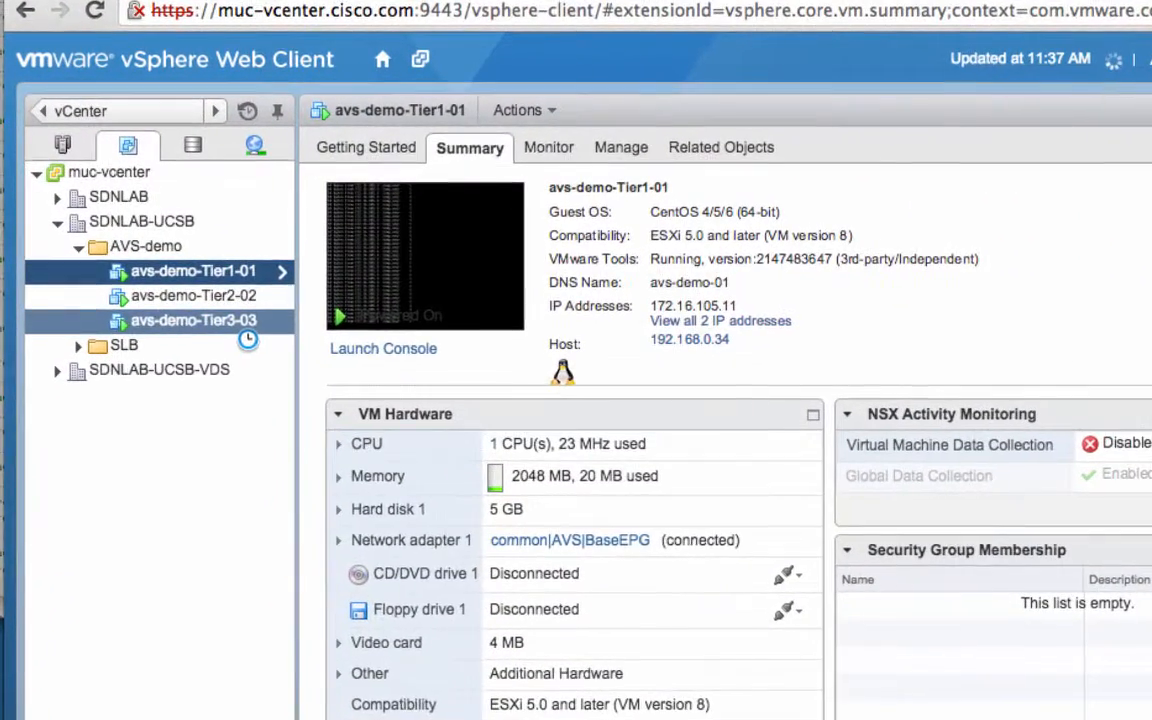
right_click(200, 289)
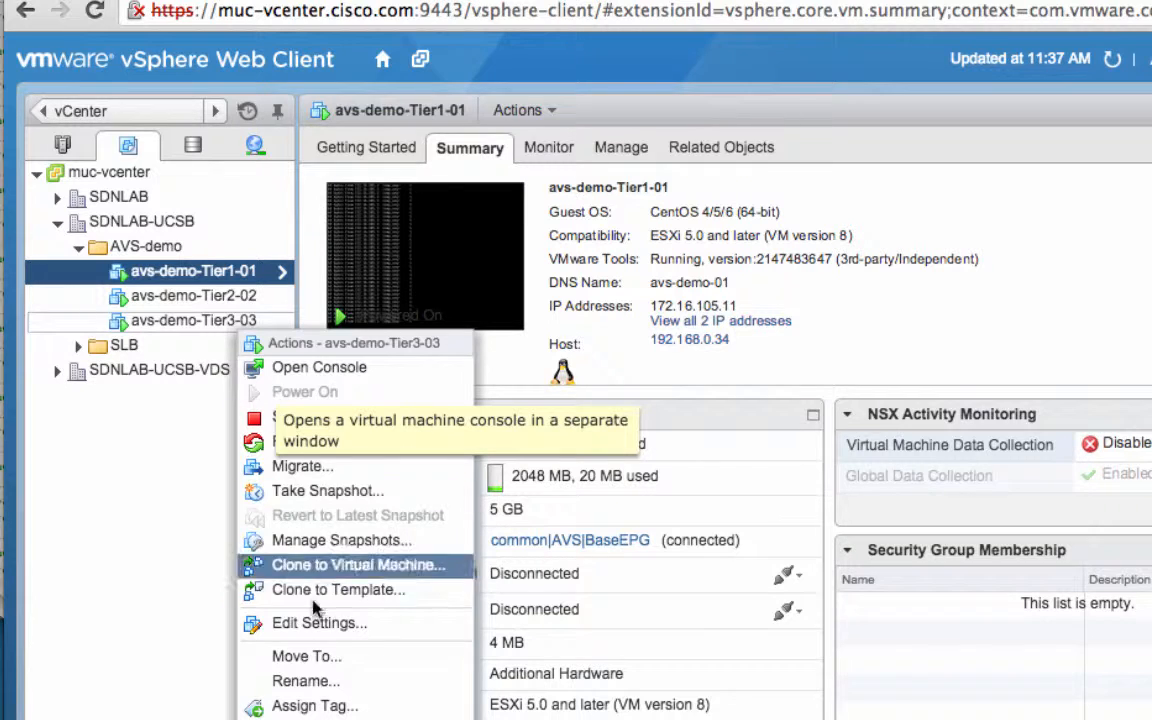
click(342, 681)
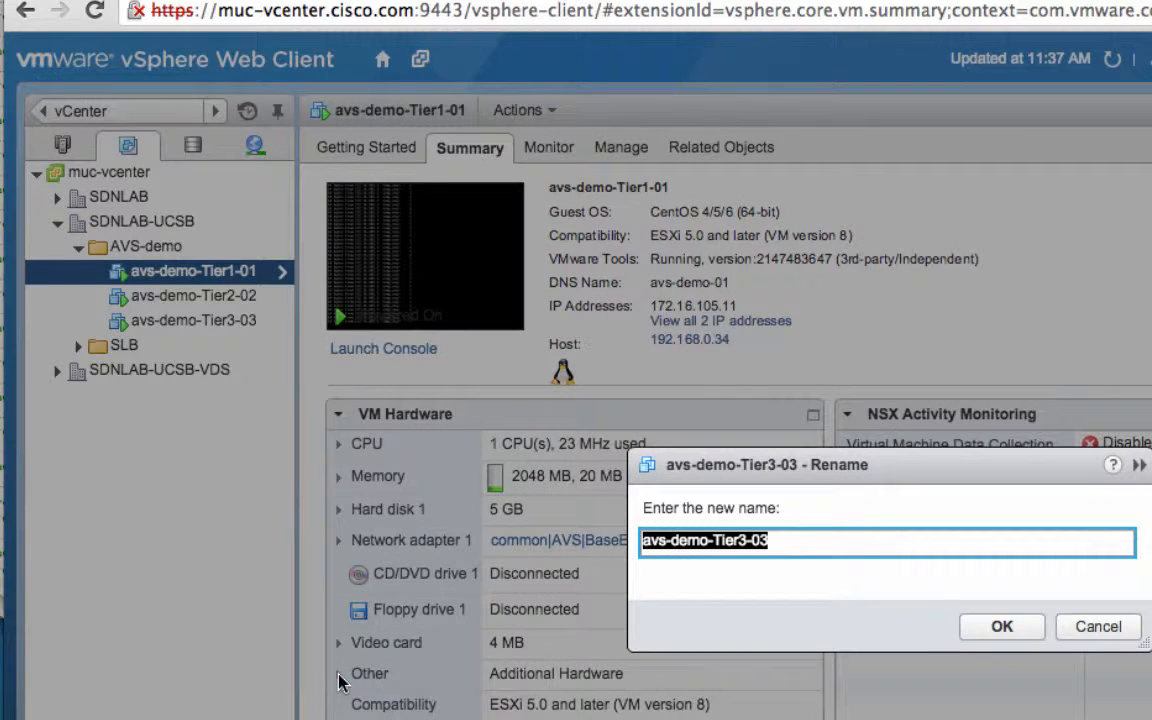
click(748, 540)
key(BackSpace)
key(BackSpace)
key(BackSpace)
key(BackSpace)
key(BackSpace)
key(BackSpace)
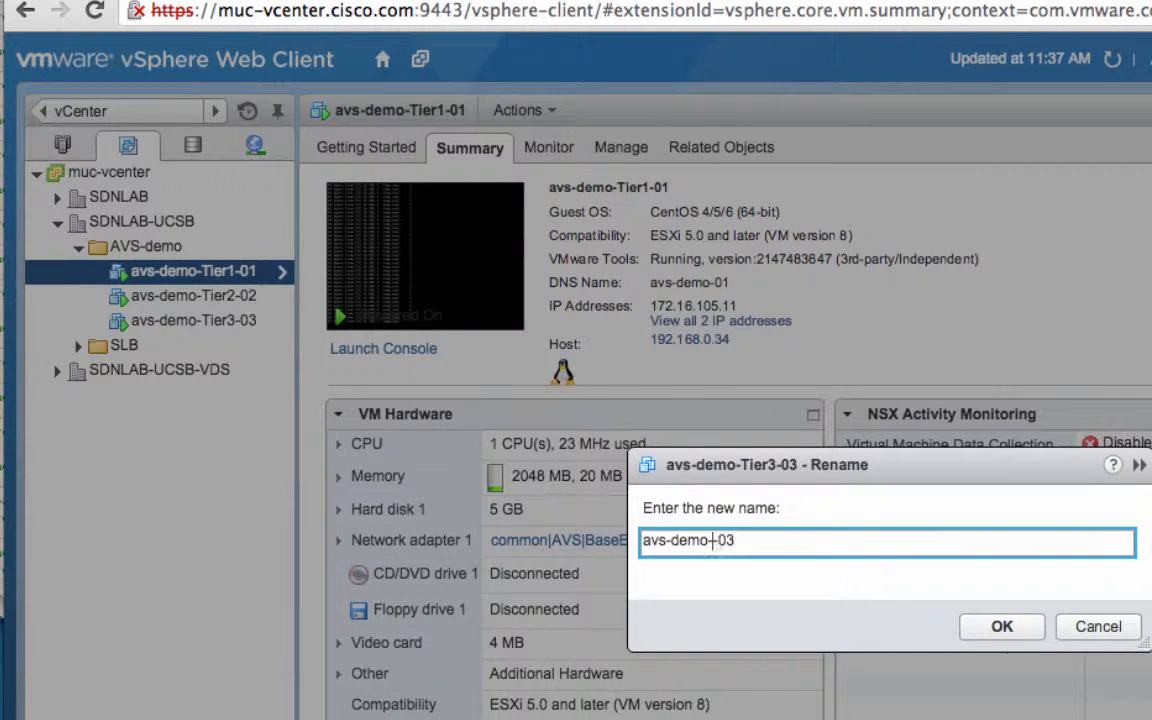
key(Return)
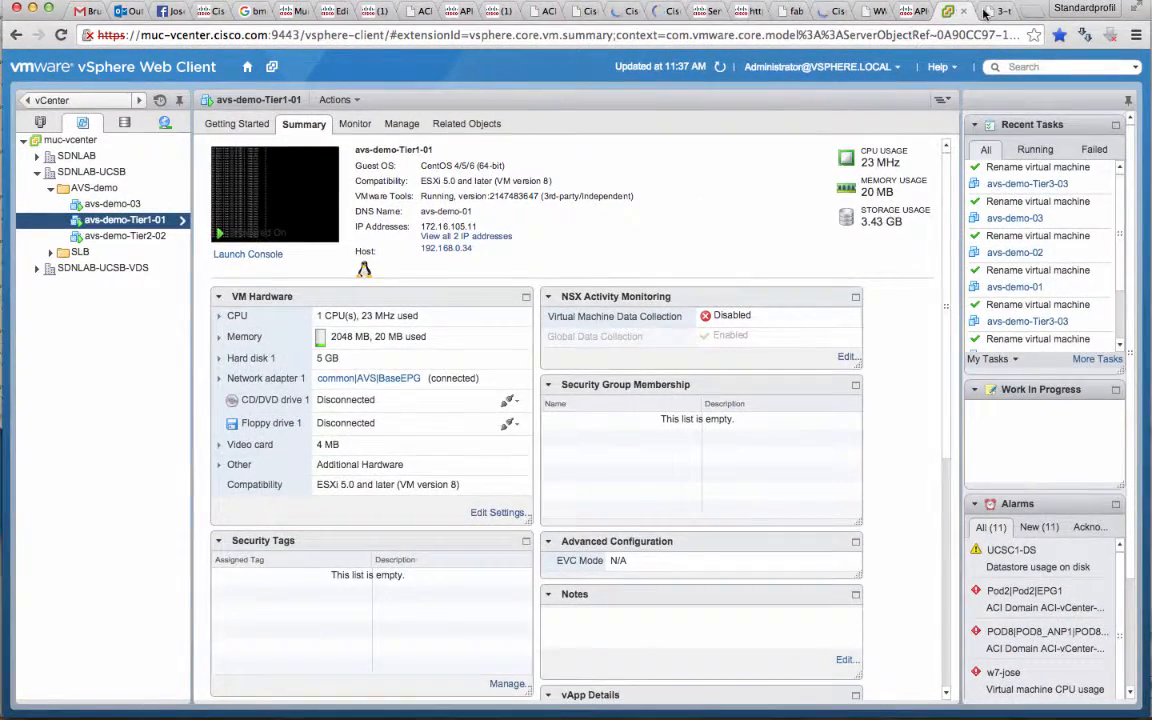
Reload the muc-avs-app.cisco.com page to test the tiers with the third virtual machine's tier name removed
click(988, 12)
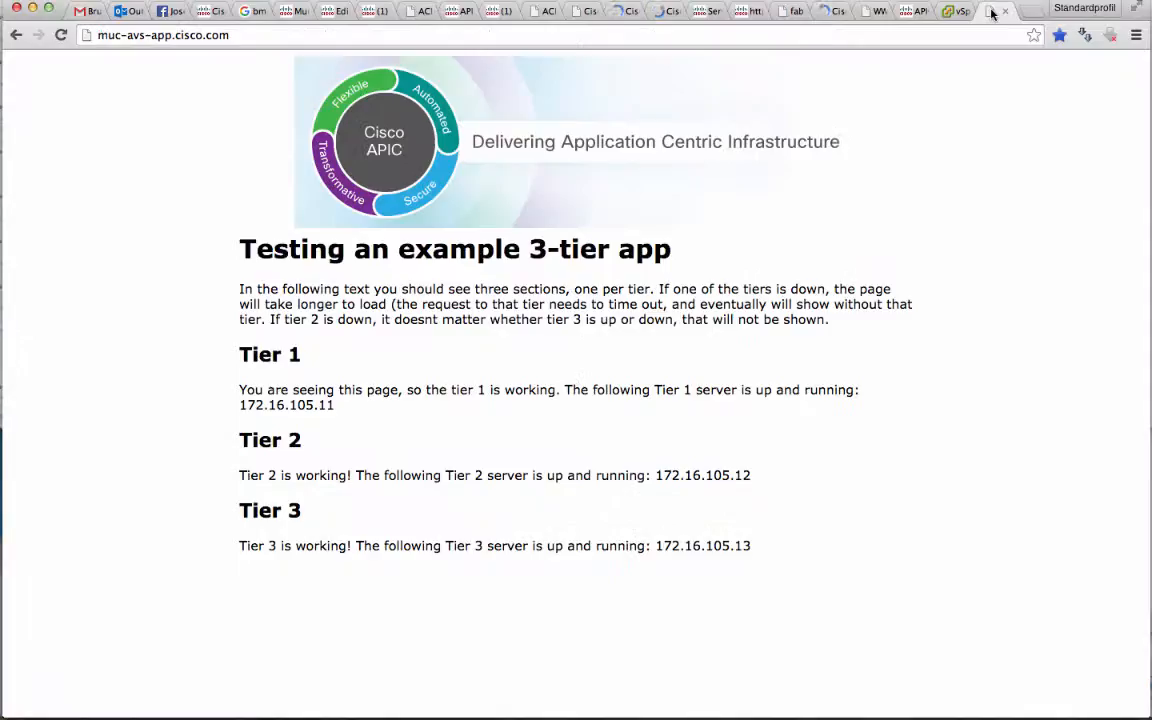
click(61, 36)
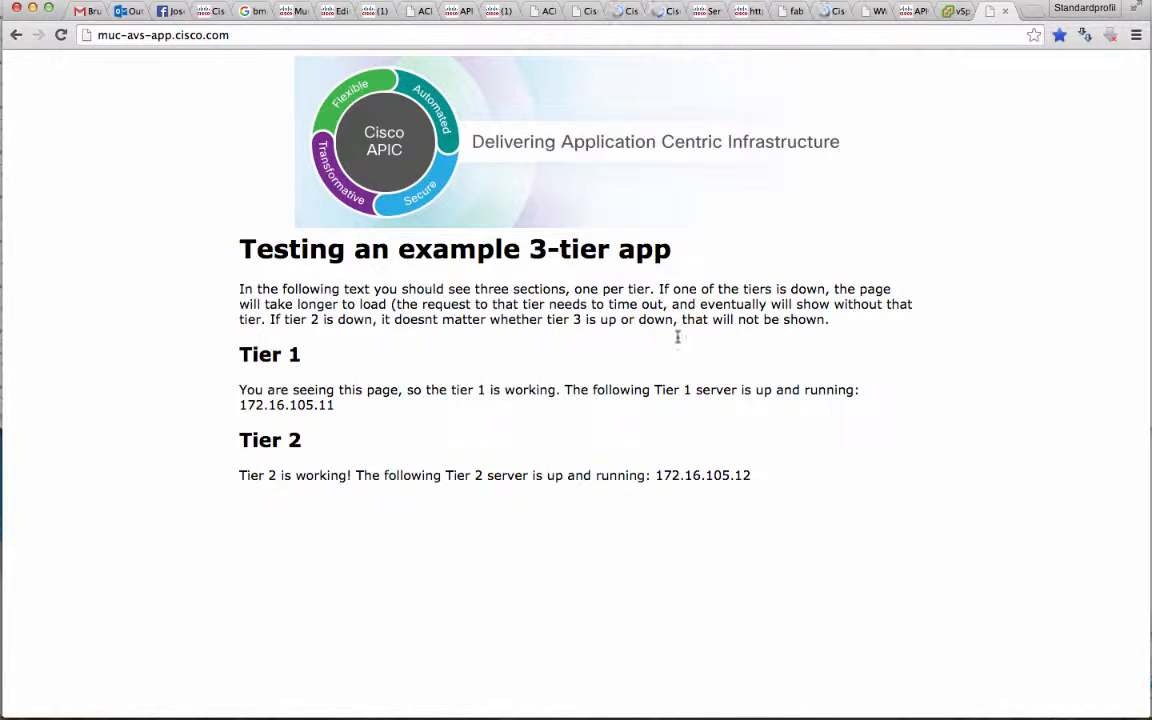
Switch to APIC, check the client end-points of EPG Tier3, and display the Application EPGs diagram of the AVS profile
click(915, 11)
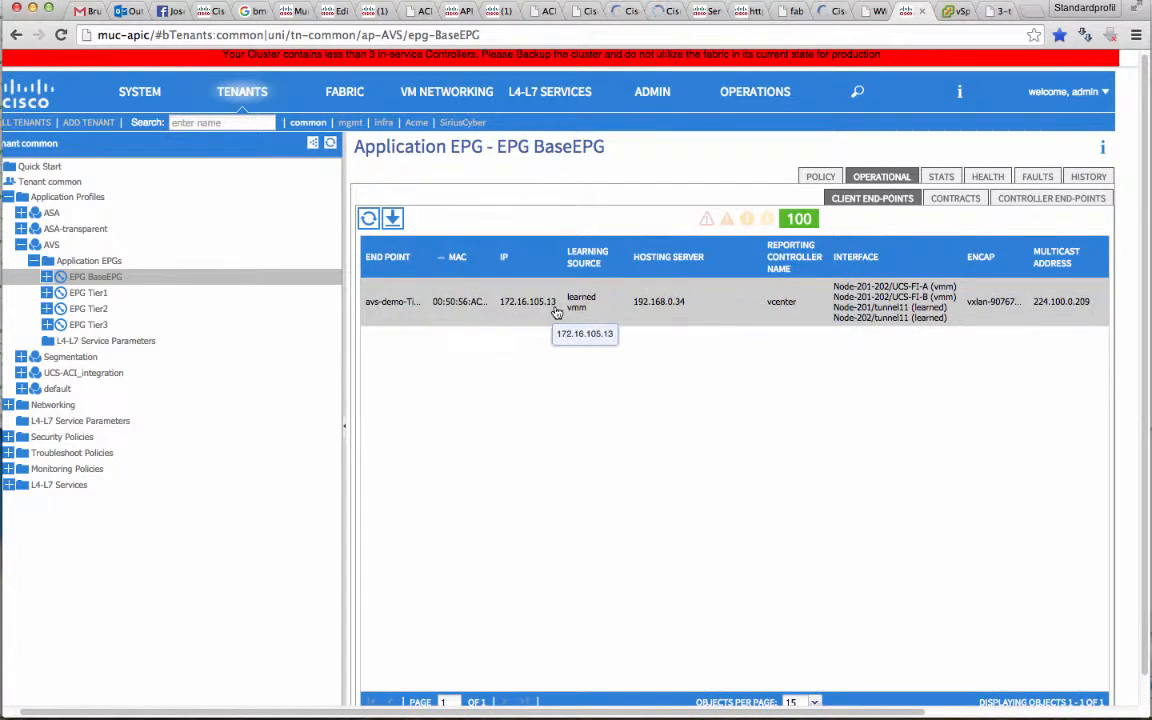
click(46, 325)
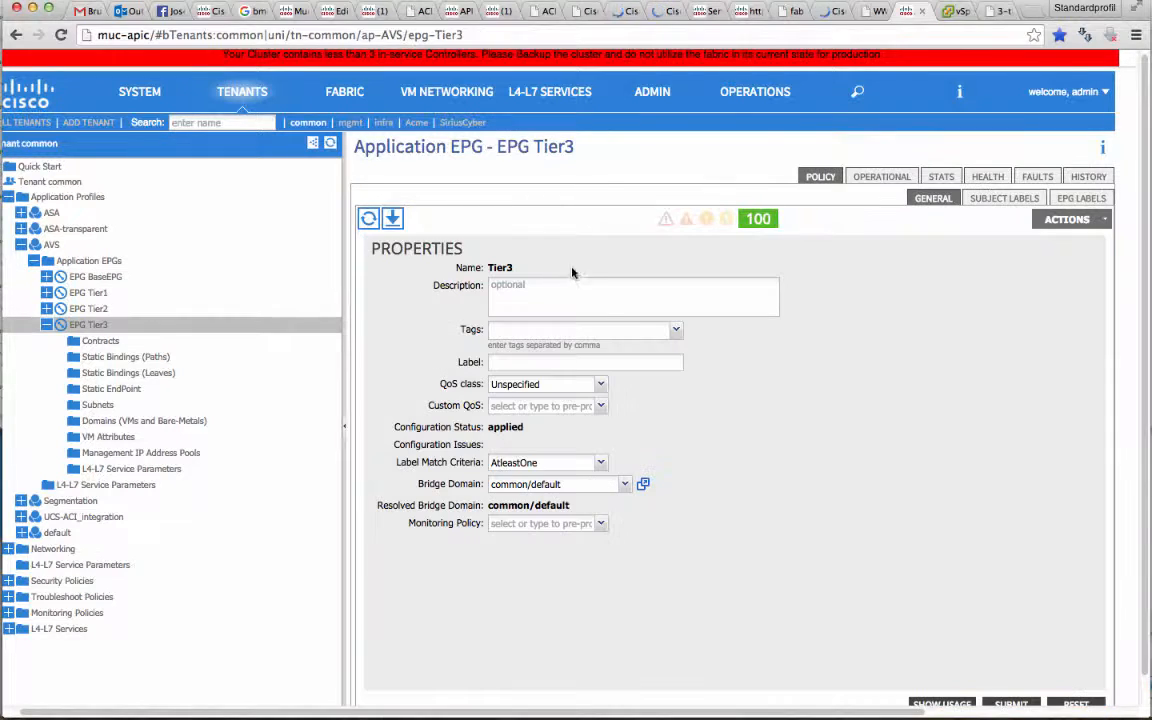
click(897, 180)
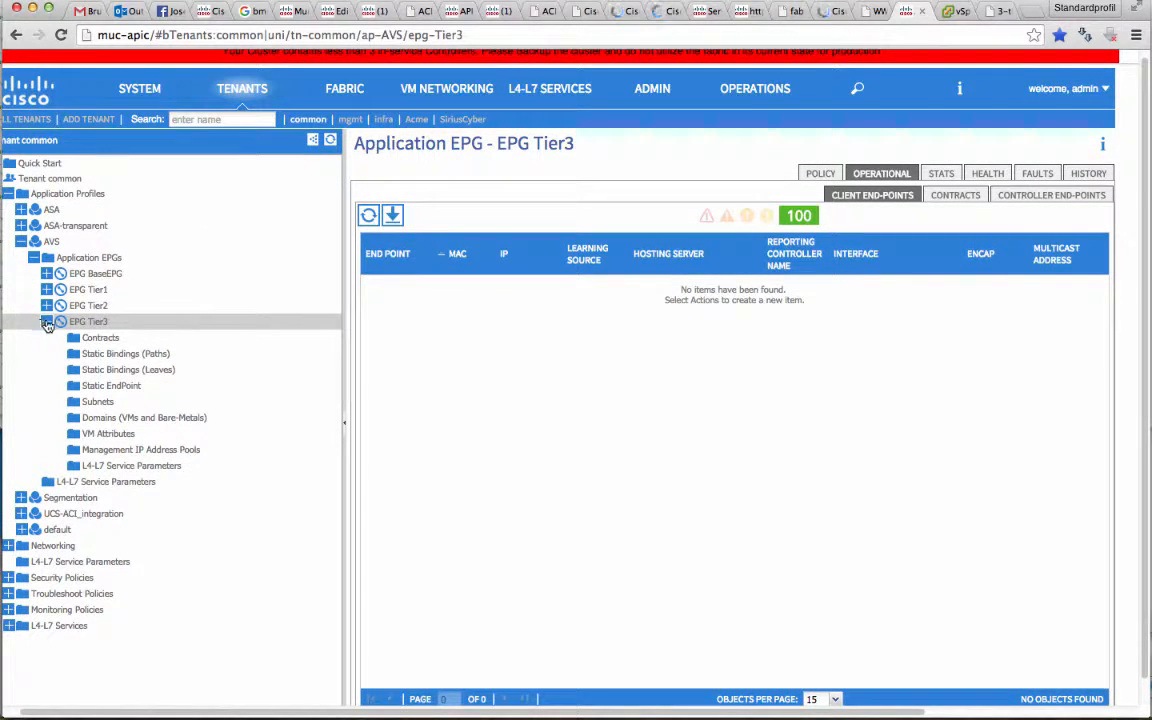
click(47, 322)
click(80, 257)
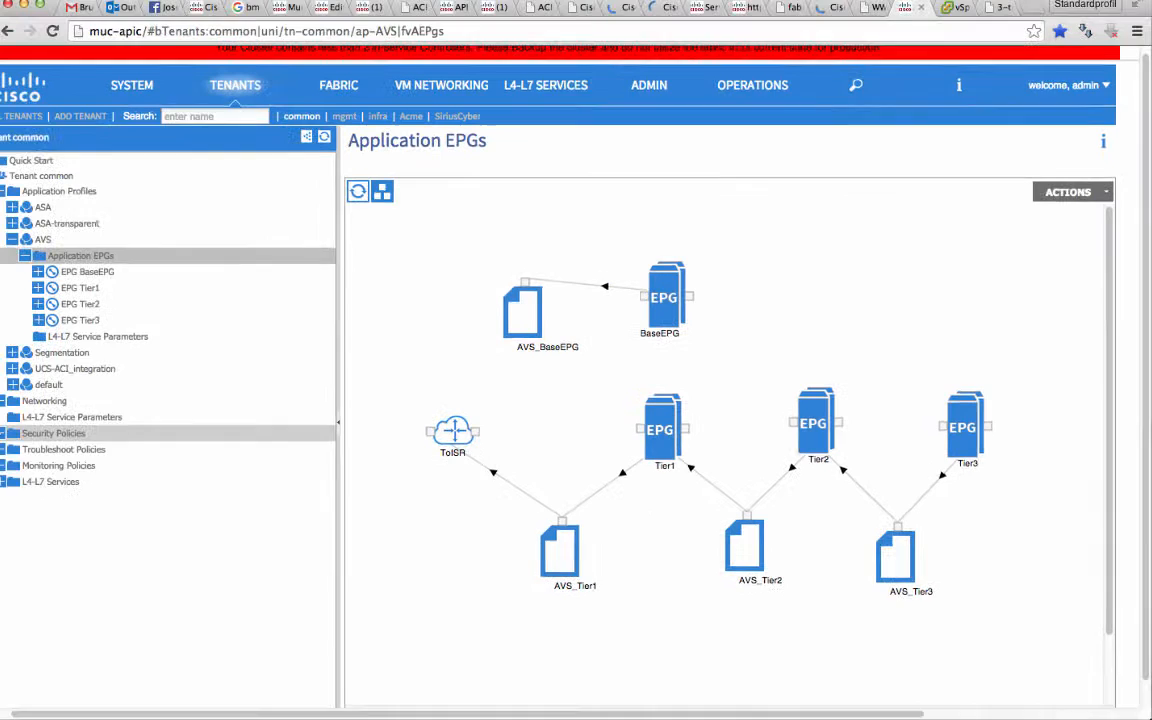
Examine the filters in the contract subjects AVS_BaseEPG, AVS_Tier1, AVS_Tier2 and AVS_Tier3 under Security Policies
click(8, 434)
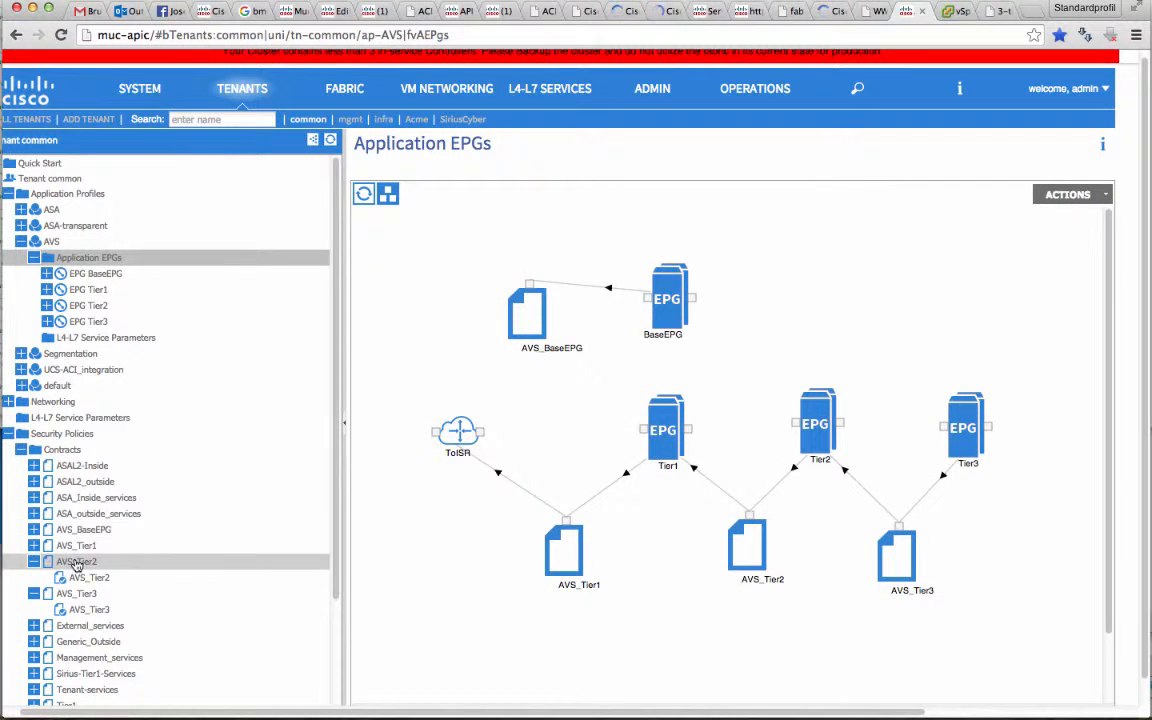
click(32, 546)
click(34, 529)
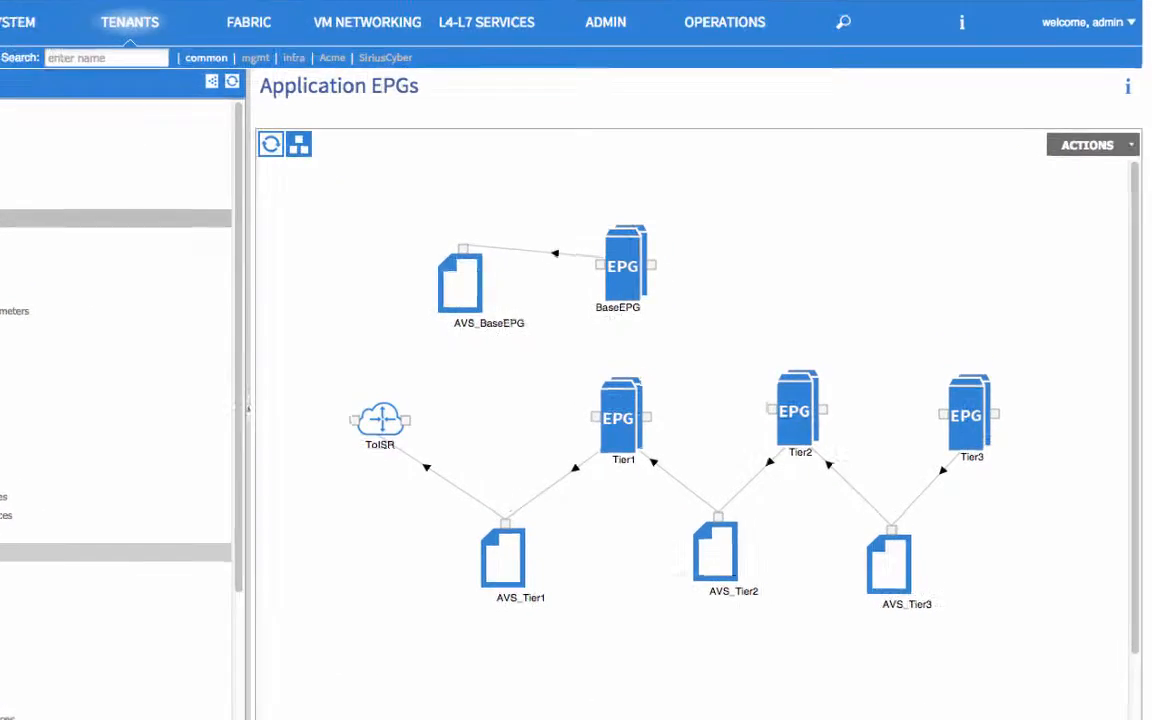
click(112, 547)
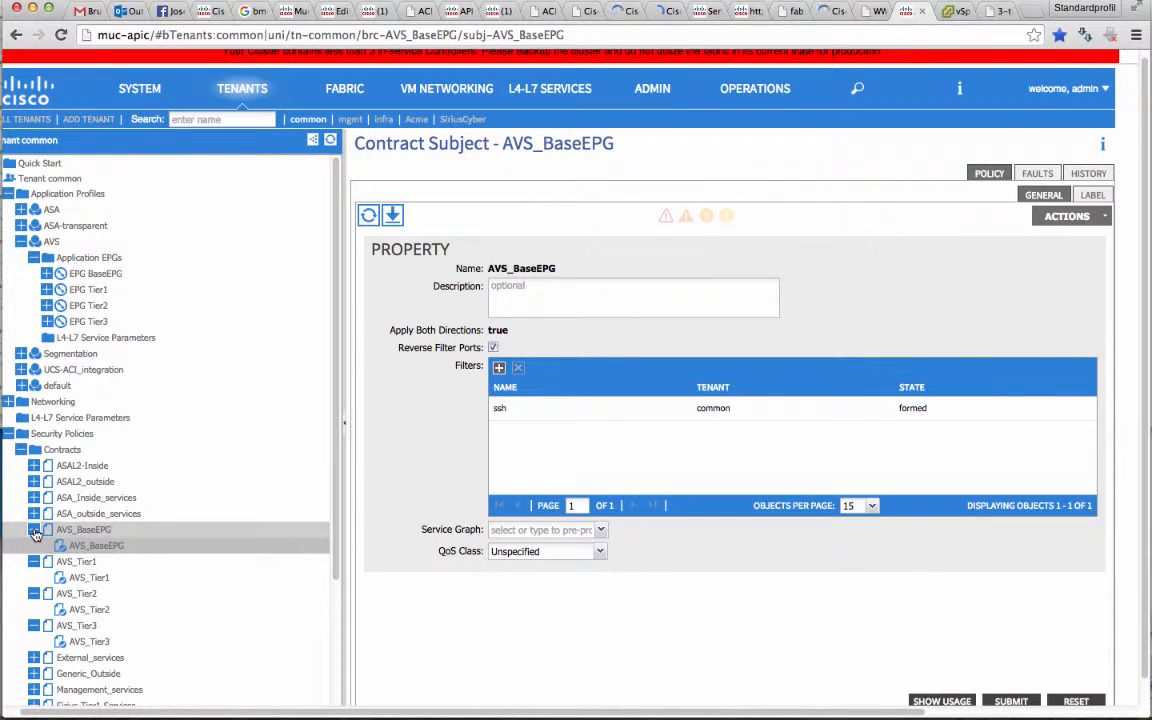
click(34, 530)
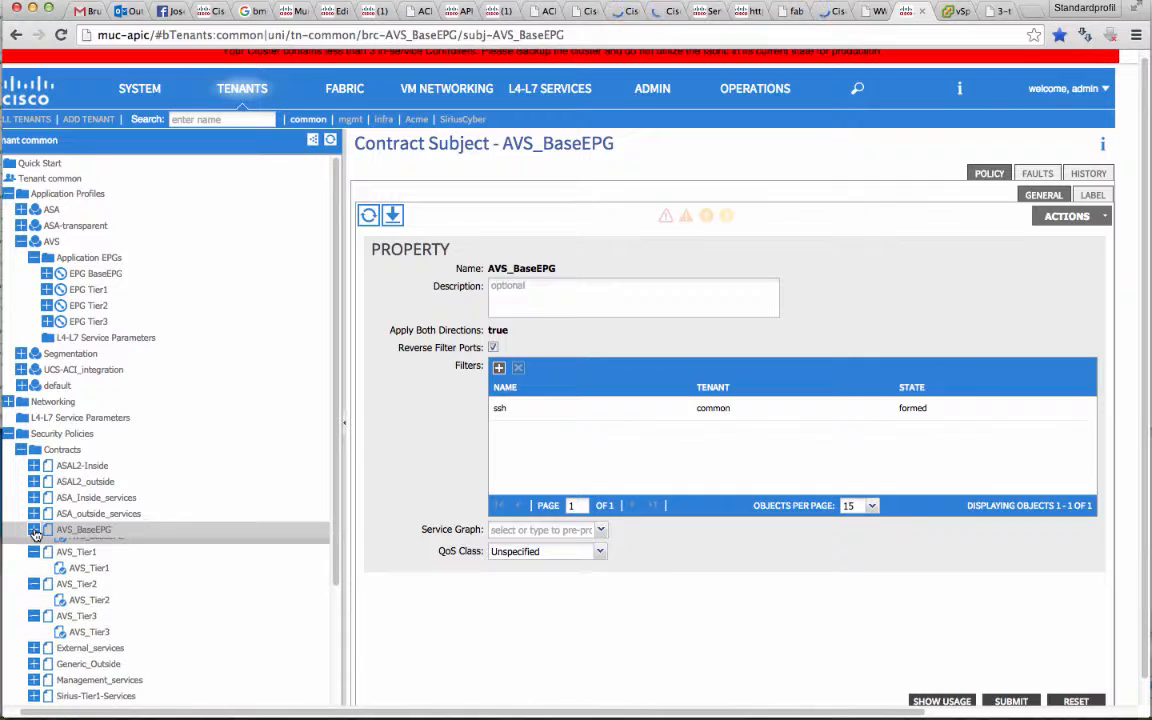
click(89, 563)
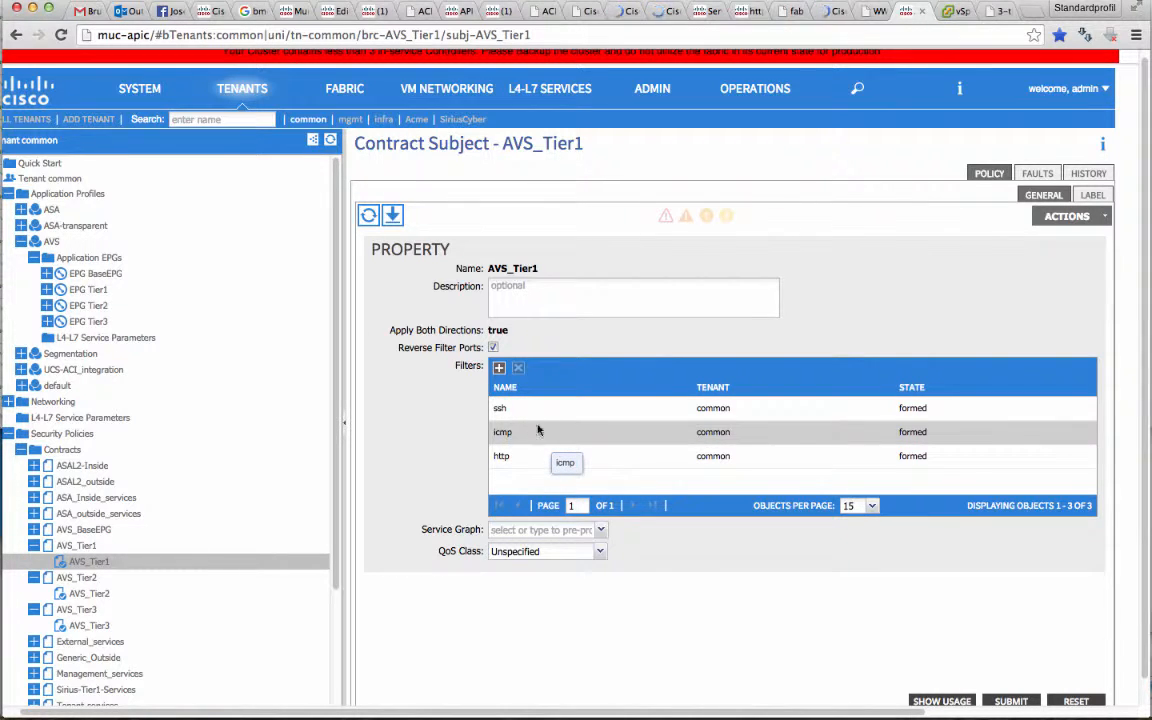
click(101, 594)
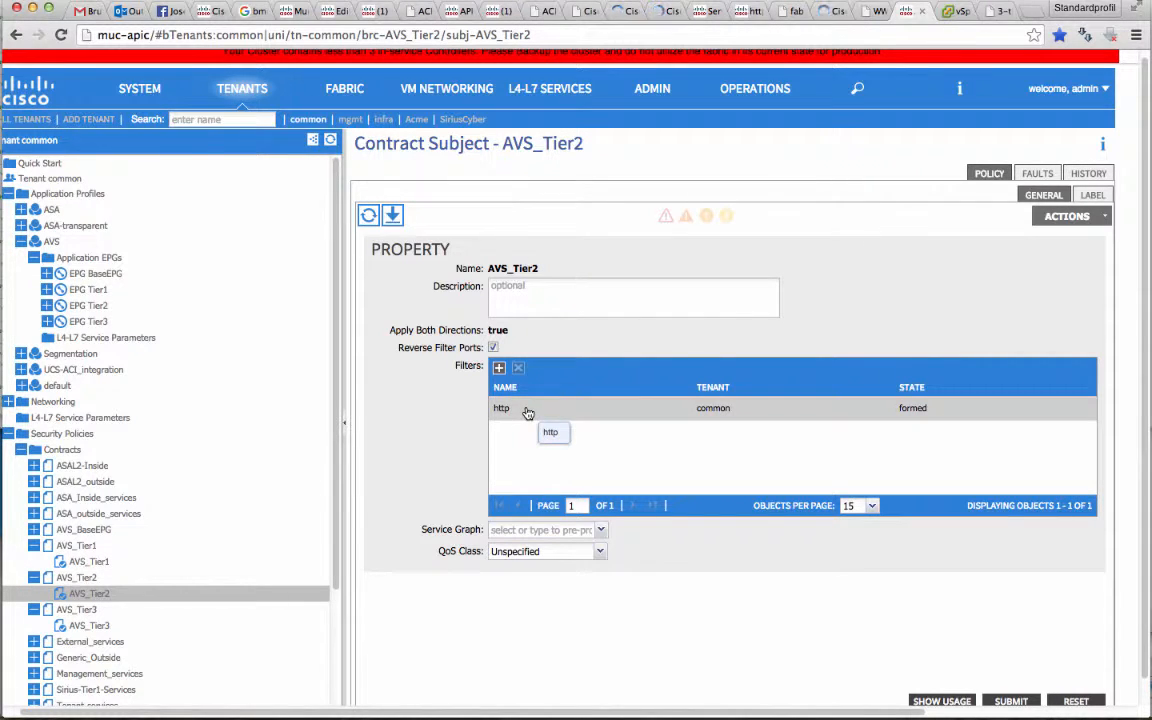
click(108, 627)
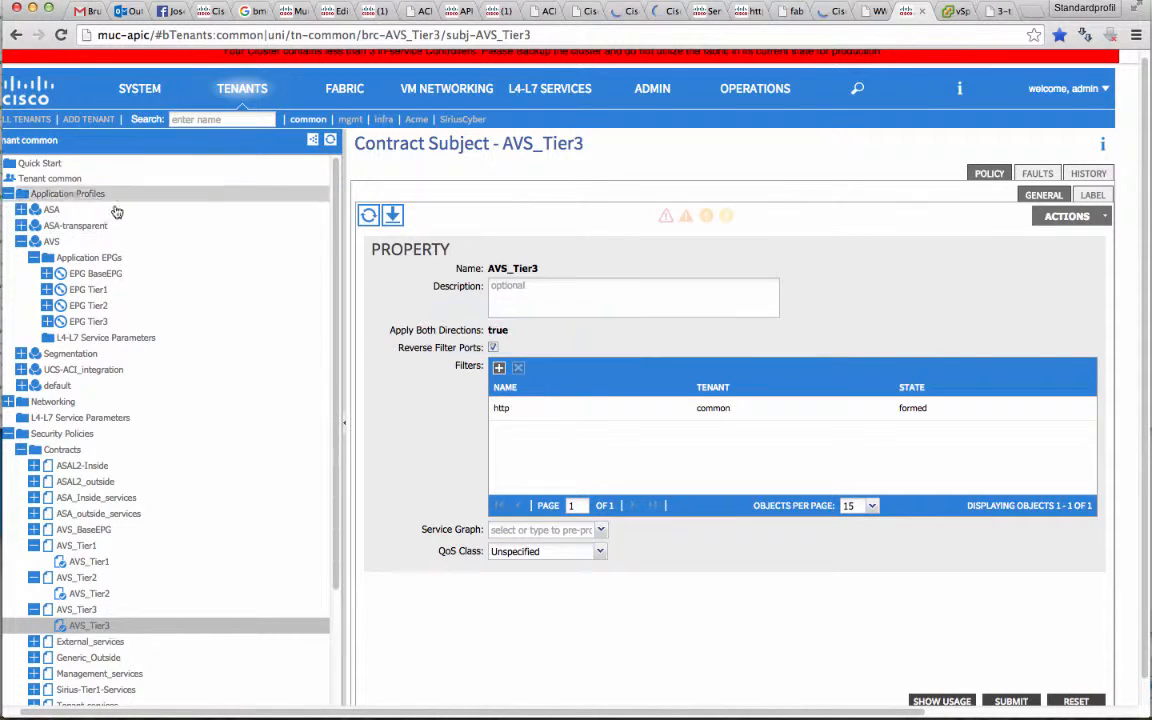
Return to the AVS Application EPGs diagram and review how the contracts link the EPGs
click(100, 258)
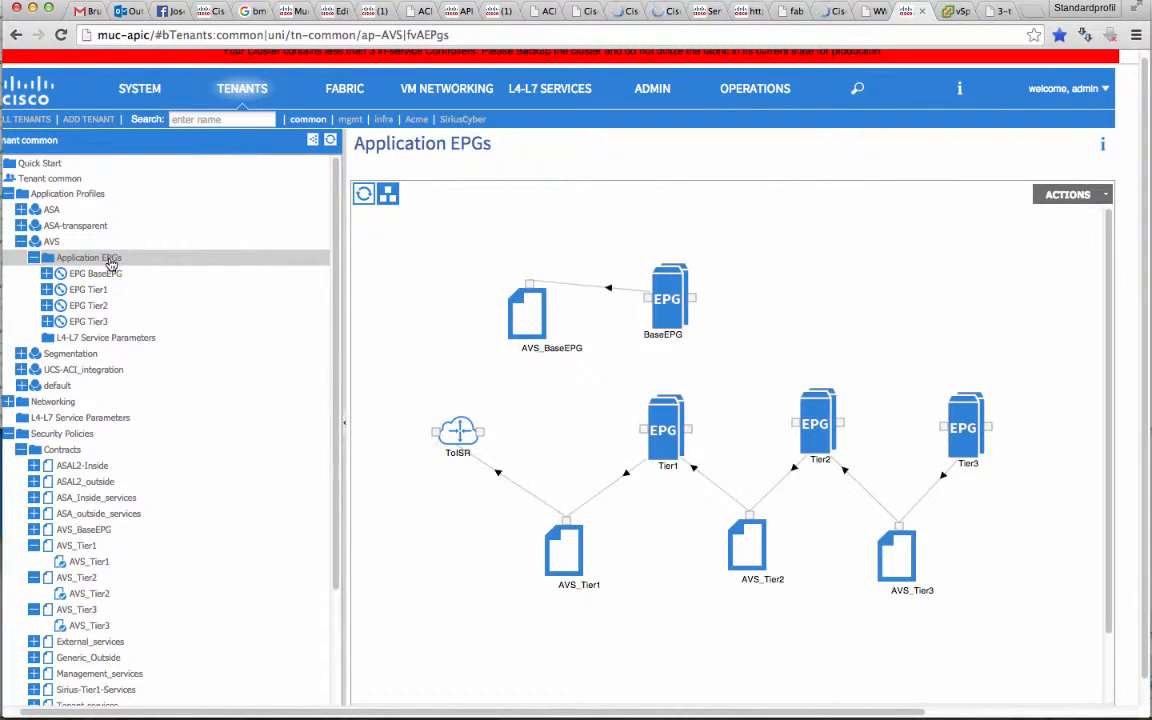
scroll(860, 70, right, 1)
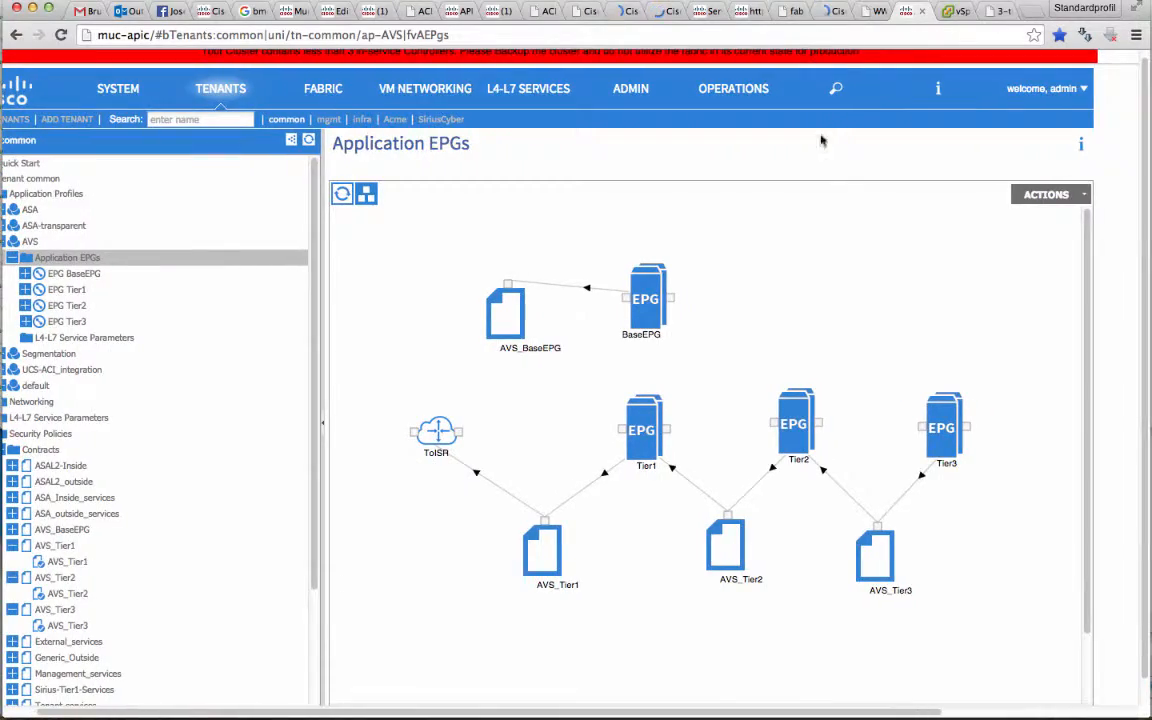
scroll(821, 141, left, 2)
Switch to the vSphere Web Client and rename the avs-demo-Tier1-01 virtual machine as avs-demo-01
click(955, 10)
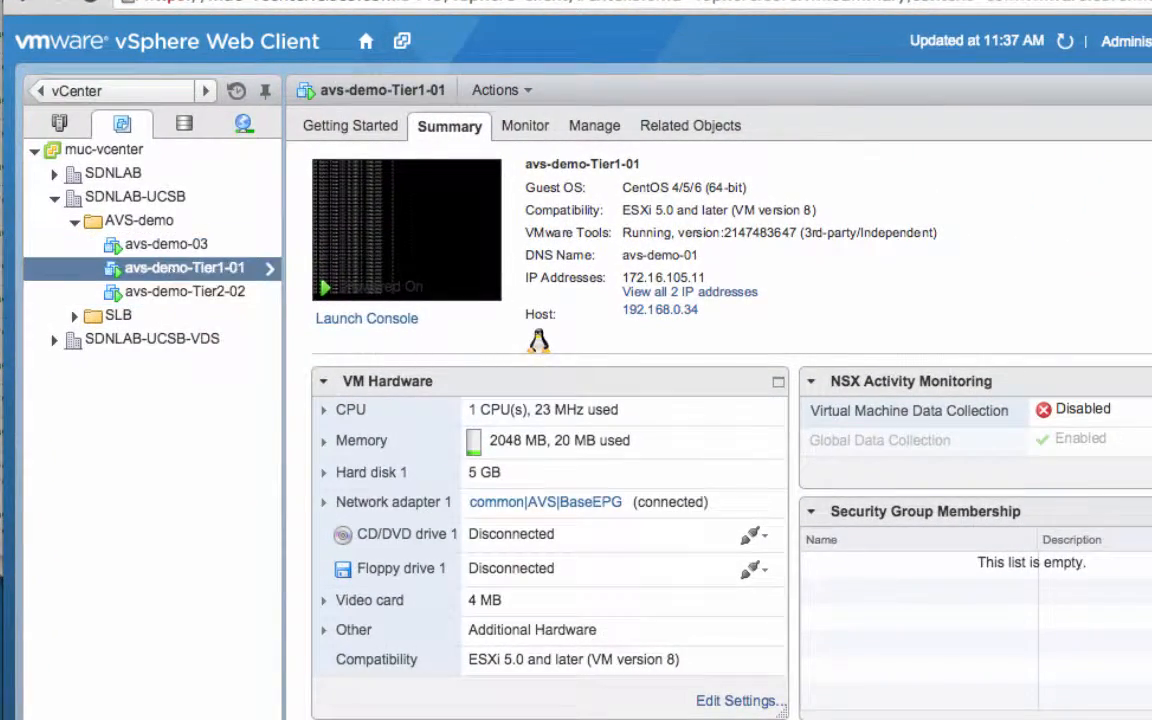
right_click(178, 269)
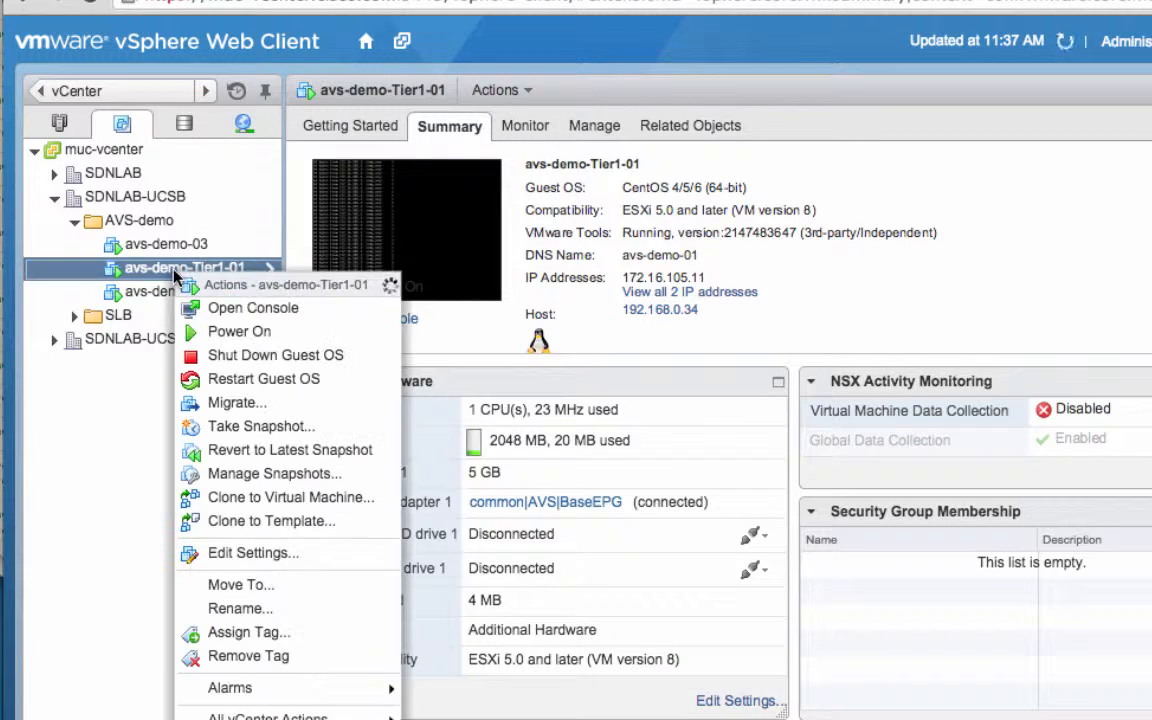
click(240, 608)
key(Right)
key(Left)
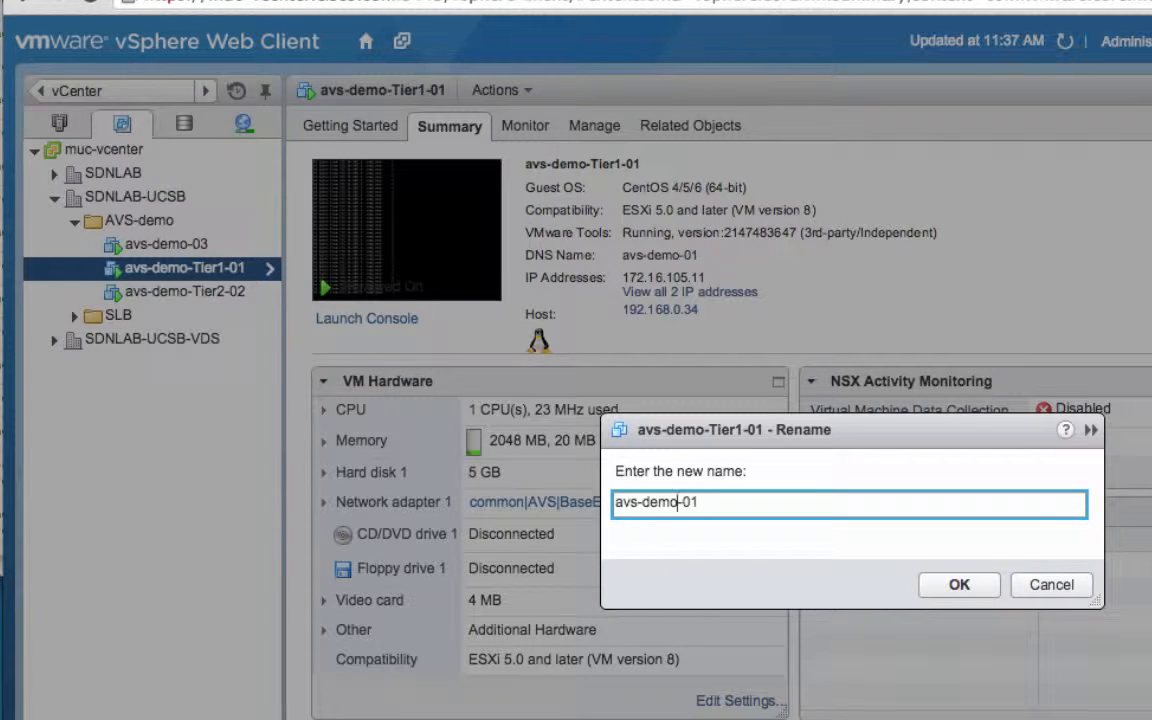
key(Return)
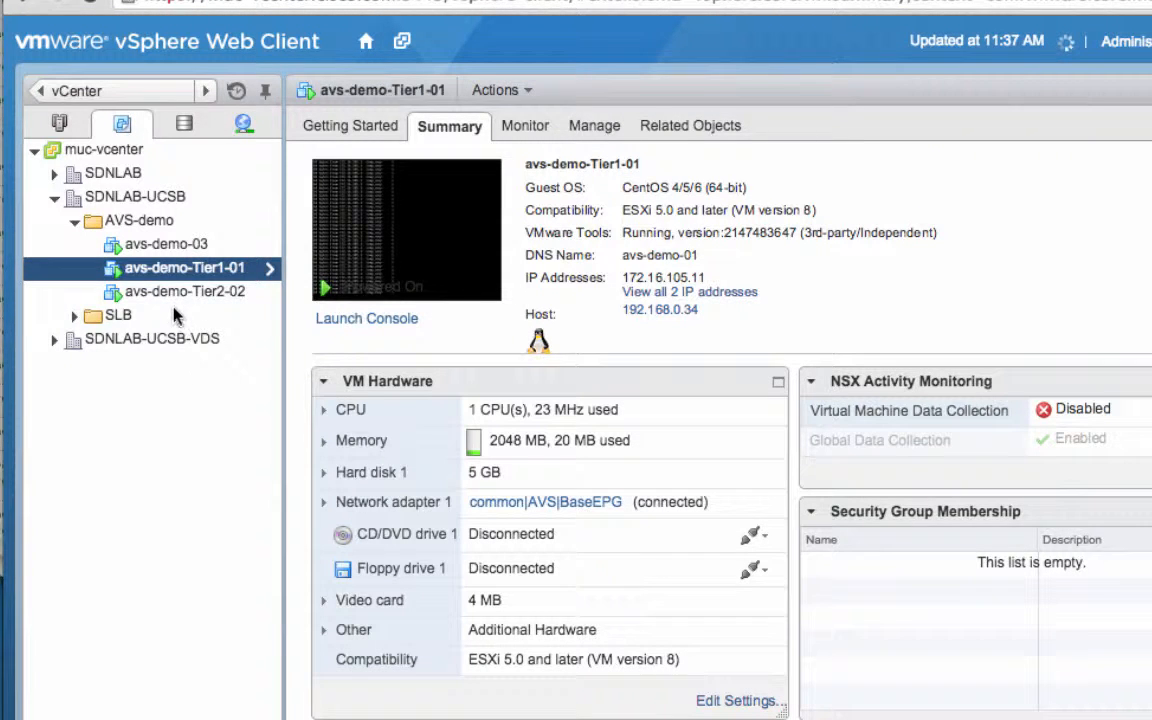
Rename the avs-demo-Tier2-02 virtual machine as avs-demo-02
right_click(180, 292)
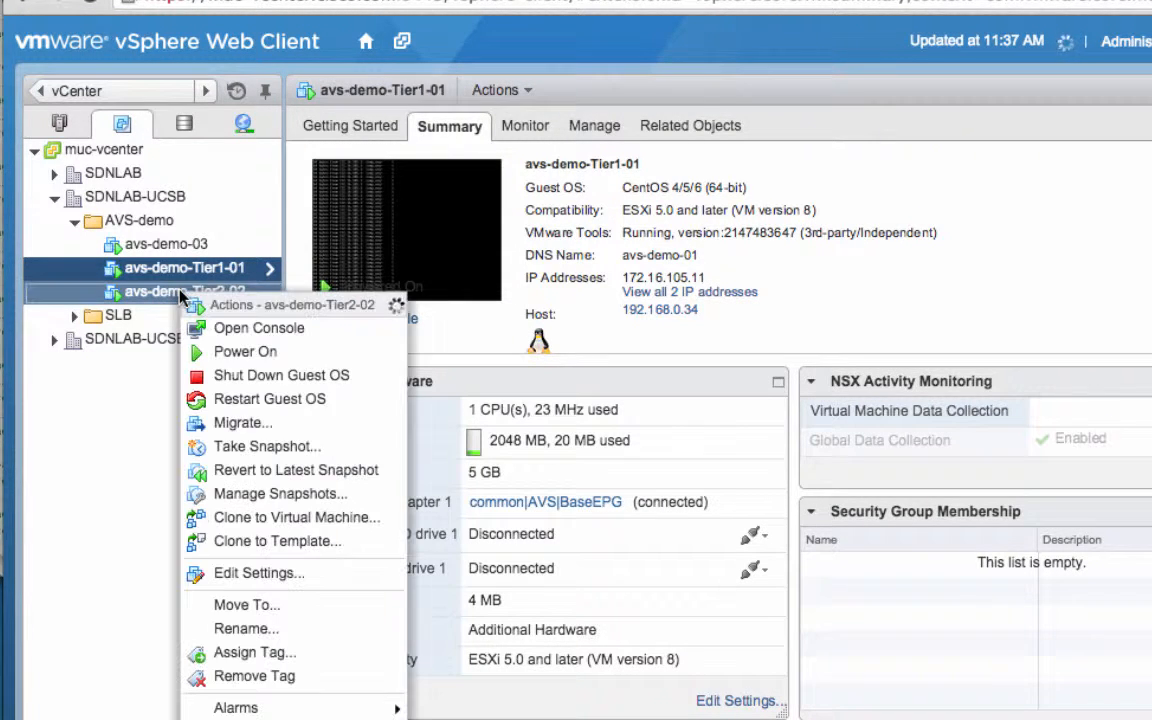
click(266, 629)
click(727, 502)
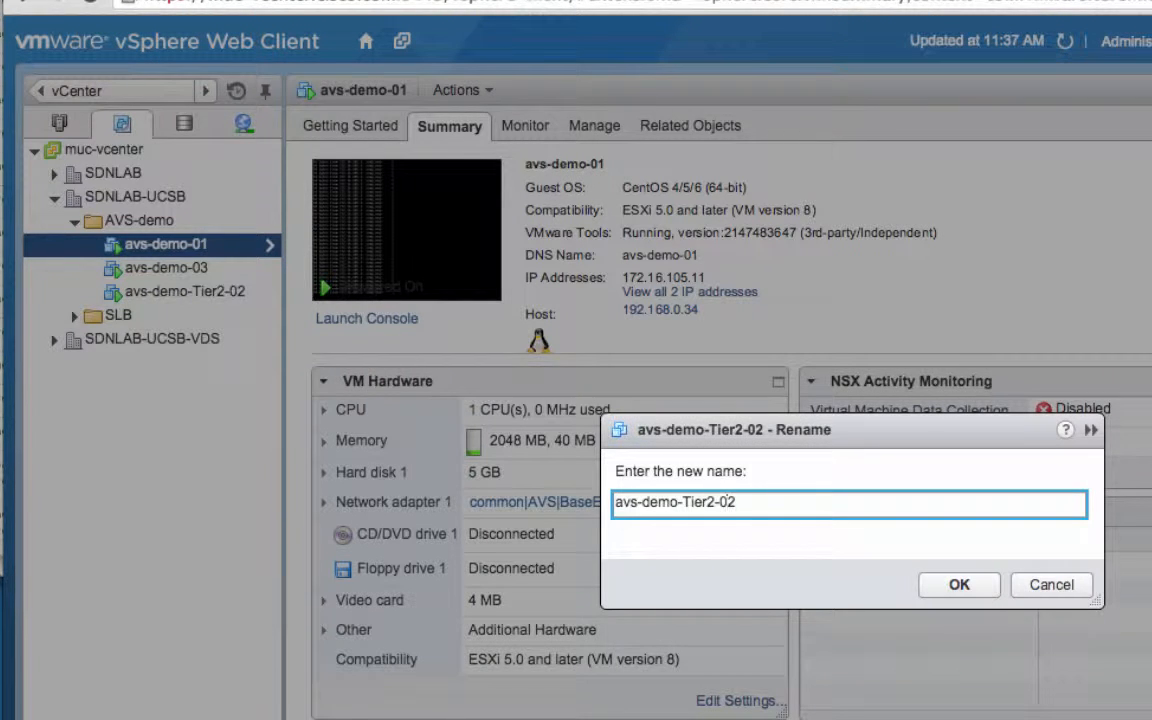
key(BackSpace)
key(BackSpace)
key(BackSpace)
key(BackSpace)
key(BackSpace)
key(BackSpace)
key(Return)
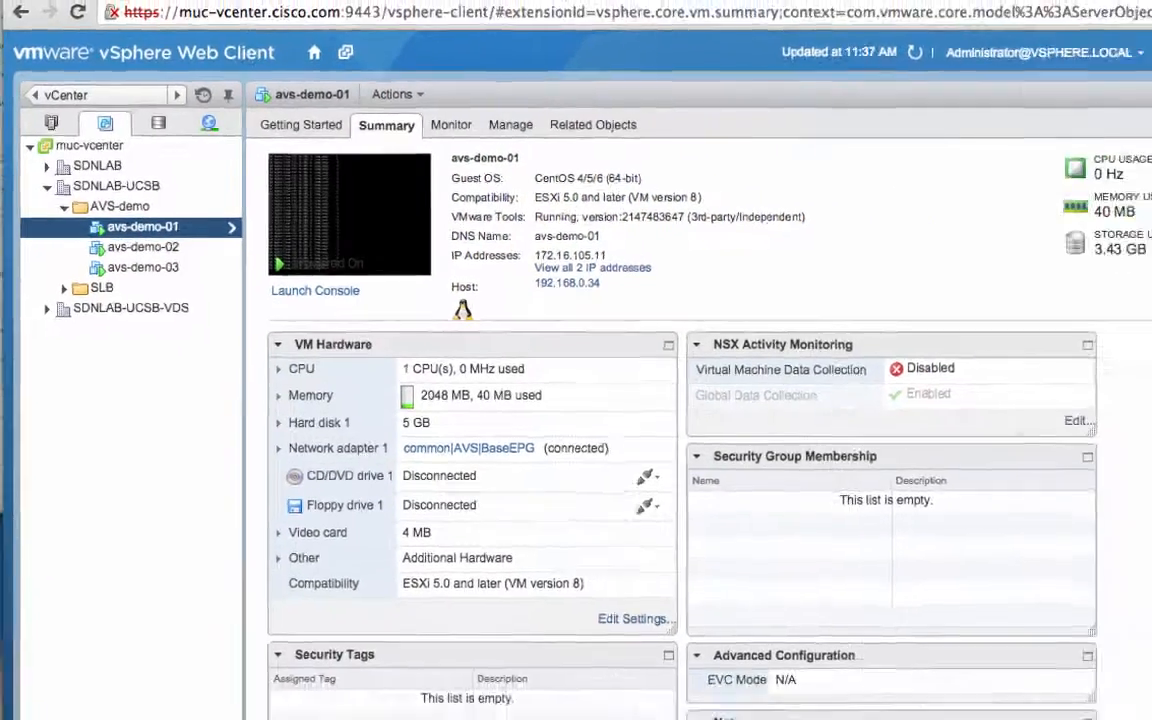
Reload the muc-avs-app.cisco.com page to test the app with the tier names removed from all three virtual machines
click(998, 15)
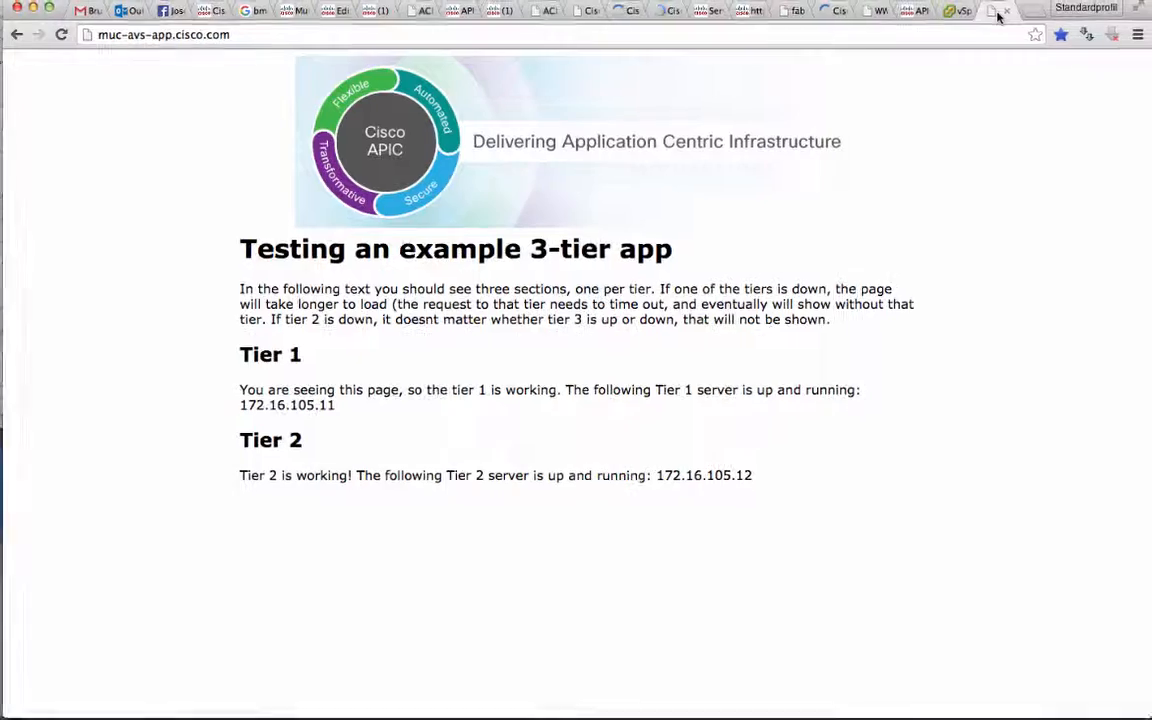
click(60, 36)
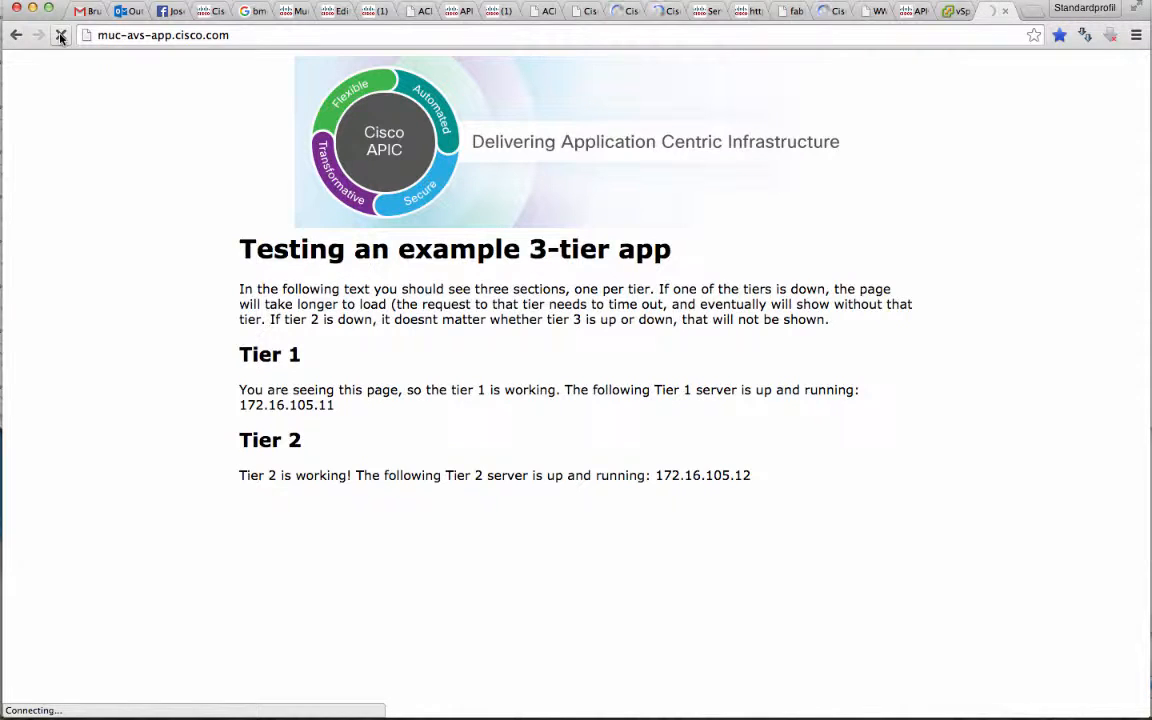
Switch to the terminal and exit the SSH sessions on avs-demo-01 and server-01
key(super+Tab)
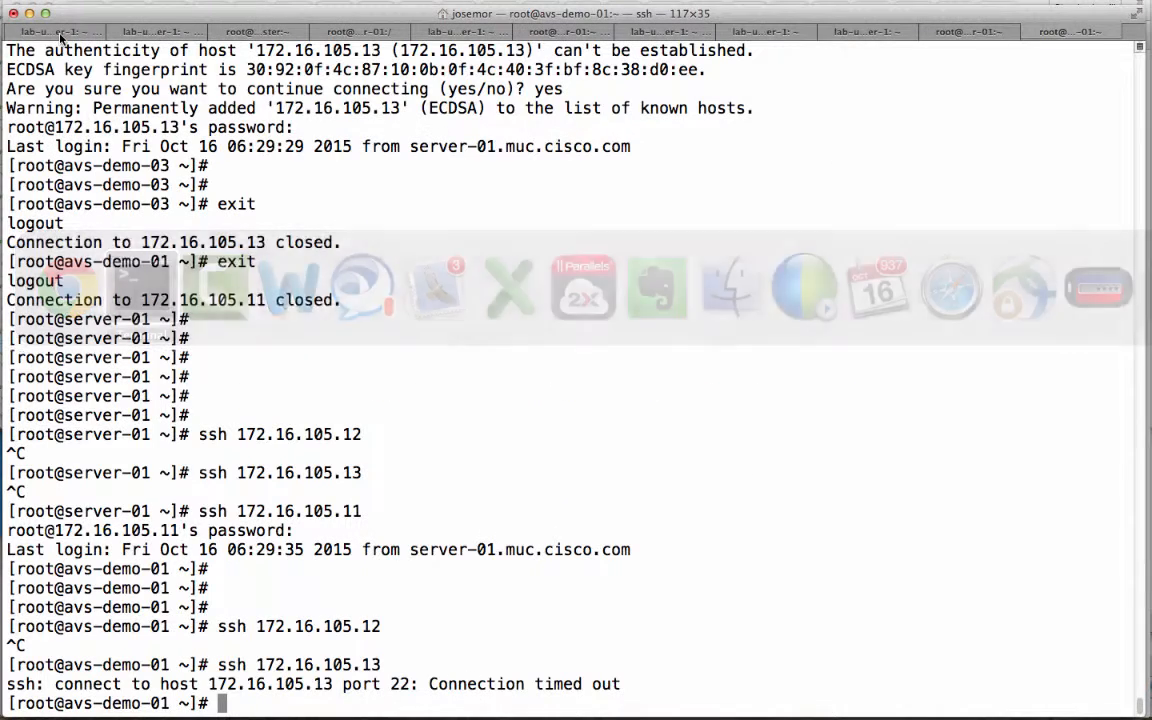
text(exit)
key(Return)
key(Up)
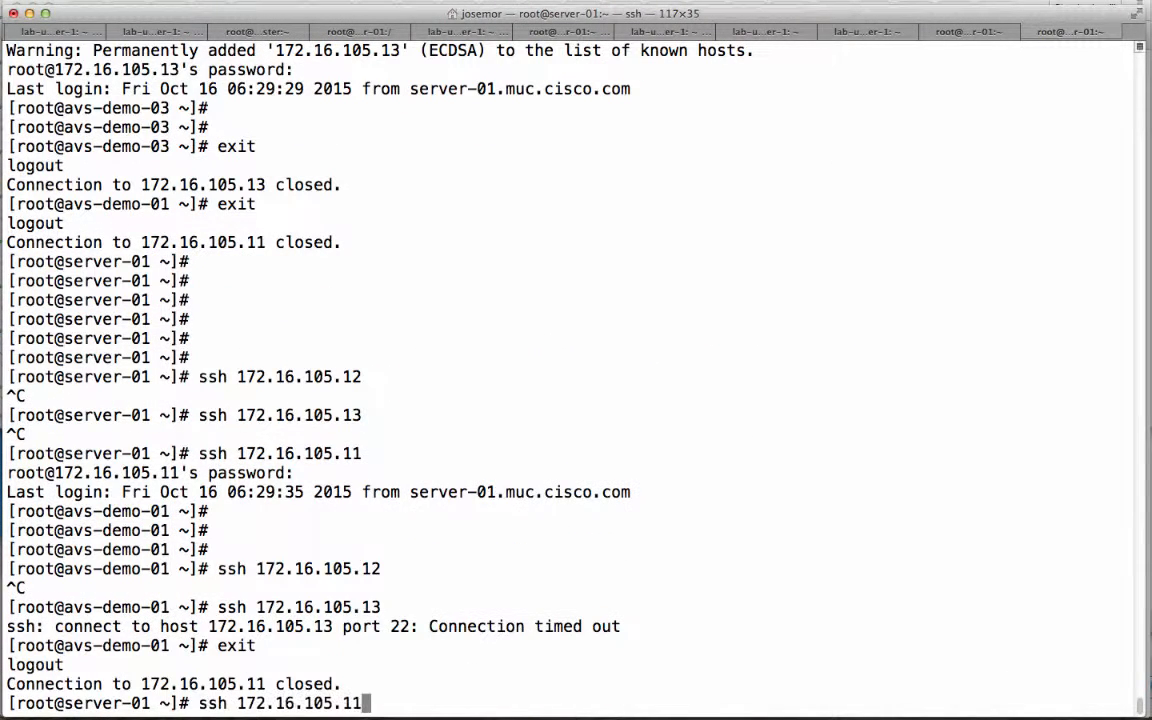
key(Down)
text(exit)
key(Return)
Ping muc-avs-app.cisco.com from the local shell, and switch back to the browser page
key(Up)
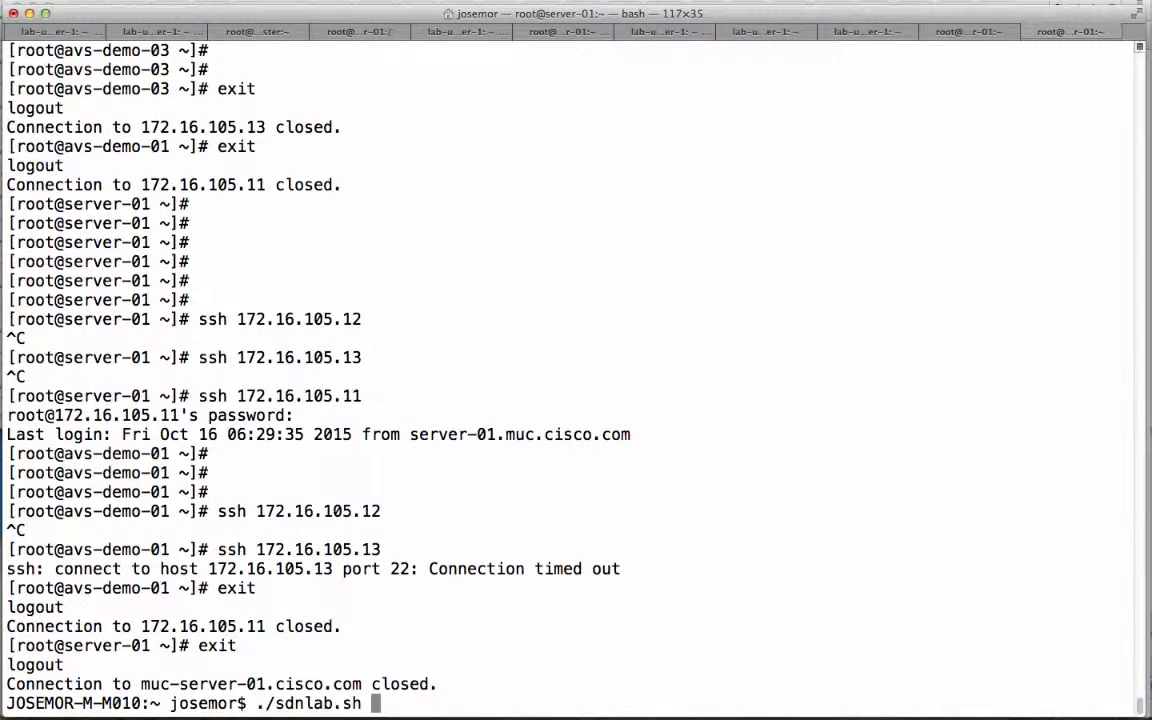
key(Up)
key(Return)
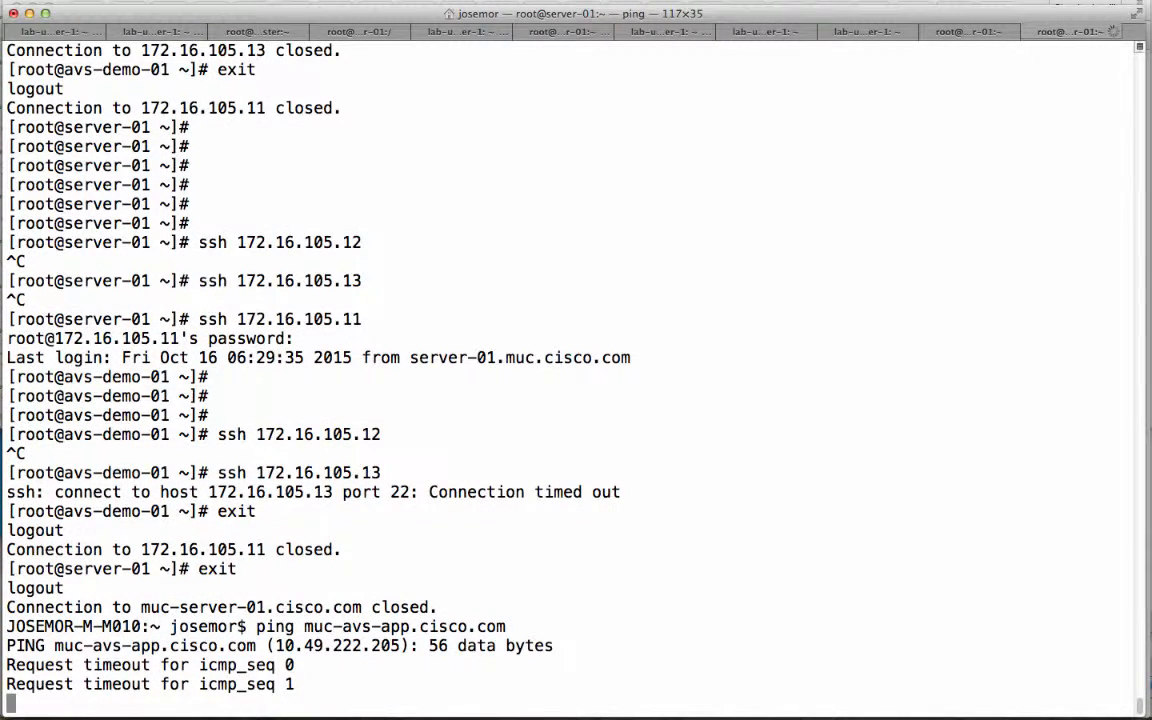
key(super+Tab)
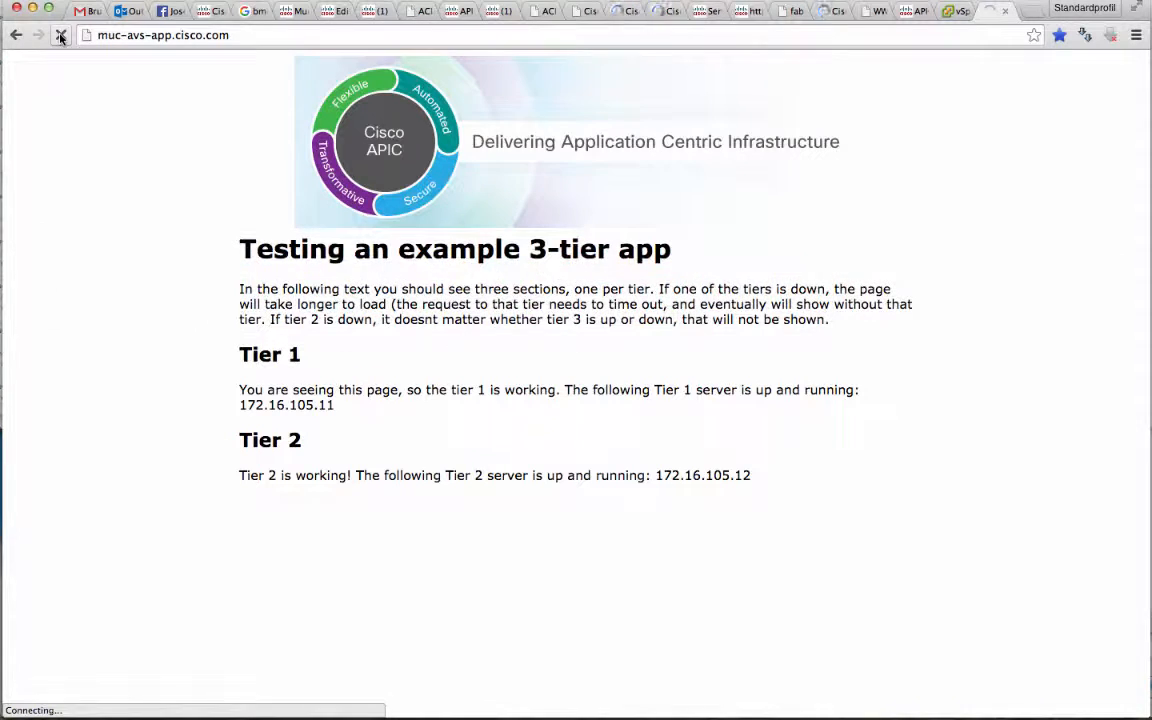